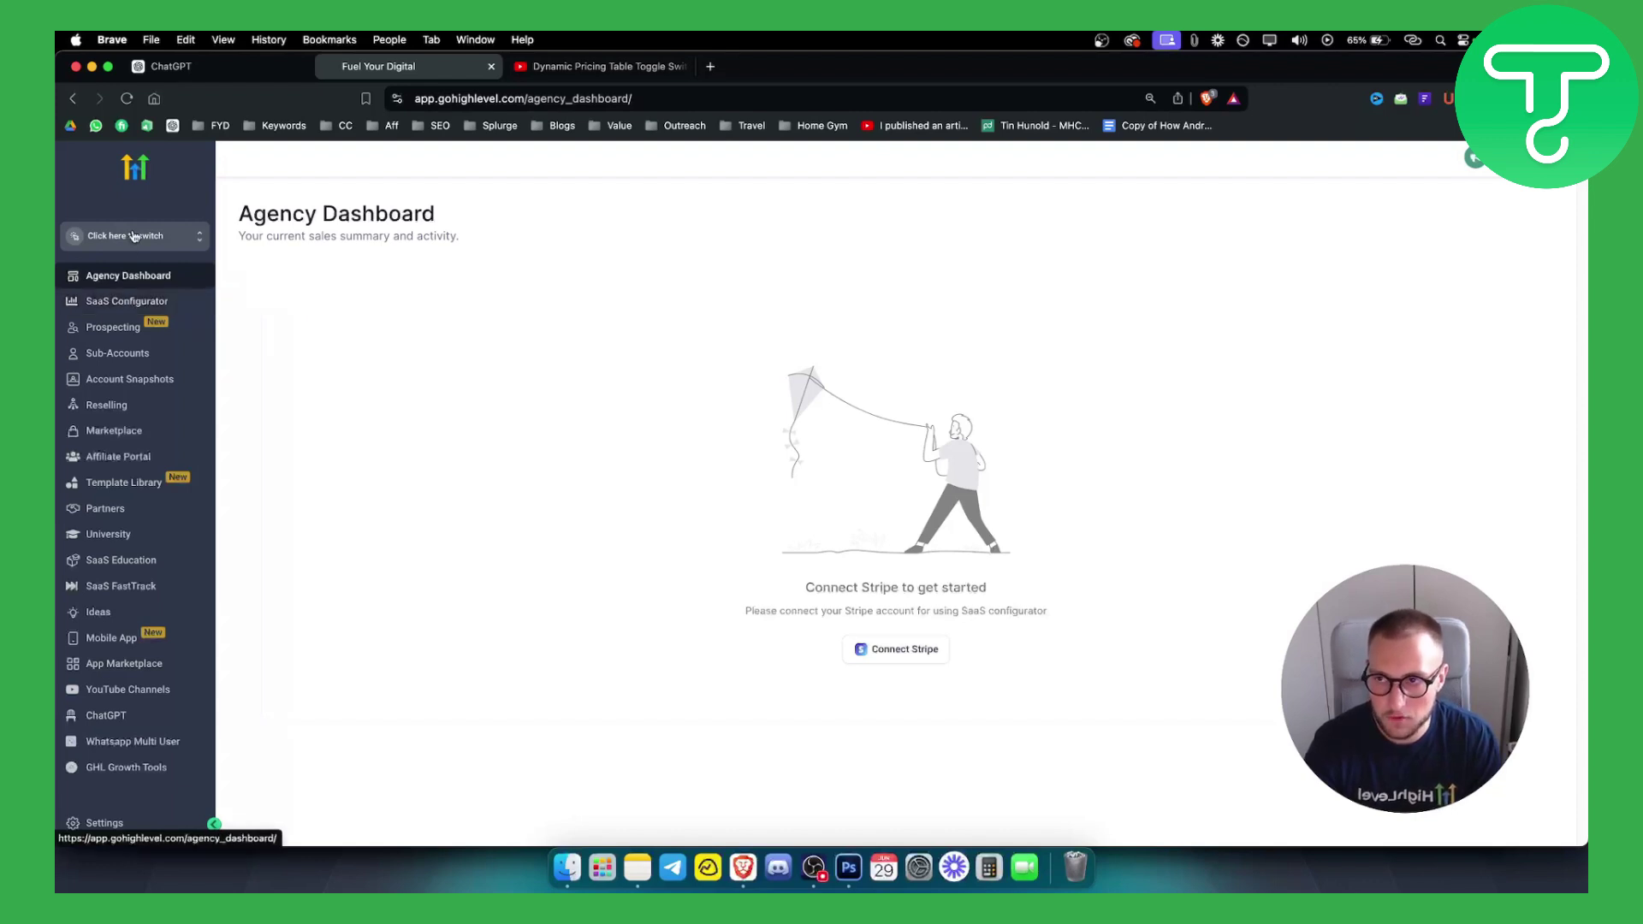
Step: In the Template Library's Social Planner tab, open Digital Marketing 1080 × 1080 and scroll its 25 posts
{"action": "left_click_drag", "start_coordinate": [241, 215], "coordinate": [500, 218]}
{"action": "left_click", "coordinate": [310, 216]}
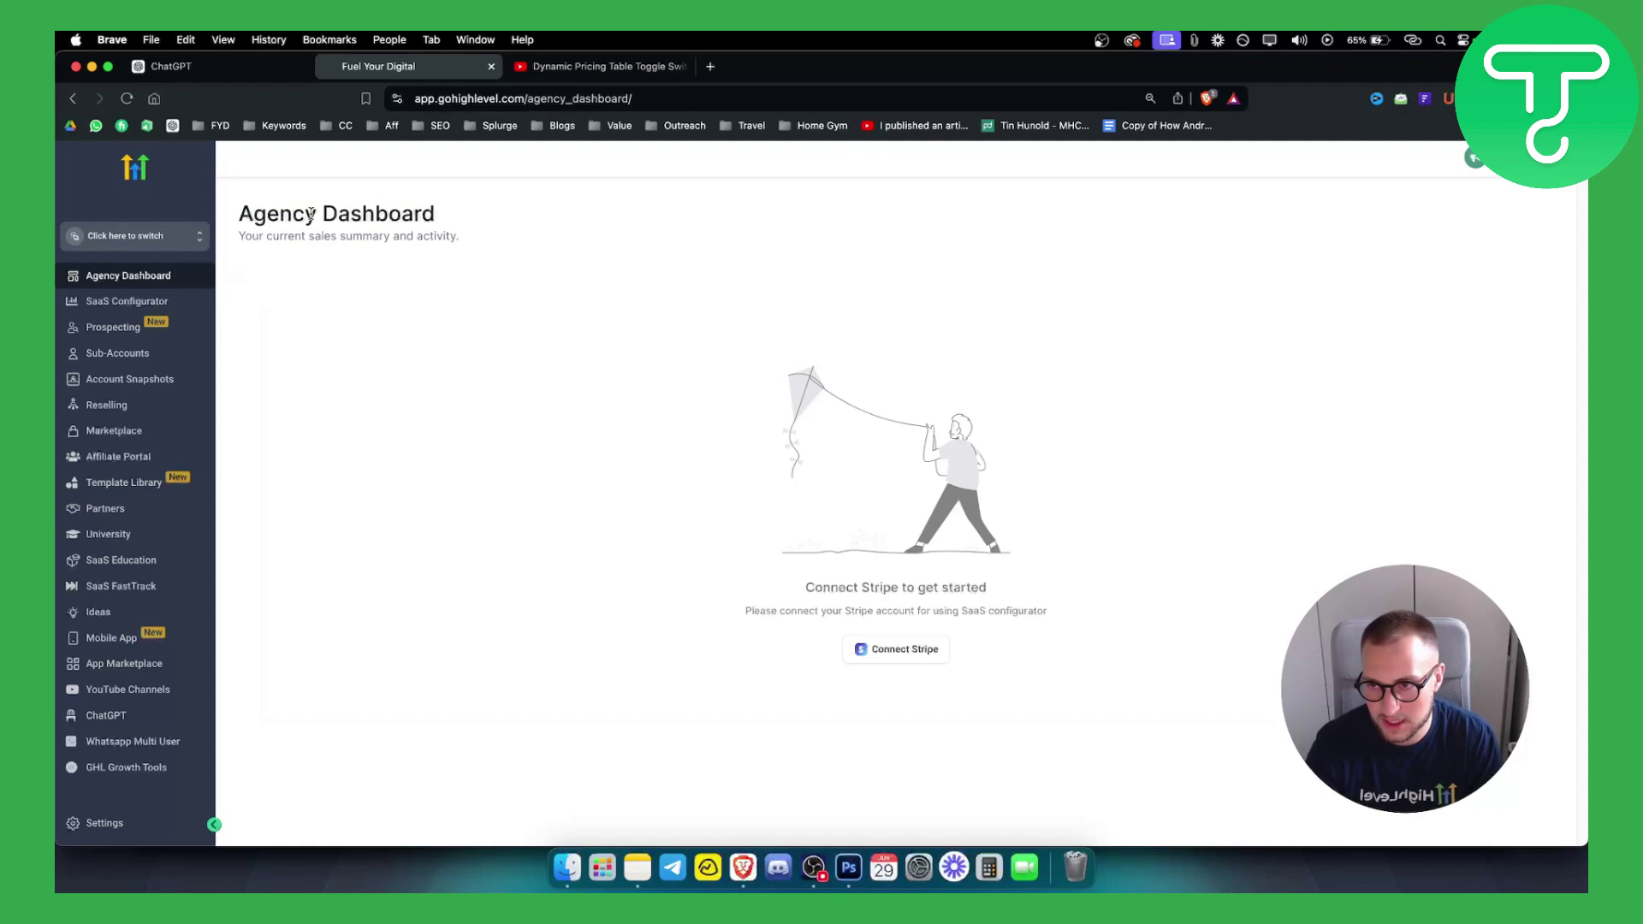
{"action": "left_click", "coordinate": [119, 486]}
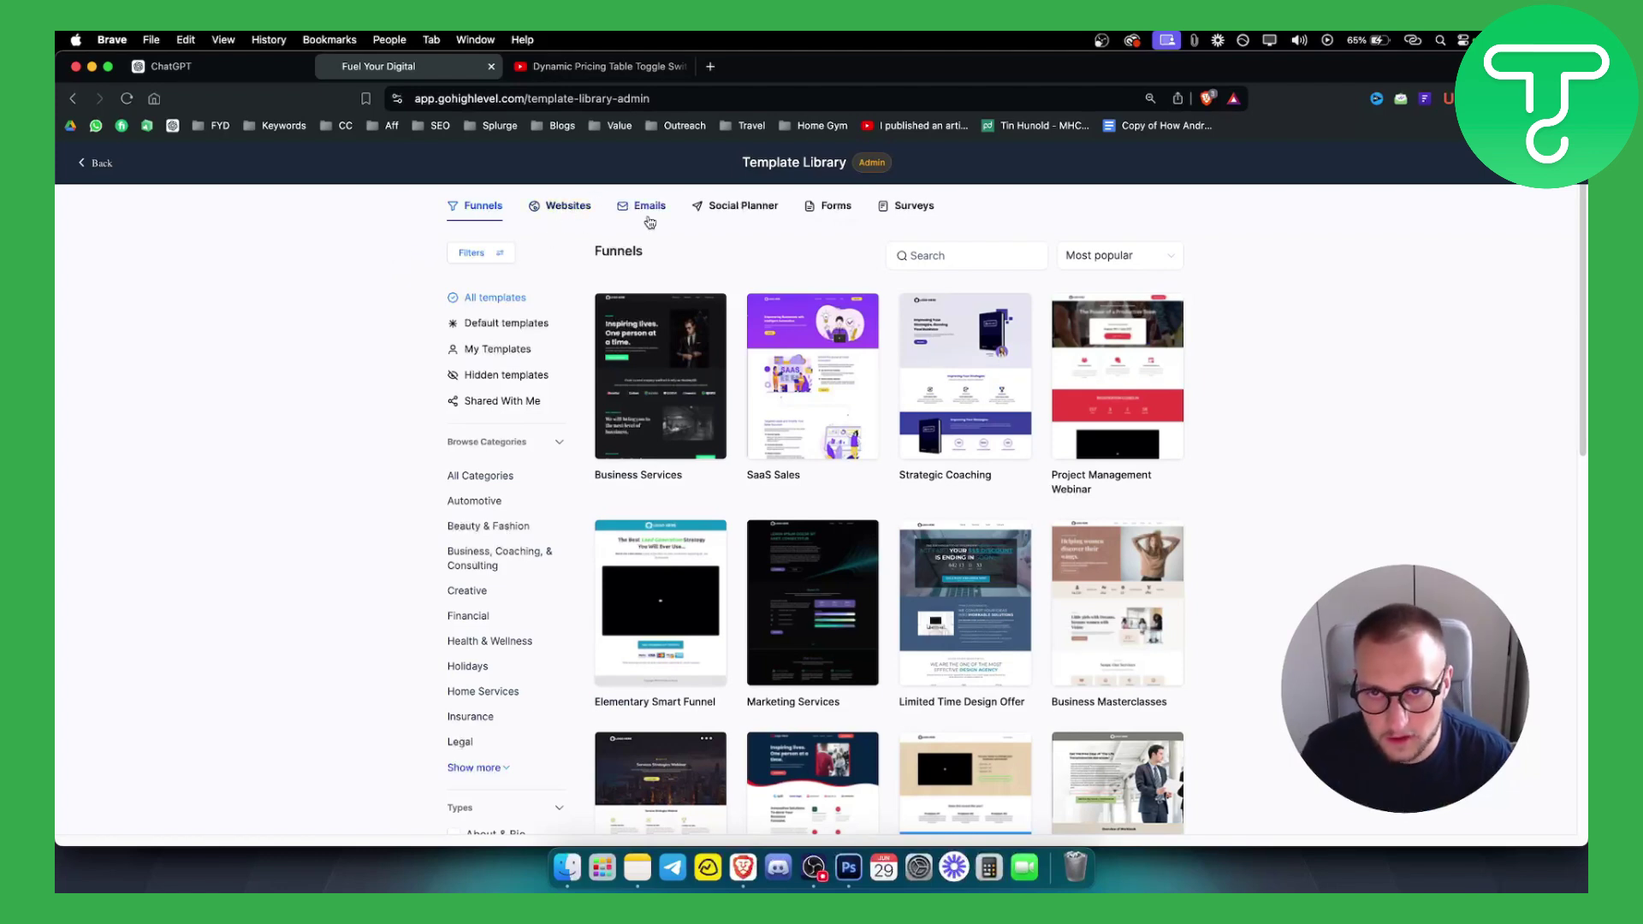
{"action": "left_click", "coordinate": [745, 213]}
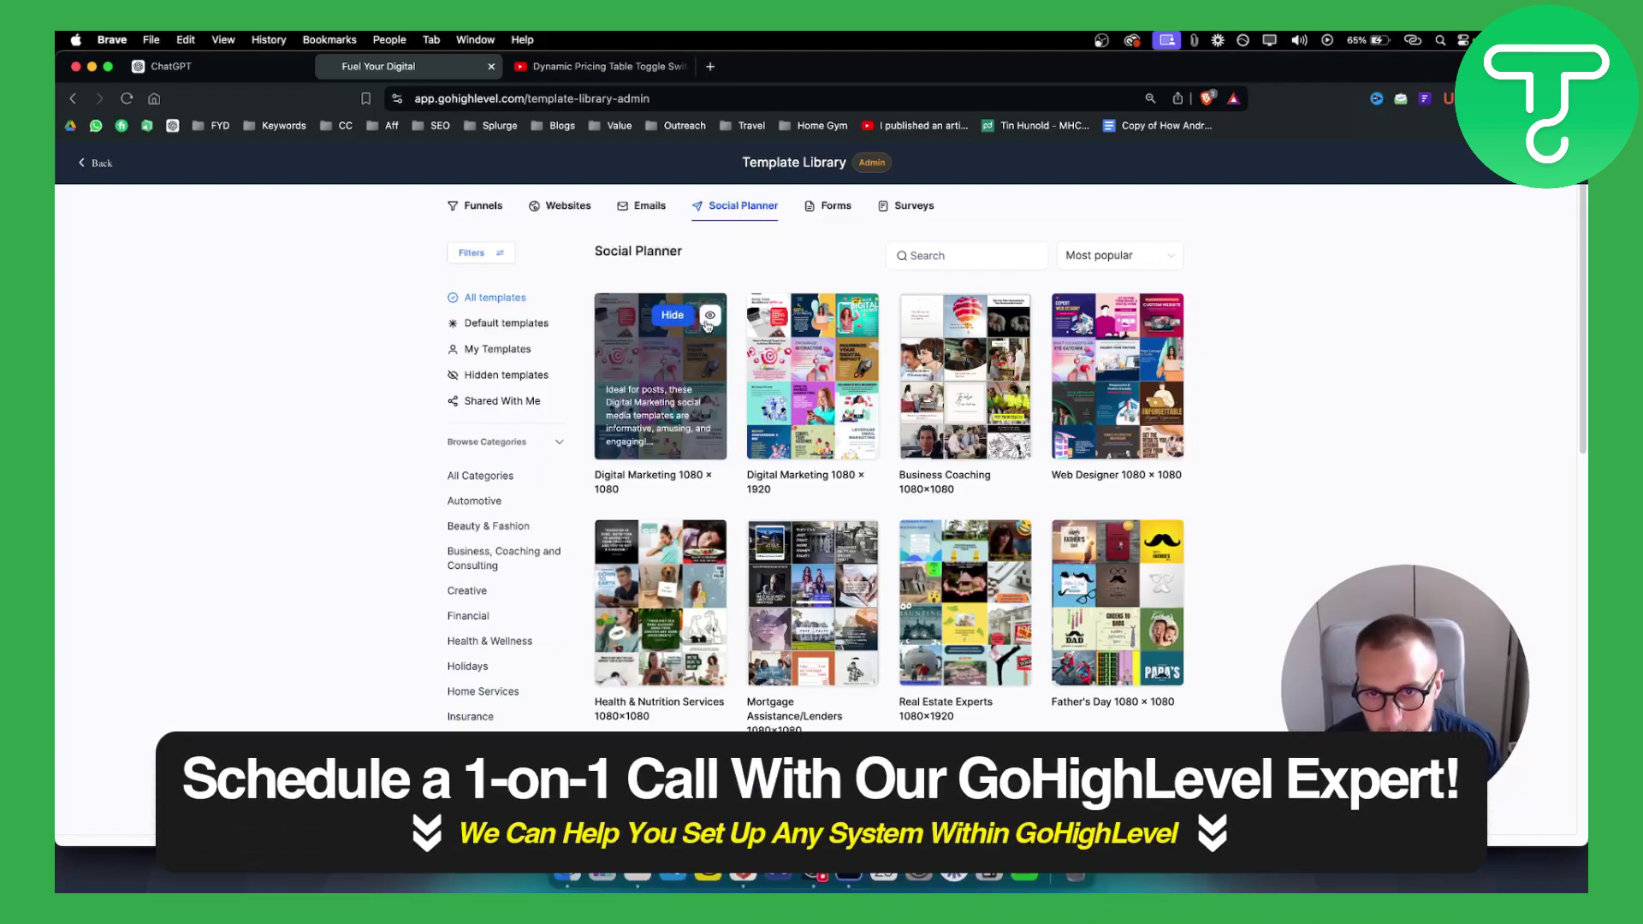
{"action": "left_click", "coordinate": [707, 326]}
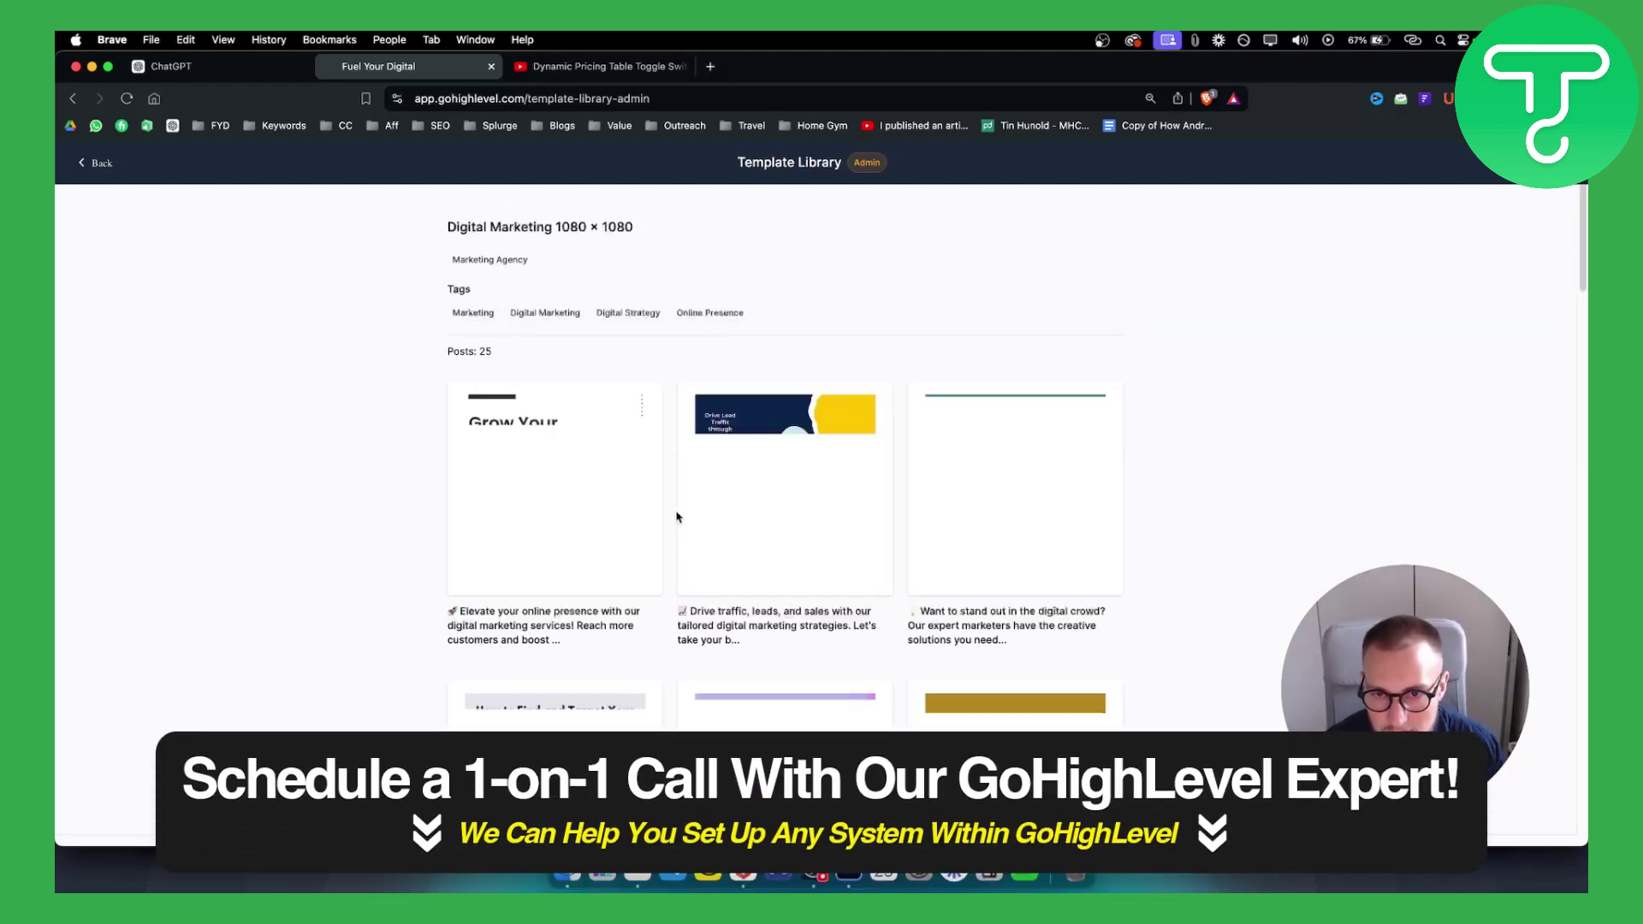
{"action": "scroll", "coordinate": [976, 494], "scroll_direction": "down", "scroll_amount": 5}
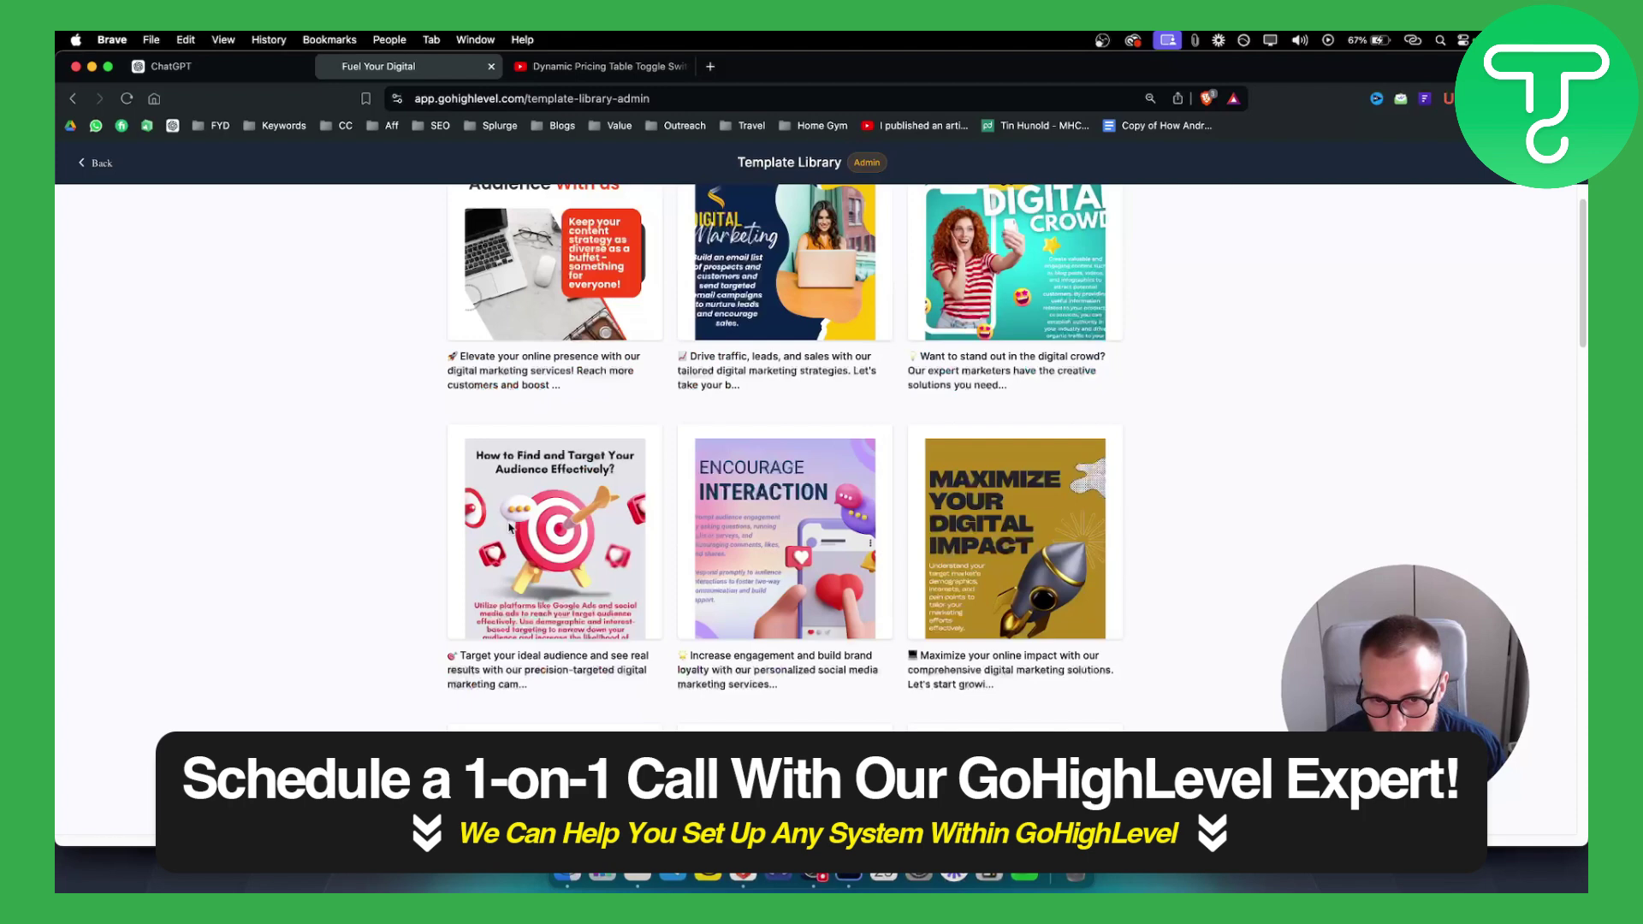
{"action": "scroll", "coordinate": [597, 561], "scroll_direction": "up", "scroll_amount": 5}
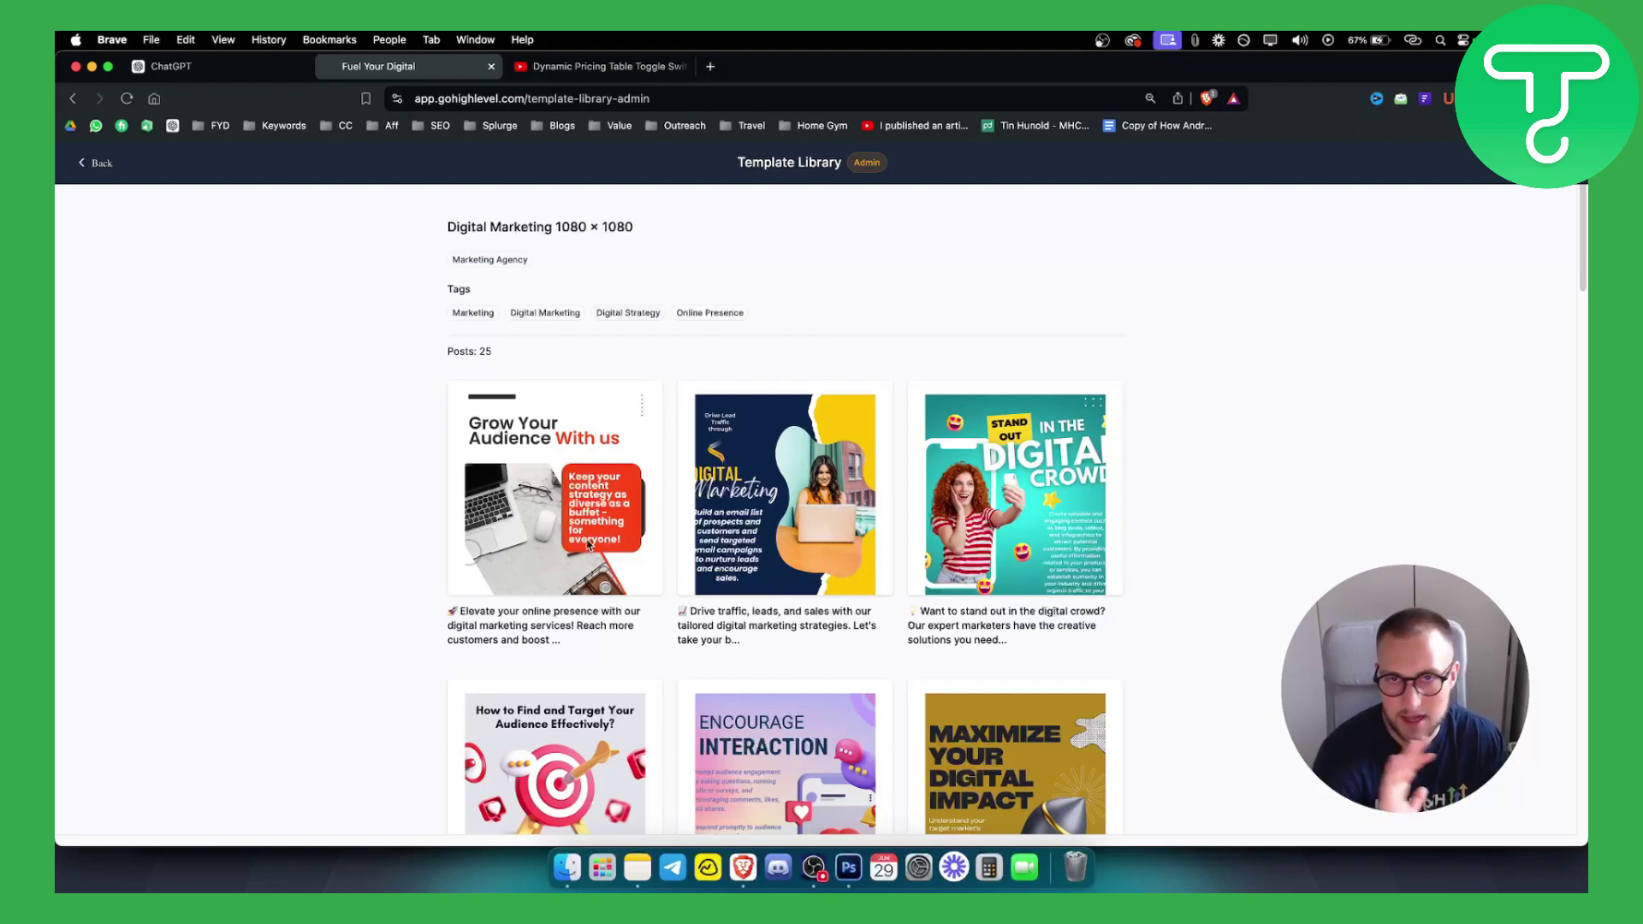
Step: Filter the Social Planner templates to the Real Estate category
{"action": "left_click", "coordinate": [104, 164]}
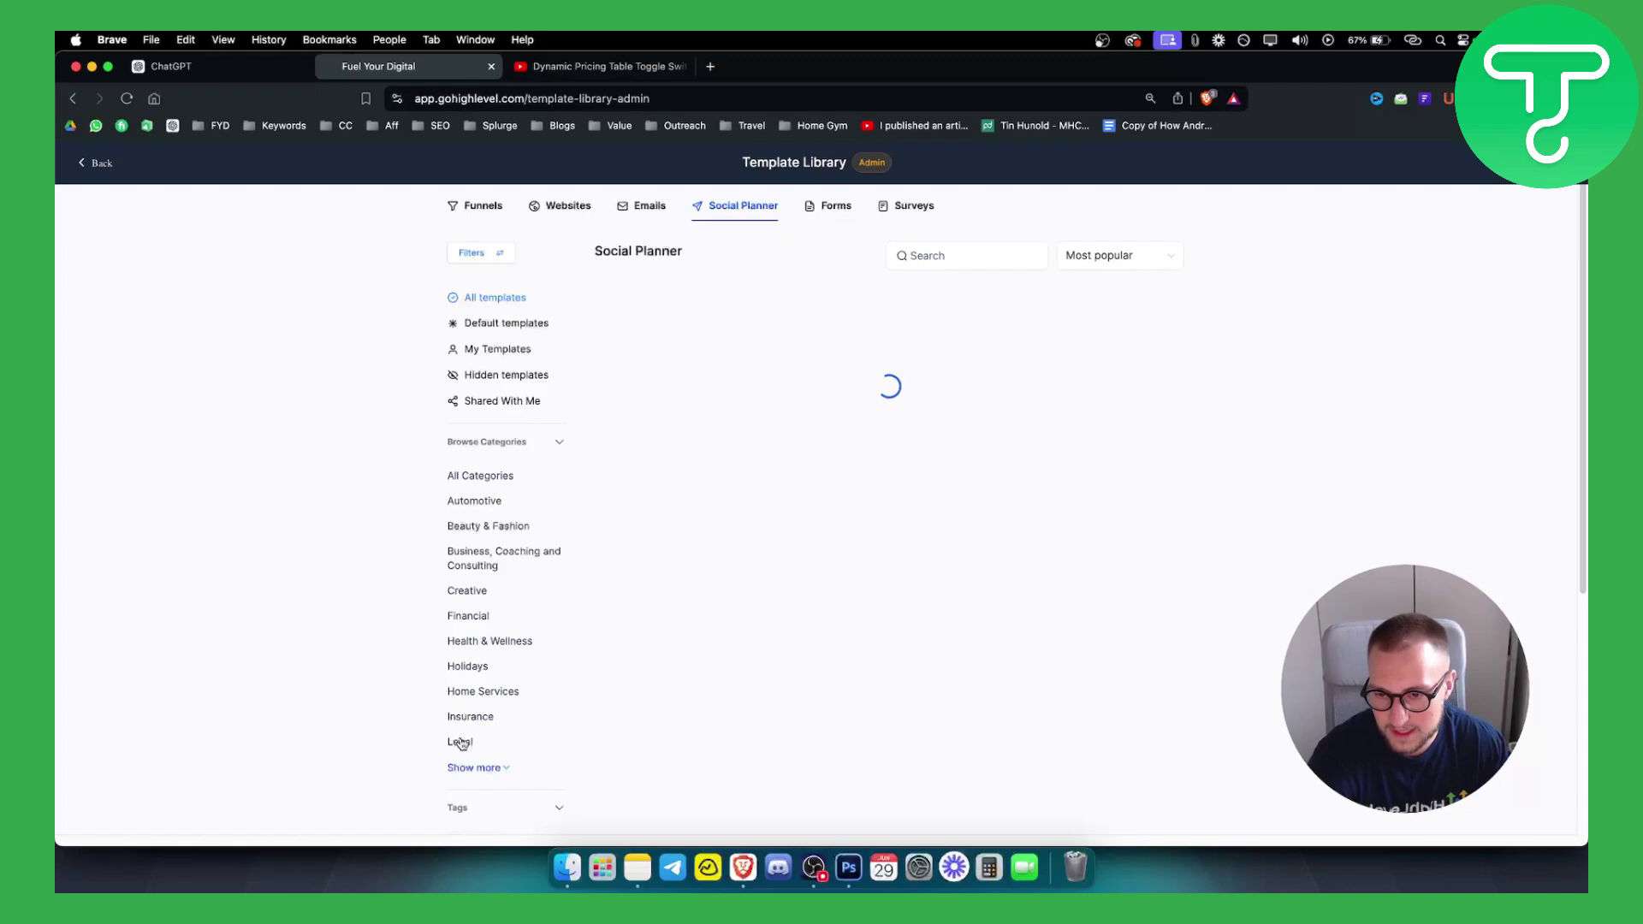
{"action": "left_click", "coordinate": [476, 768]}
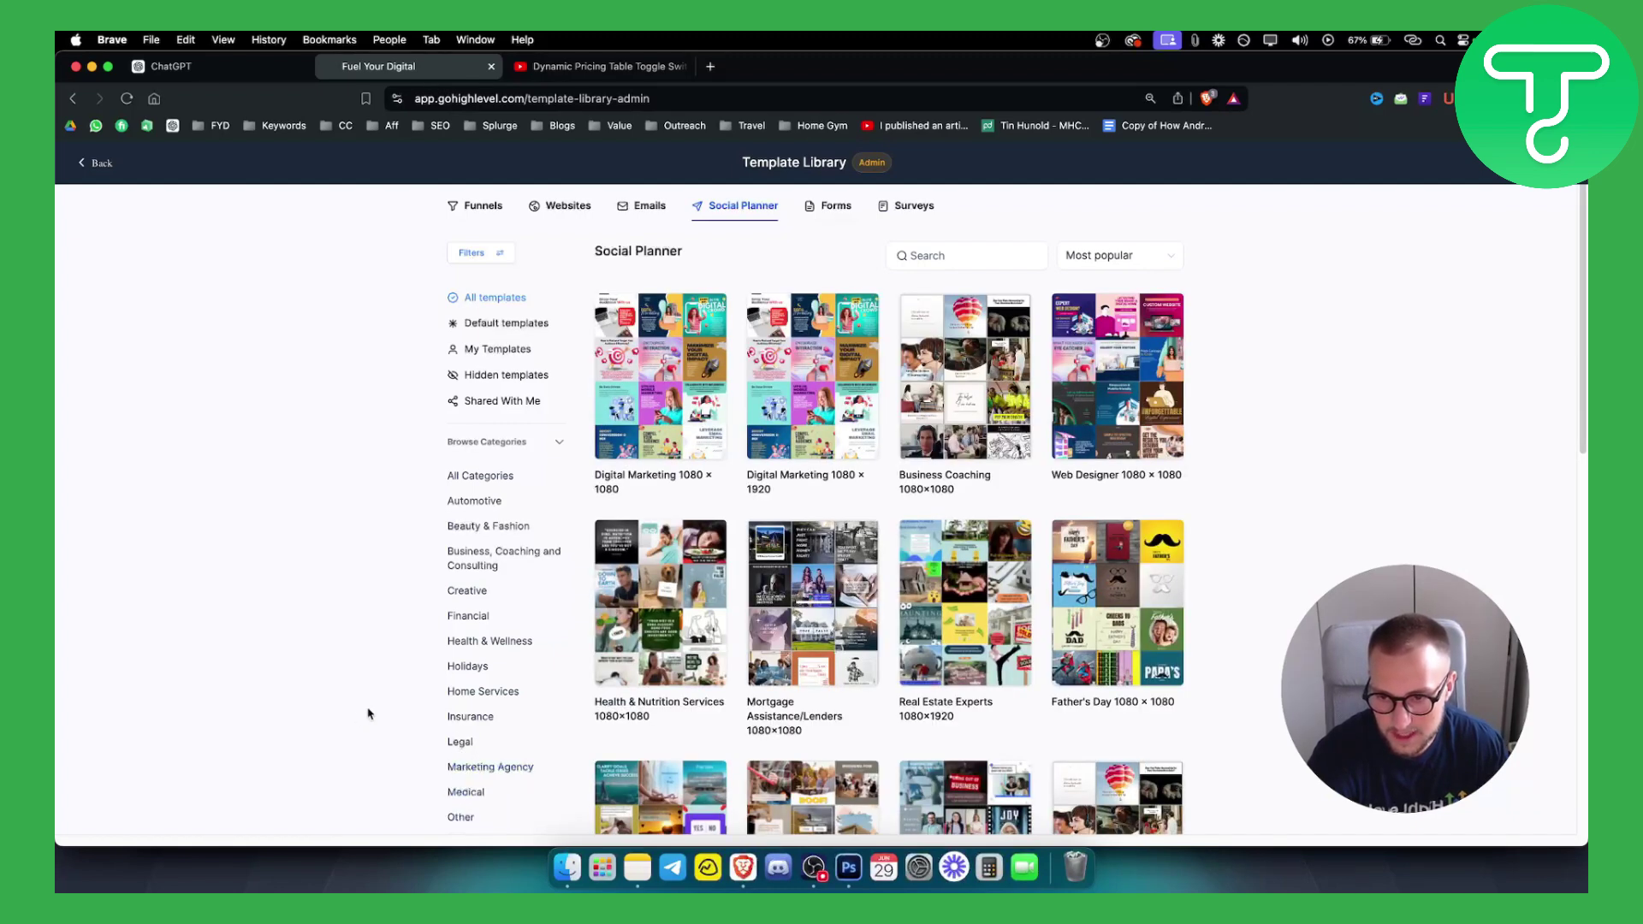
{"action": "scroll", "coordinate": [368, 714], "scroll_direction": "down", "scroll_amount": 3}
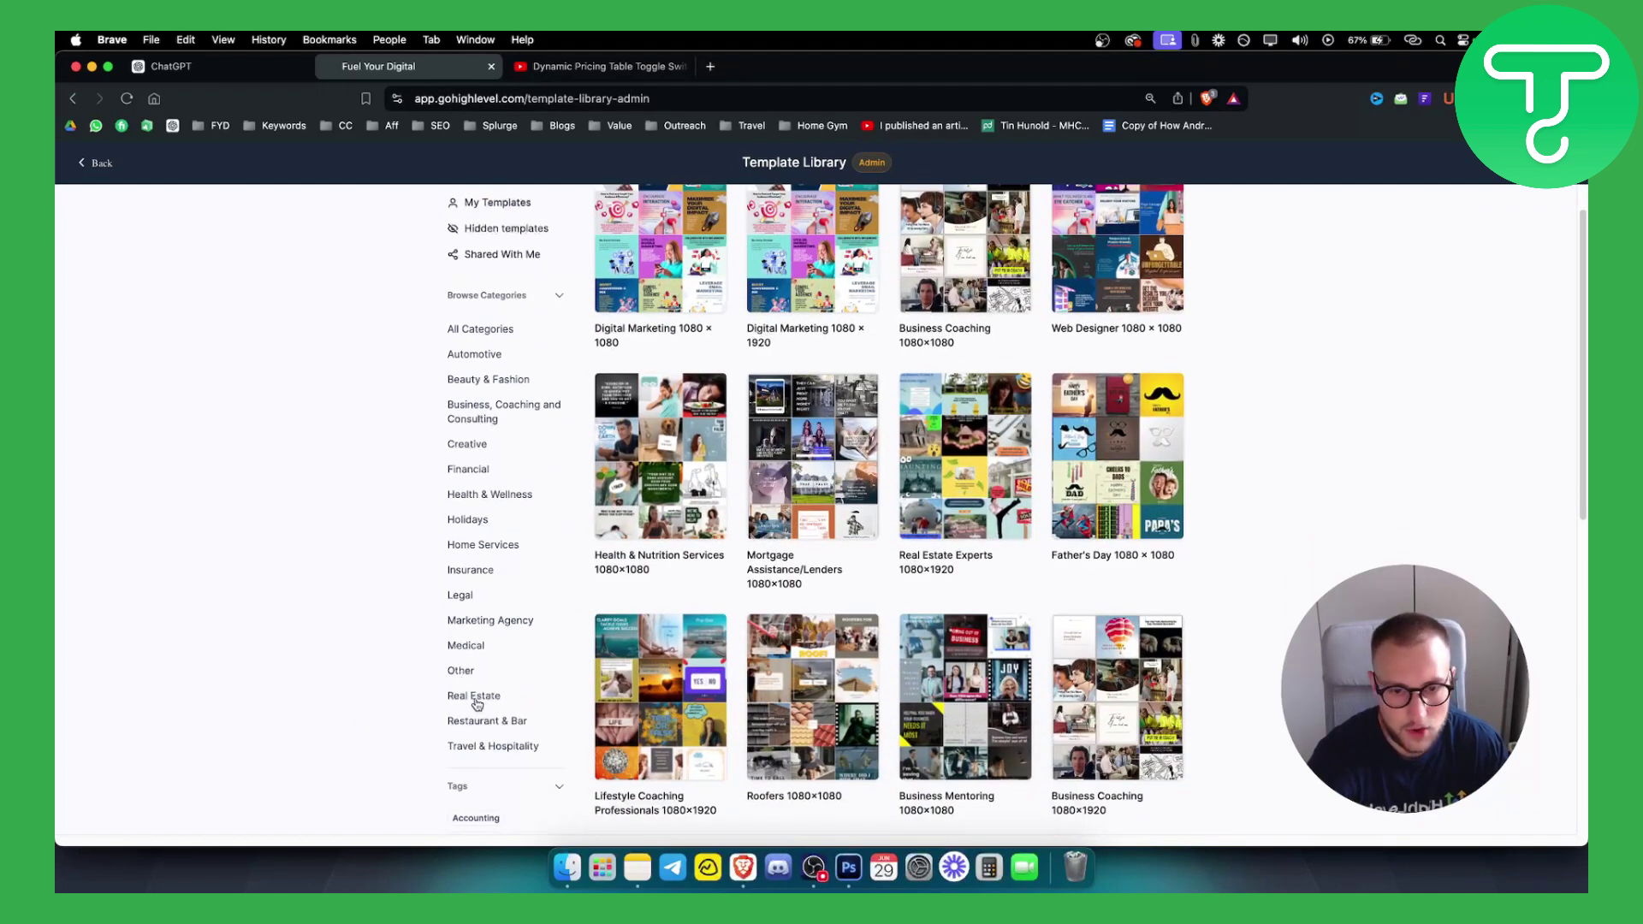
{"action": "left_click", "coordinate": [477, 698]}
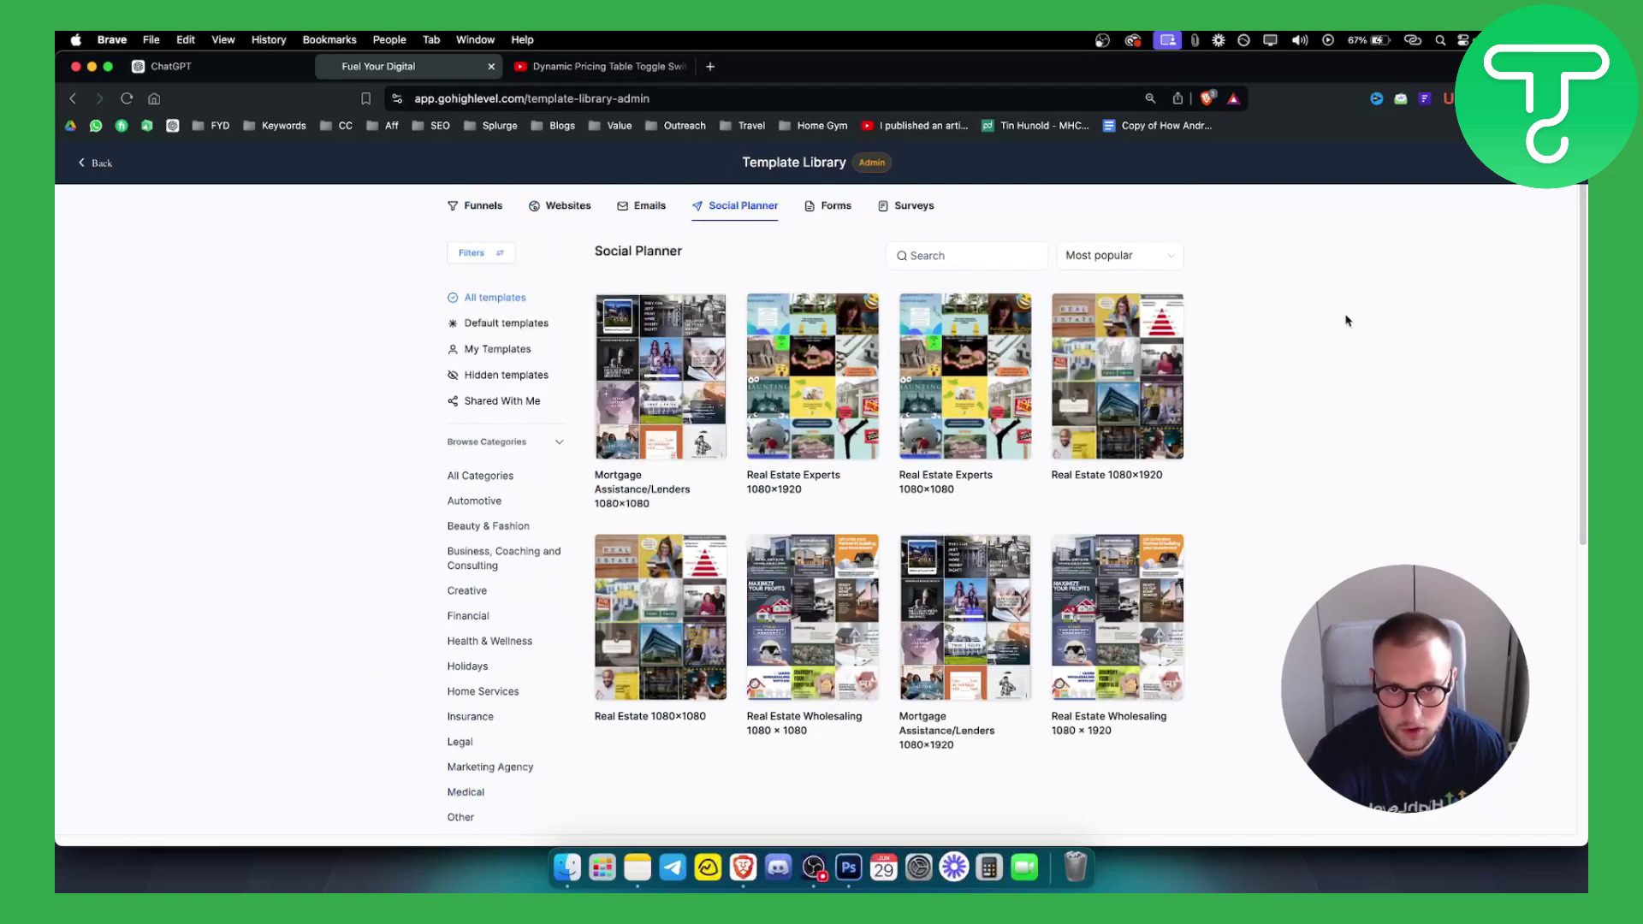
Step: Preview the Real Estate Wholesaling 1080 × 1080 template and scroll through its posts
{"action": "mouse_move", "coordinate": [649, 369]}
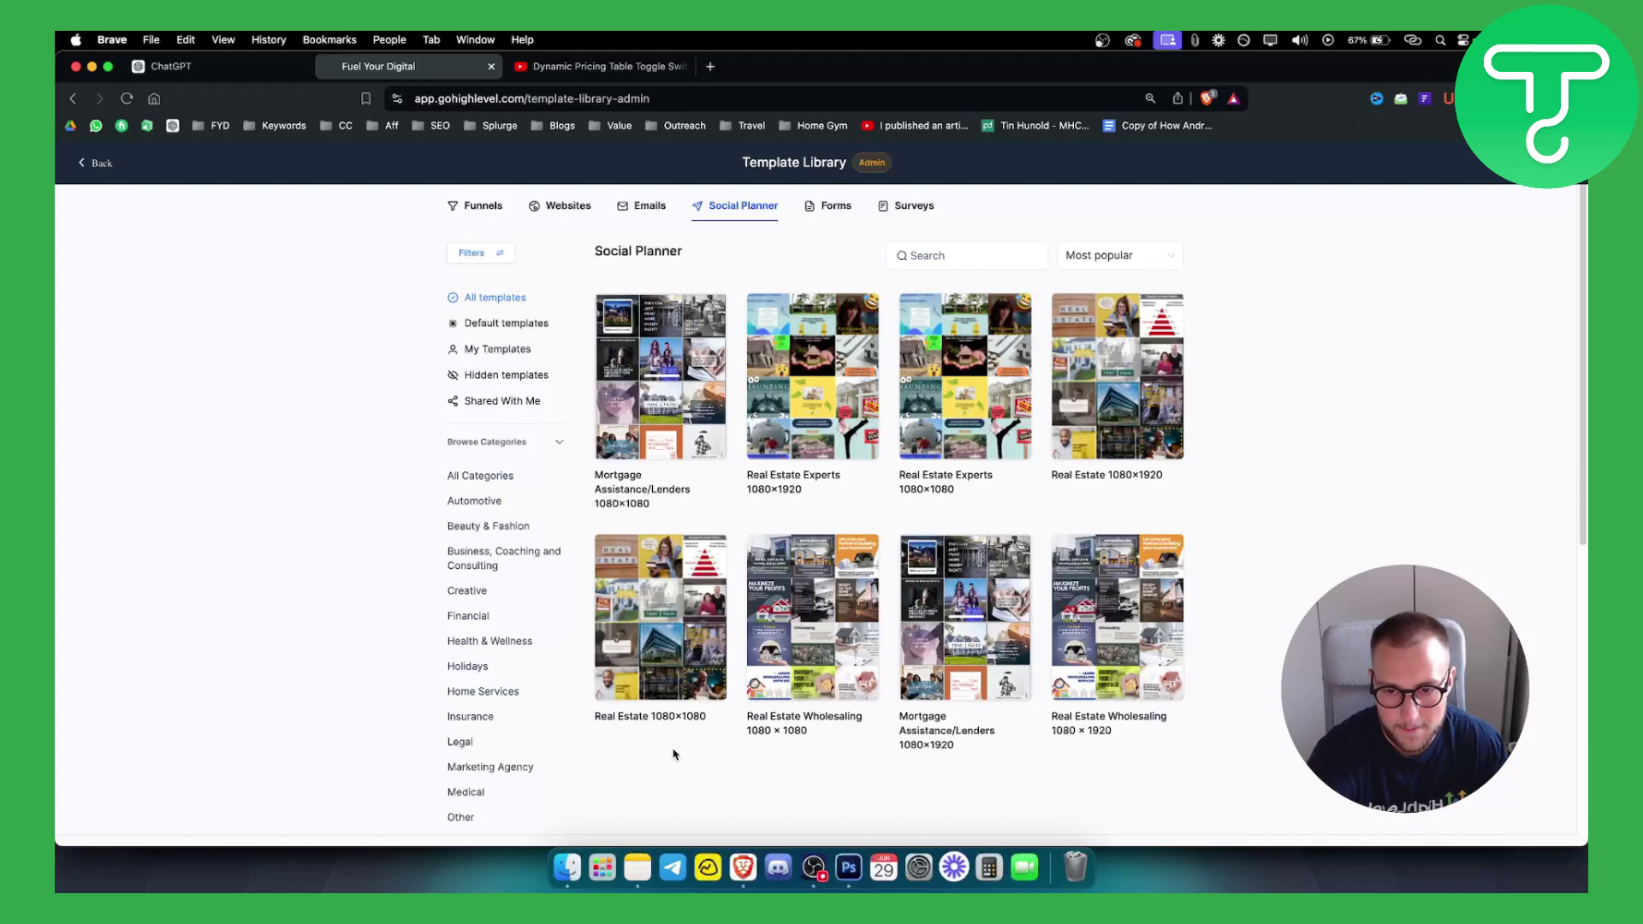
{"action": "left_click", "coordinate": [864, 558]}
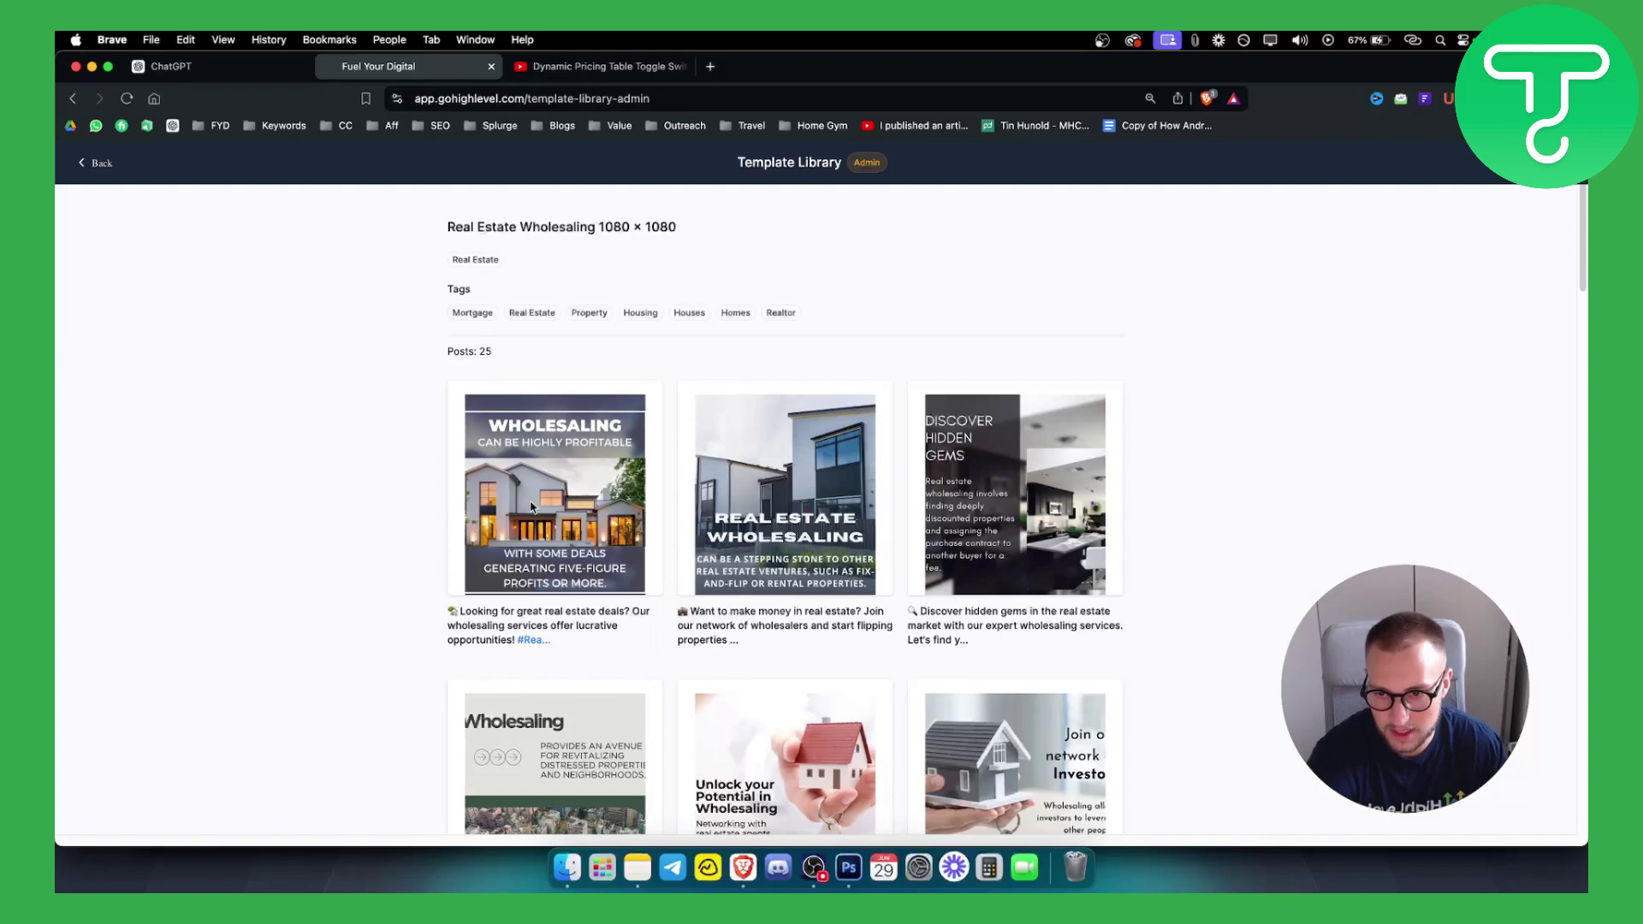
{"action": "scroll", "coordinate": [548, 484], "scroll_direction": "down", "scroll_amount": 10}
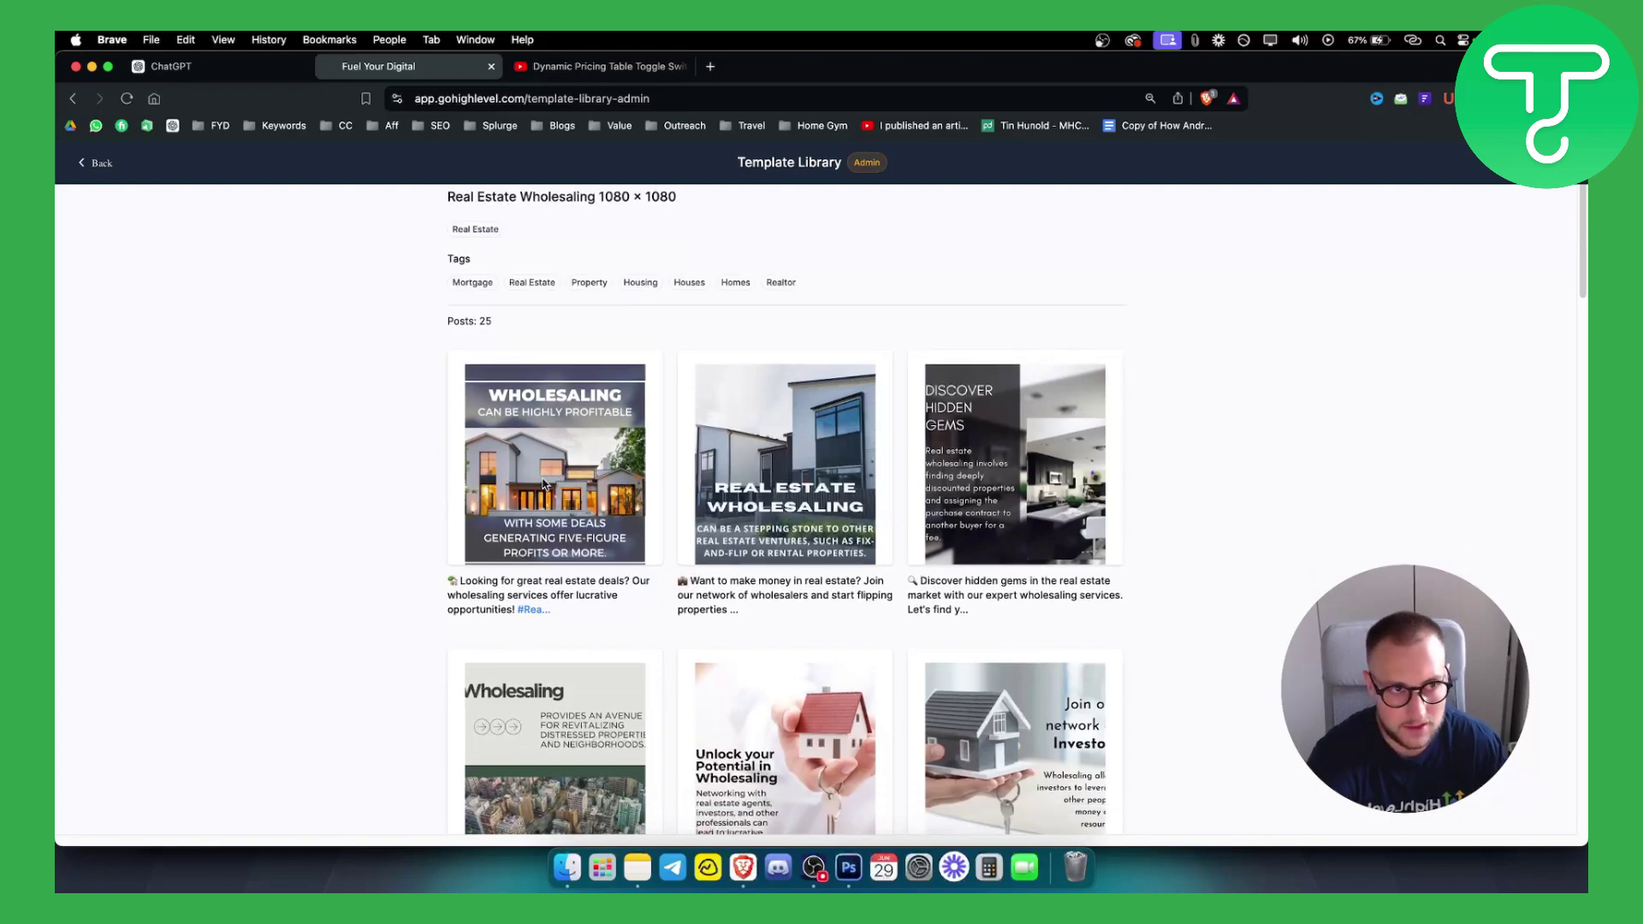
{"action": "scroll", "coordinate": [542, 476], "scroll_direction": "down", "scroll_amount": 15}
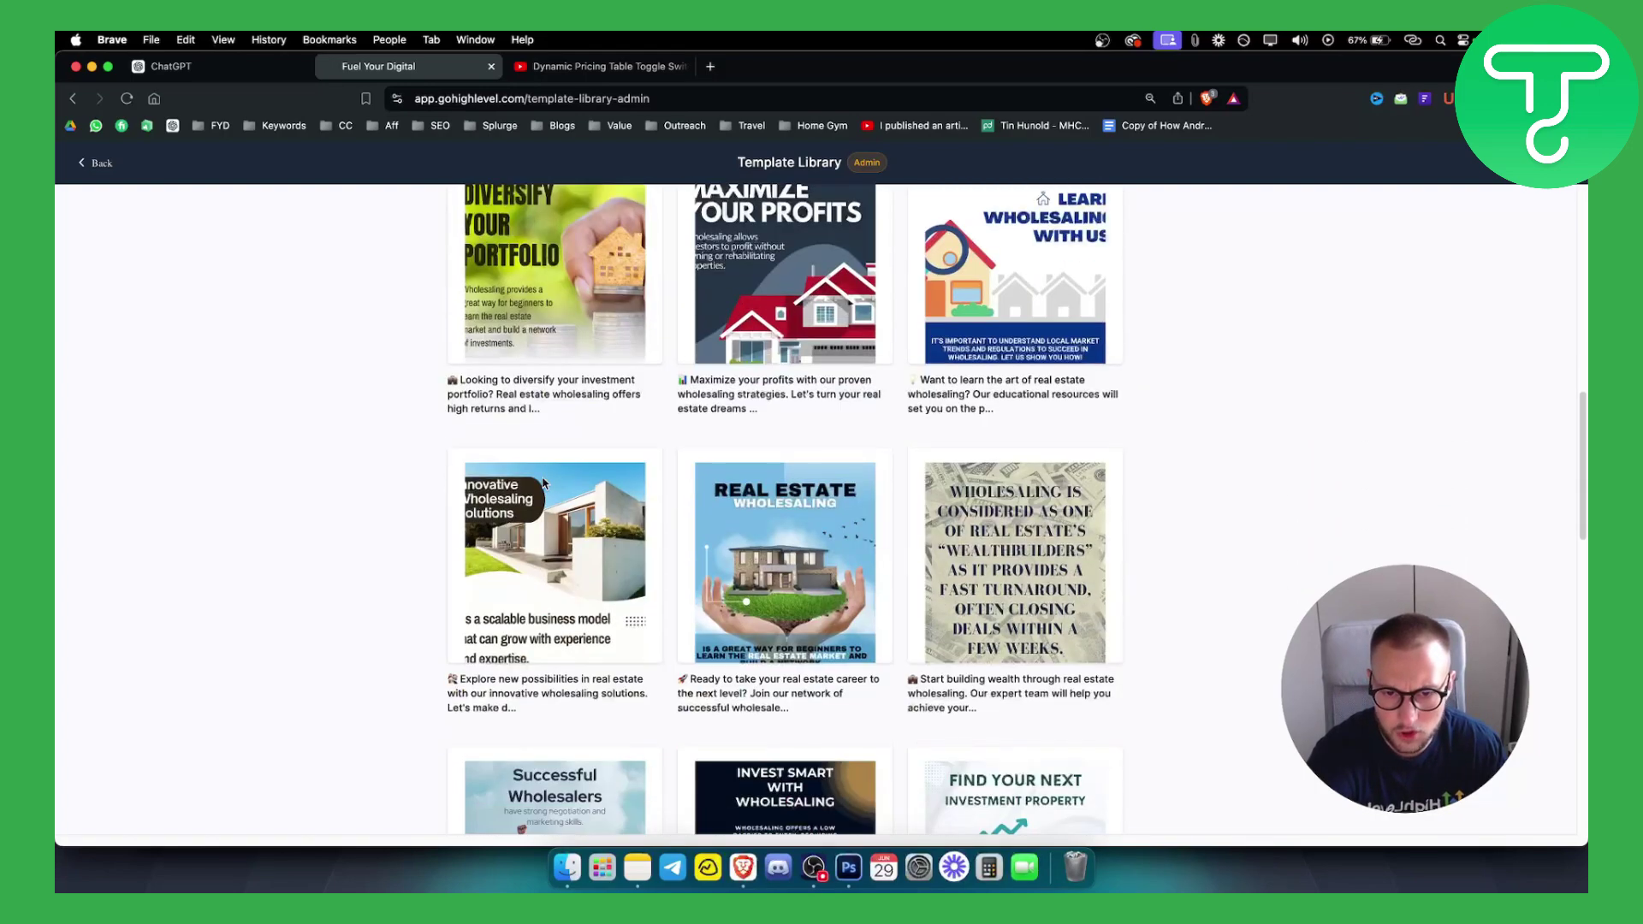
{"action": "scroll", "coordinate": [544, 481], "scroll_direction": "up", "scroll_amount": 5}
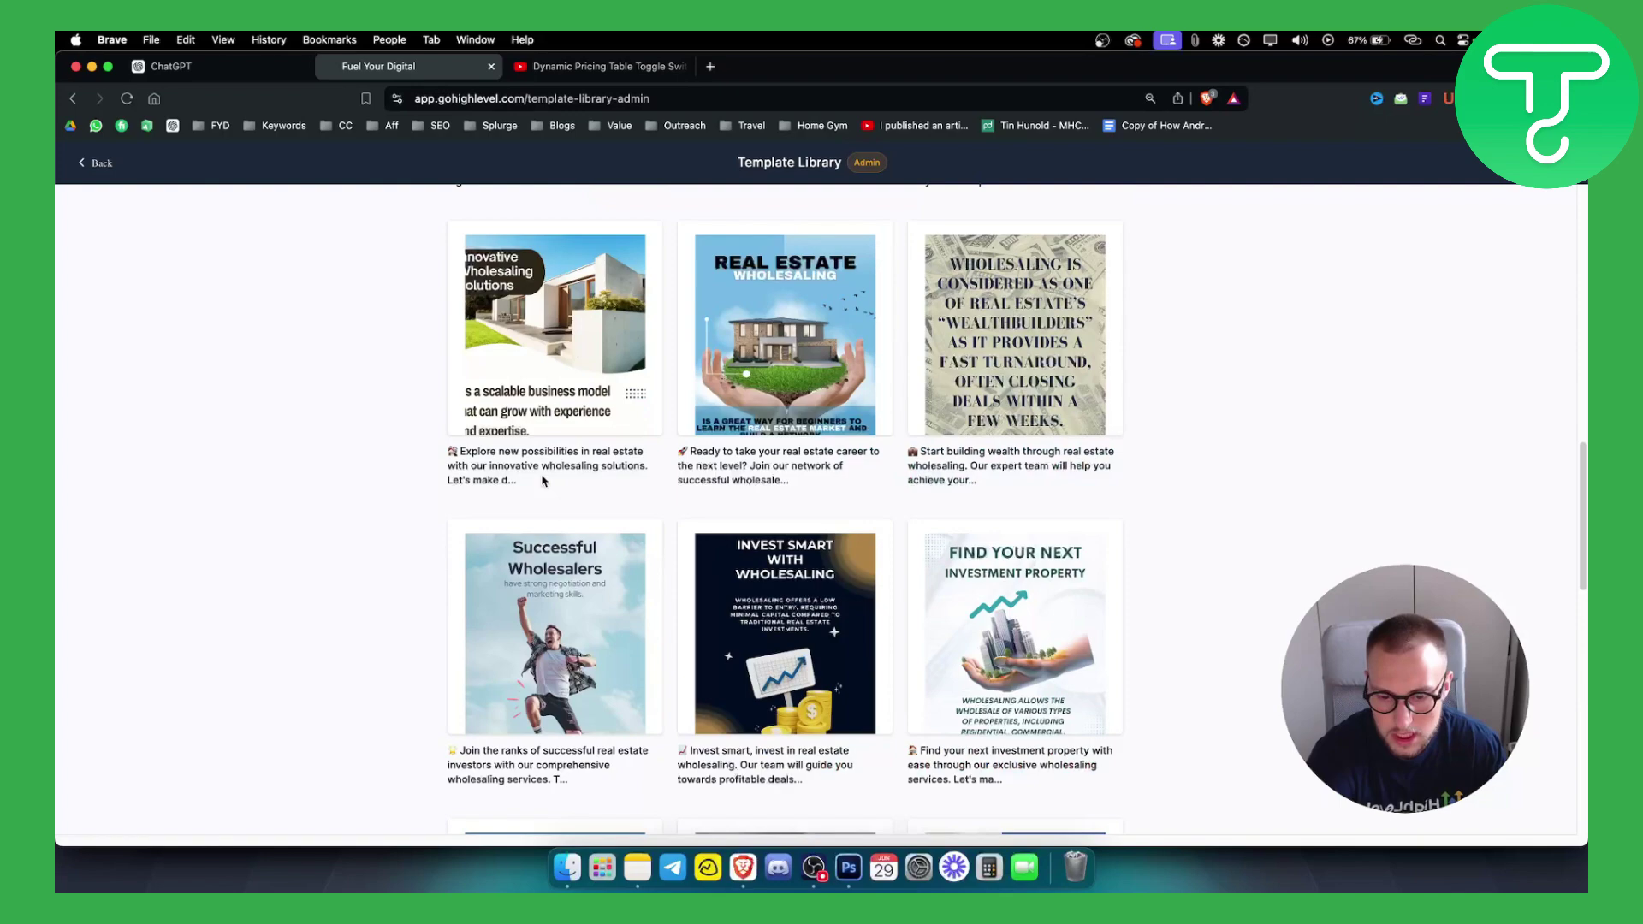
{"action": "scroll", "coordinate": [544, 481], "scroll_direction": "up", "scroll_amount": 15}
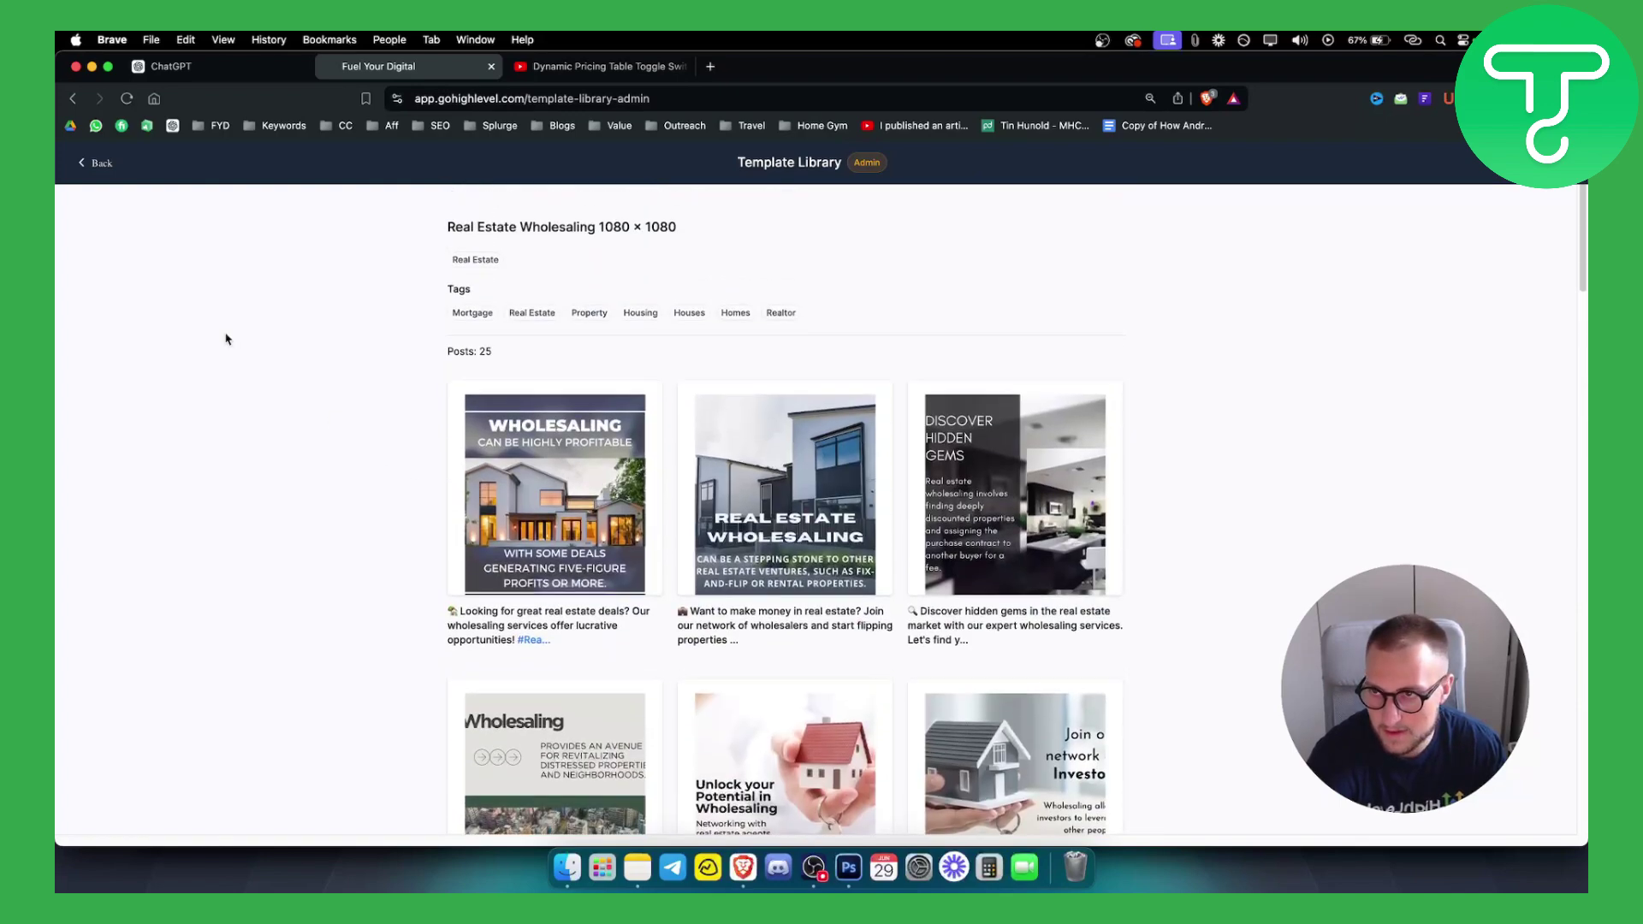
Step: Go back to the Agency Dashboard and switch into the dentistry sub-account
{"action": "left_click", "coordinate": [95, 163]}
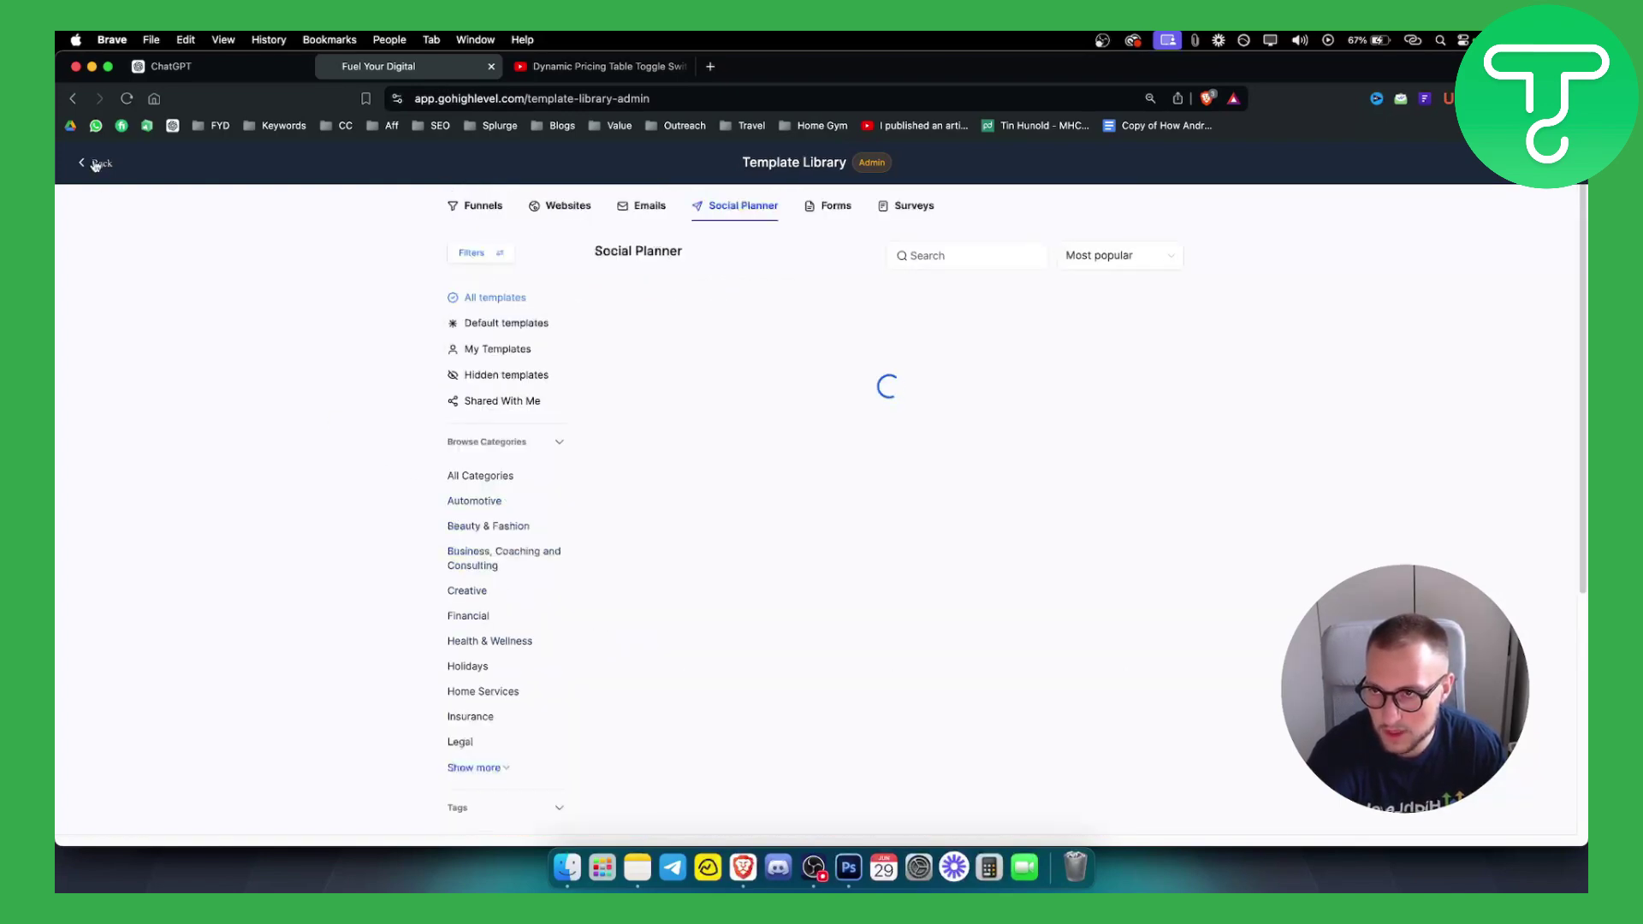
{"action": "left_click", "coordinate": [95, 163]}
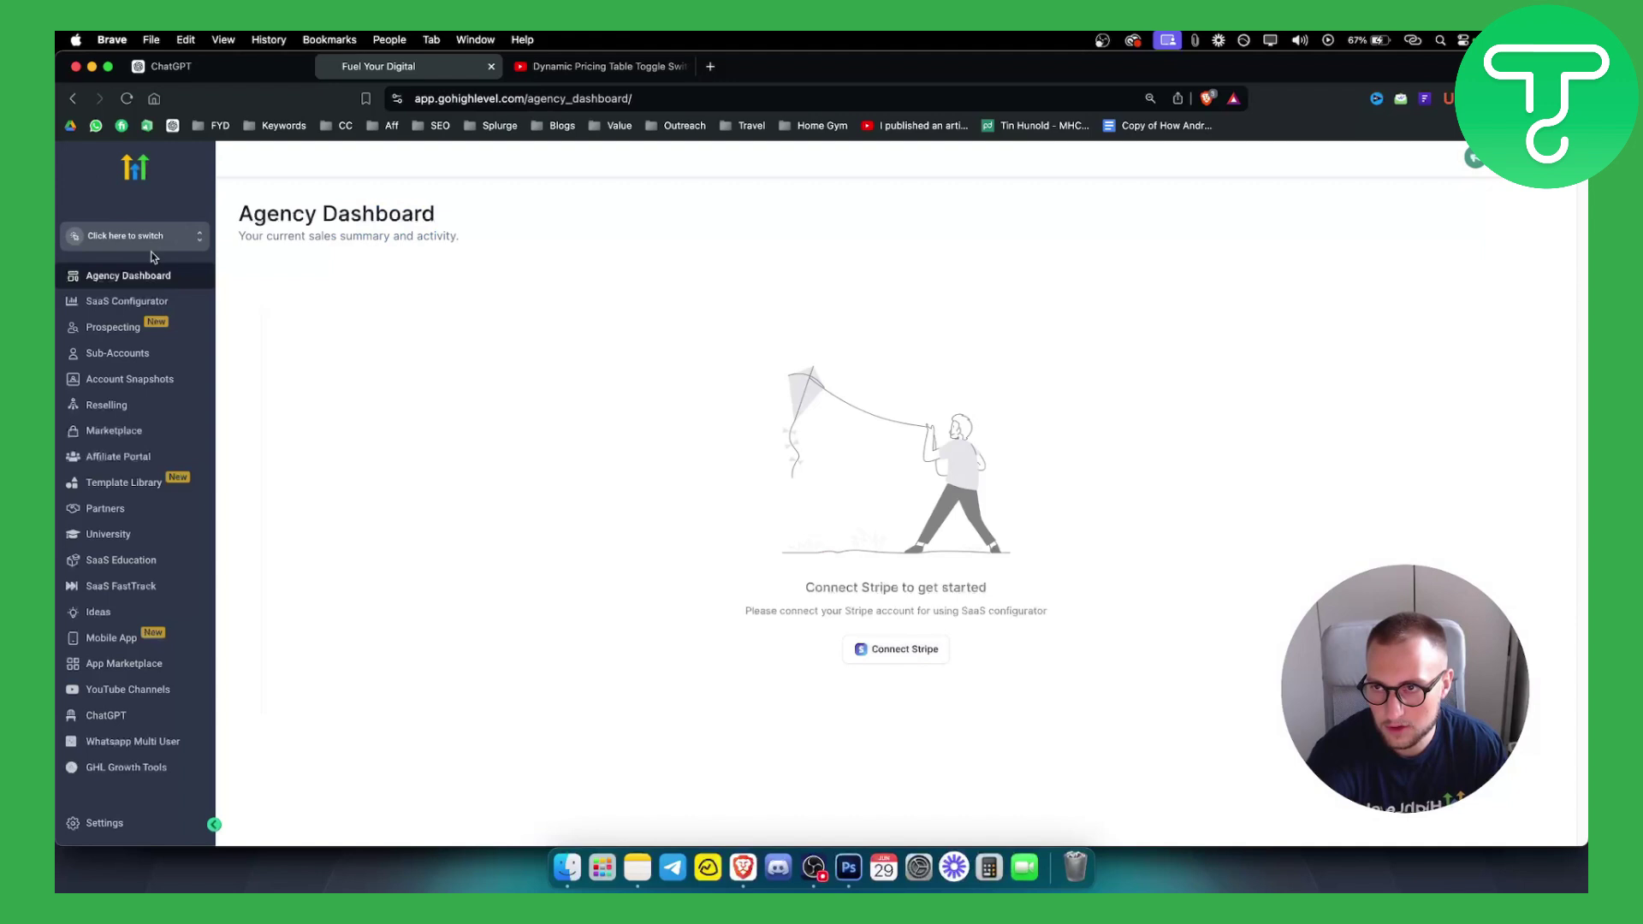
{"action": "left_click", "coordinate": [144, 238]}
{"action": "left_click", "coordinate": [339, 280]}
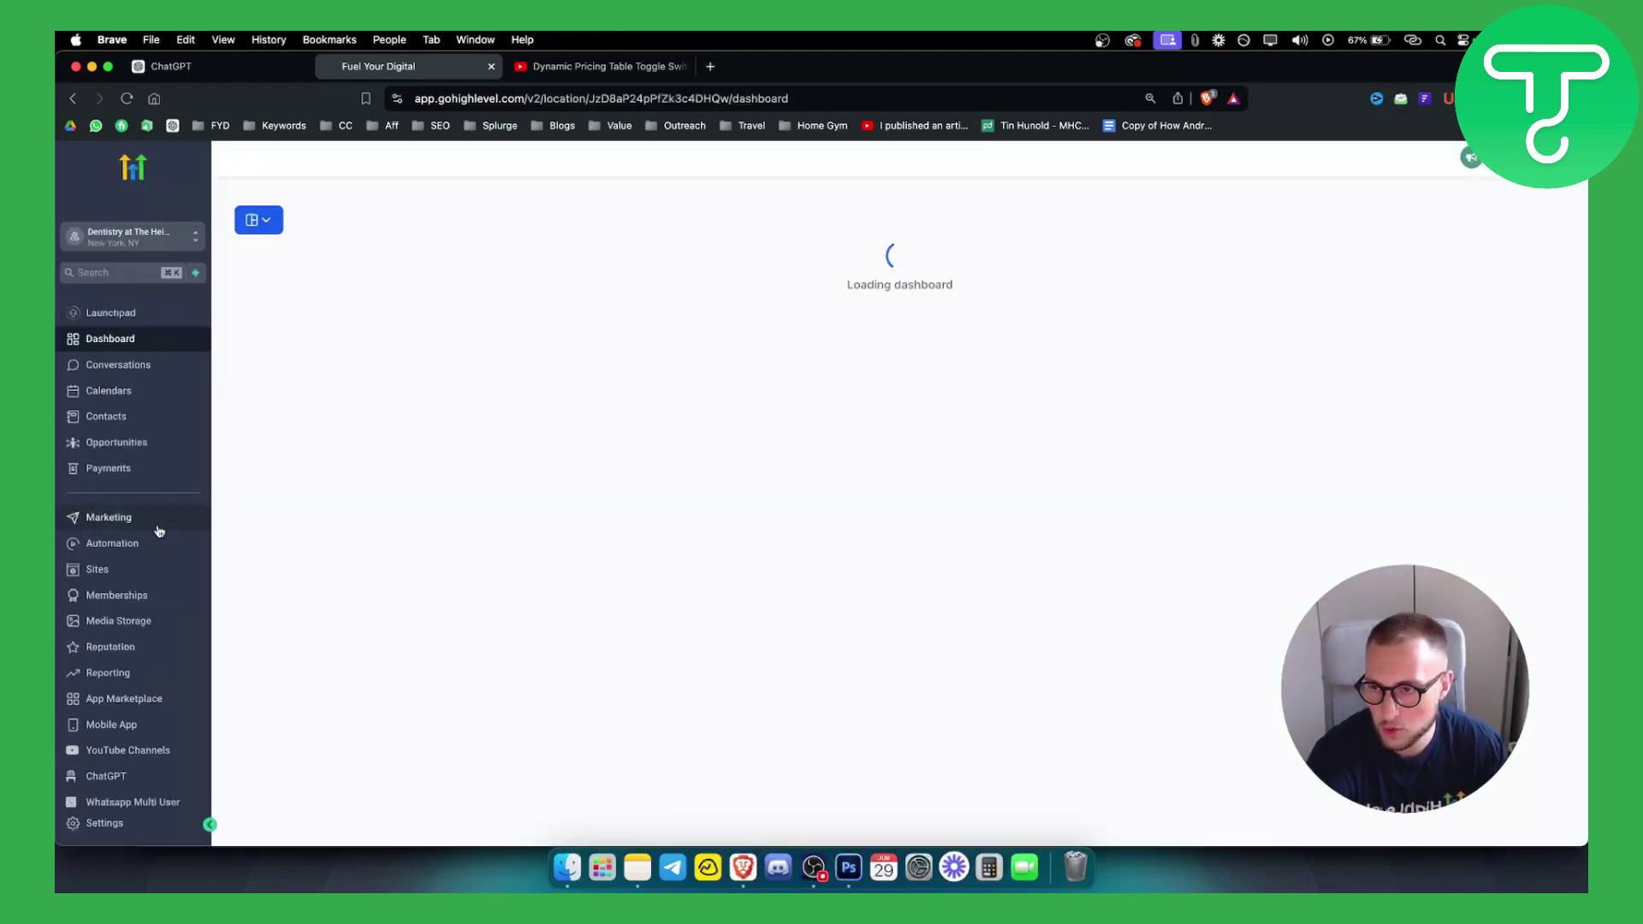
Step: Go to the Marketing Social Planner dashboard, dismissing the phone configuration warning
{"action": "left_click", "coordinate": [148, 548]}
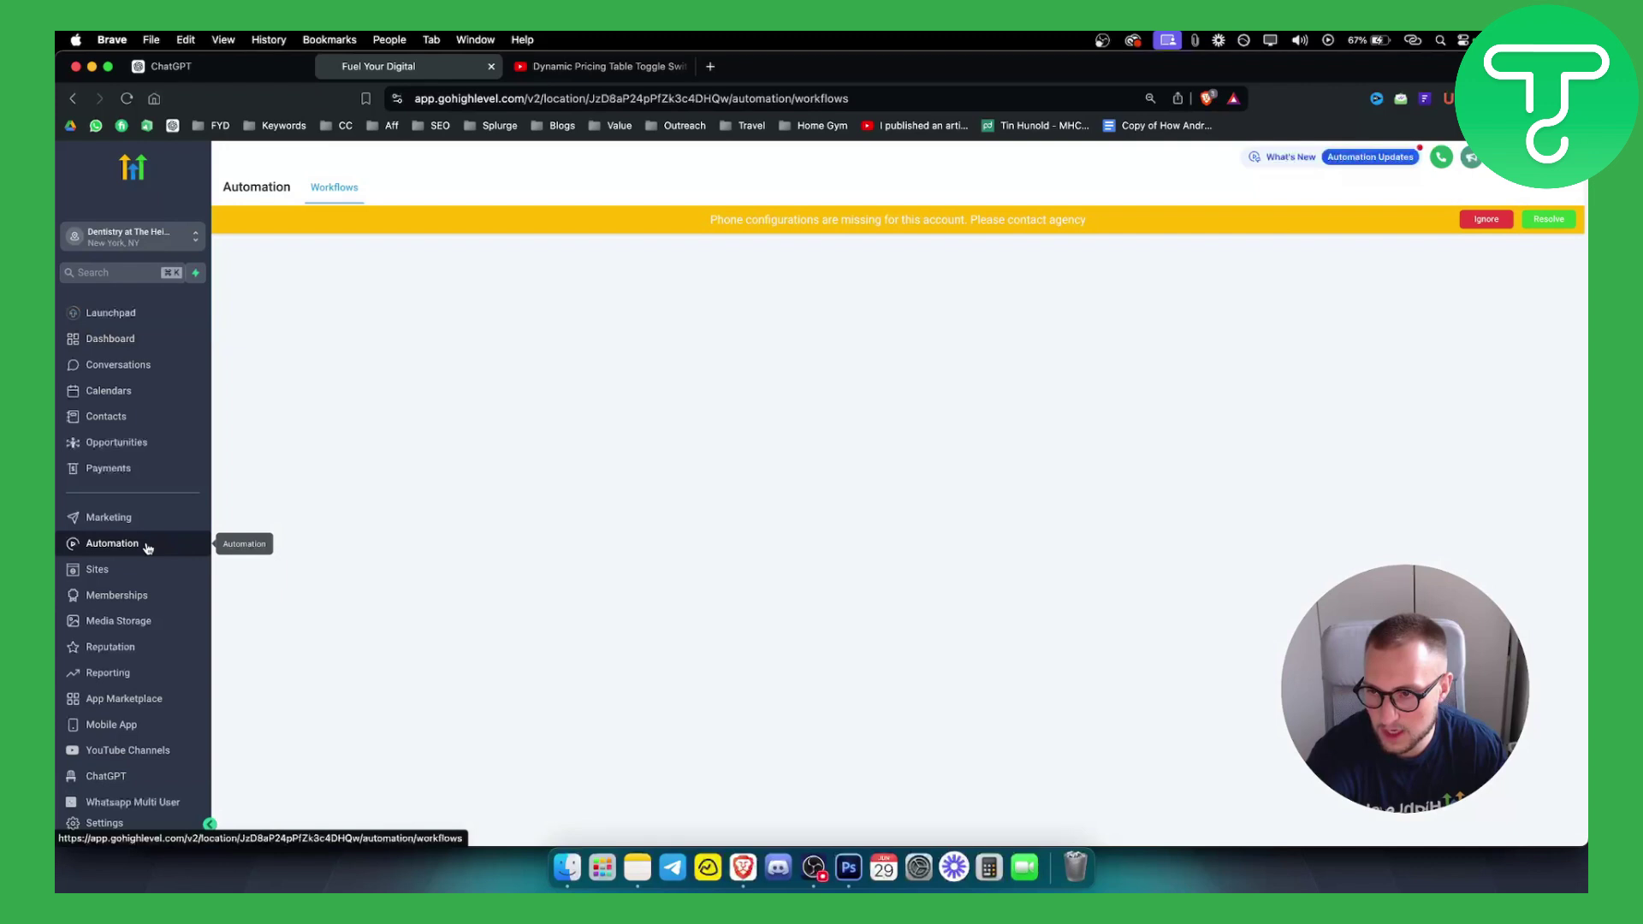
{"action": "left_click", "coordinate": [110, 524]}
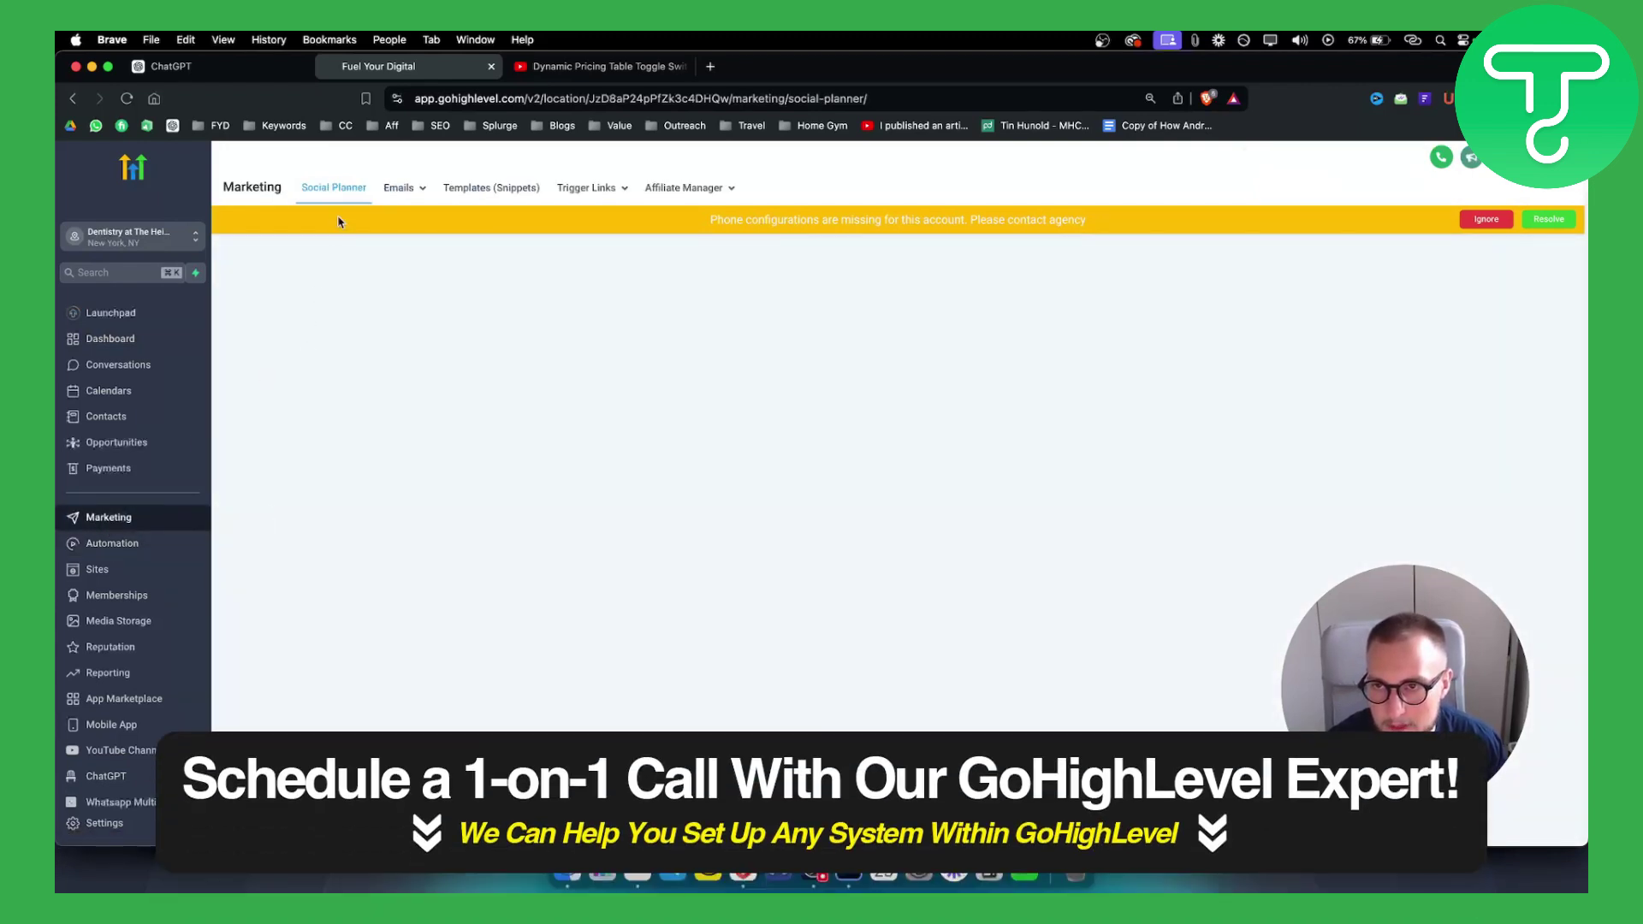
{"action": "left_click", "coordinate": [1484, 224]}
{"action": "left_click", "coordinate": [353, 191]}
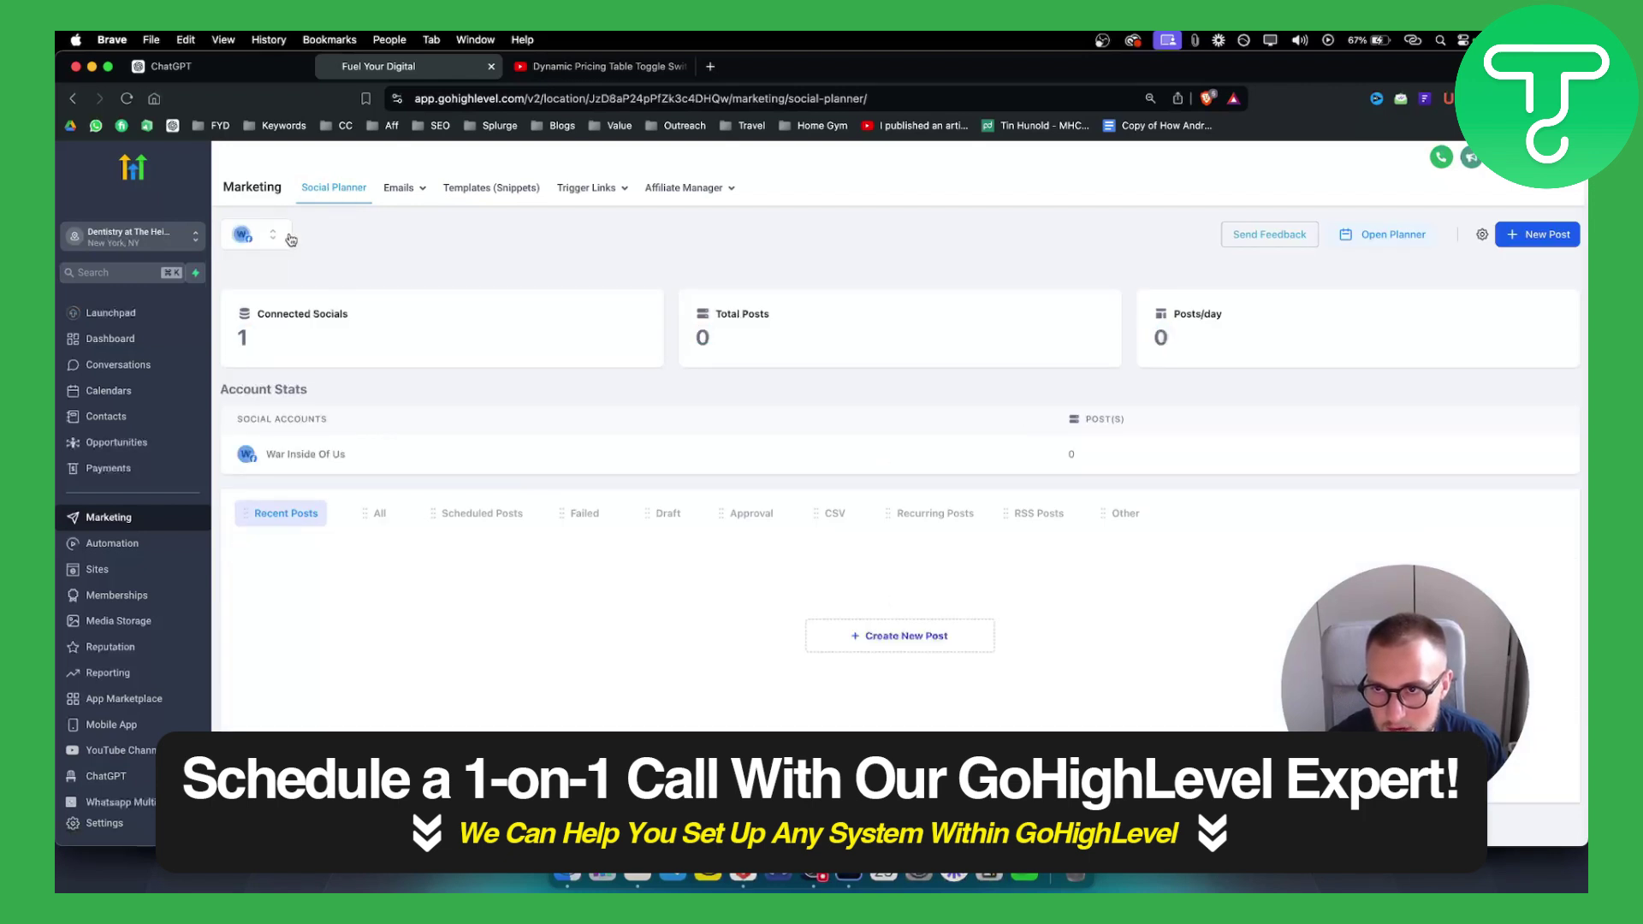
Step: Start adding a new social account from the connected accounts list, then close that window
{"action": "left_click", "coordinate": [249, 236]}
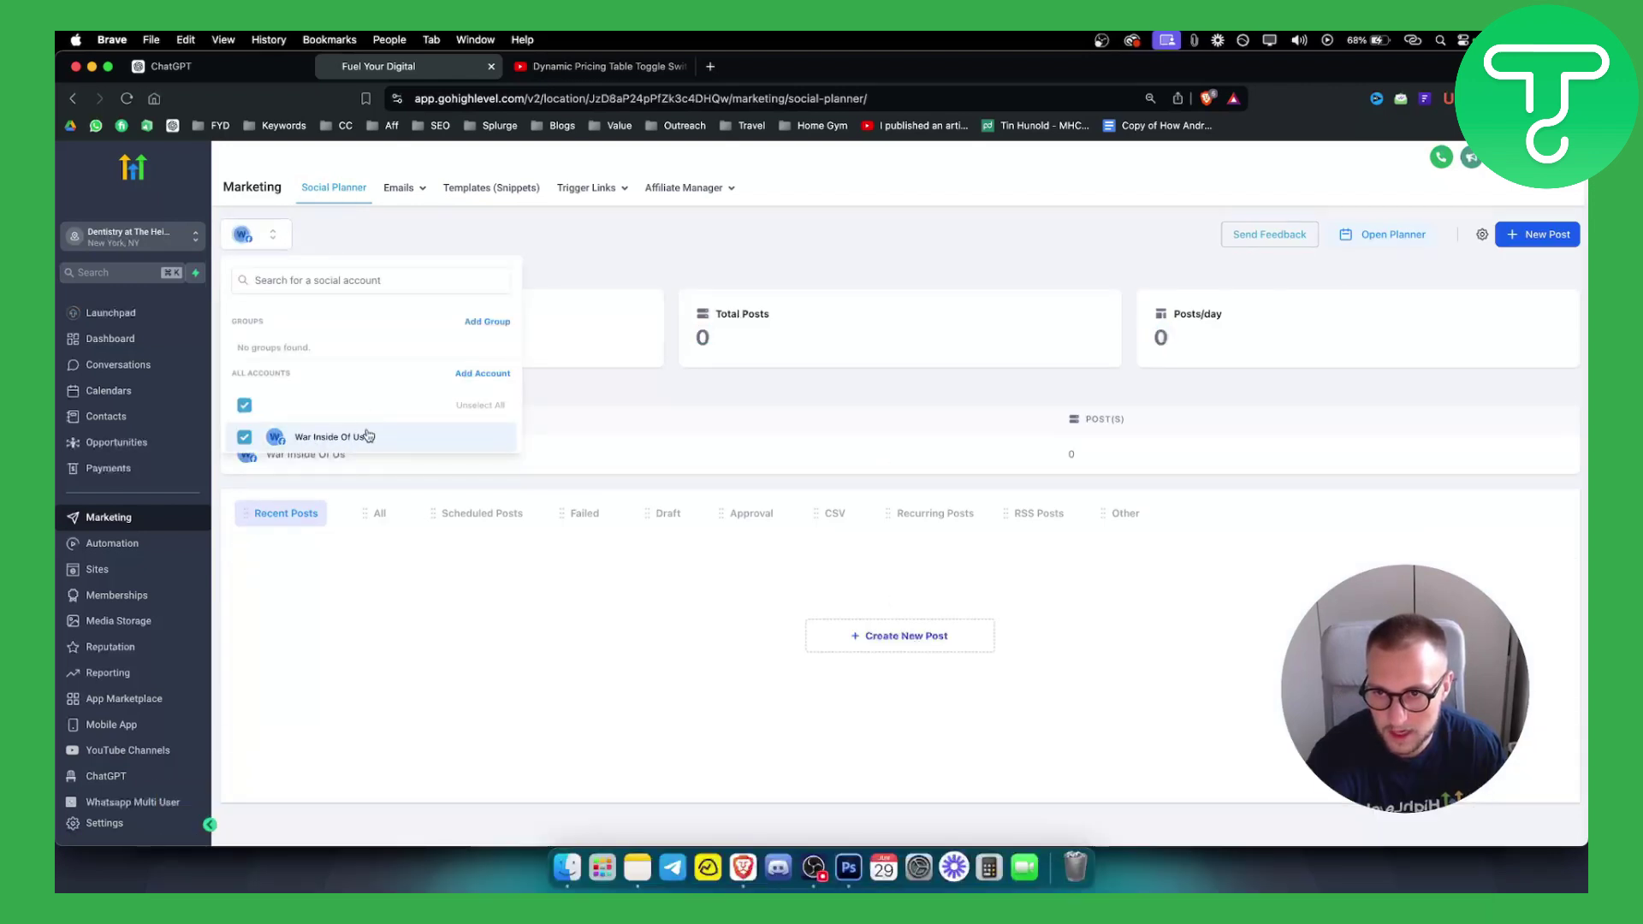
{"action": "left_click", "coordinate": [477, 376]}
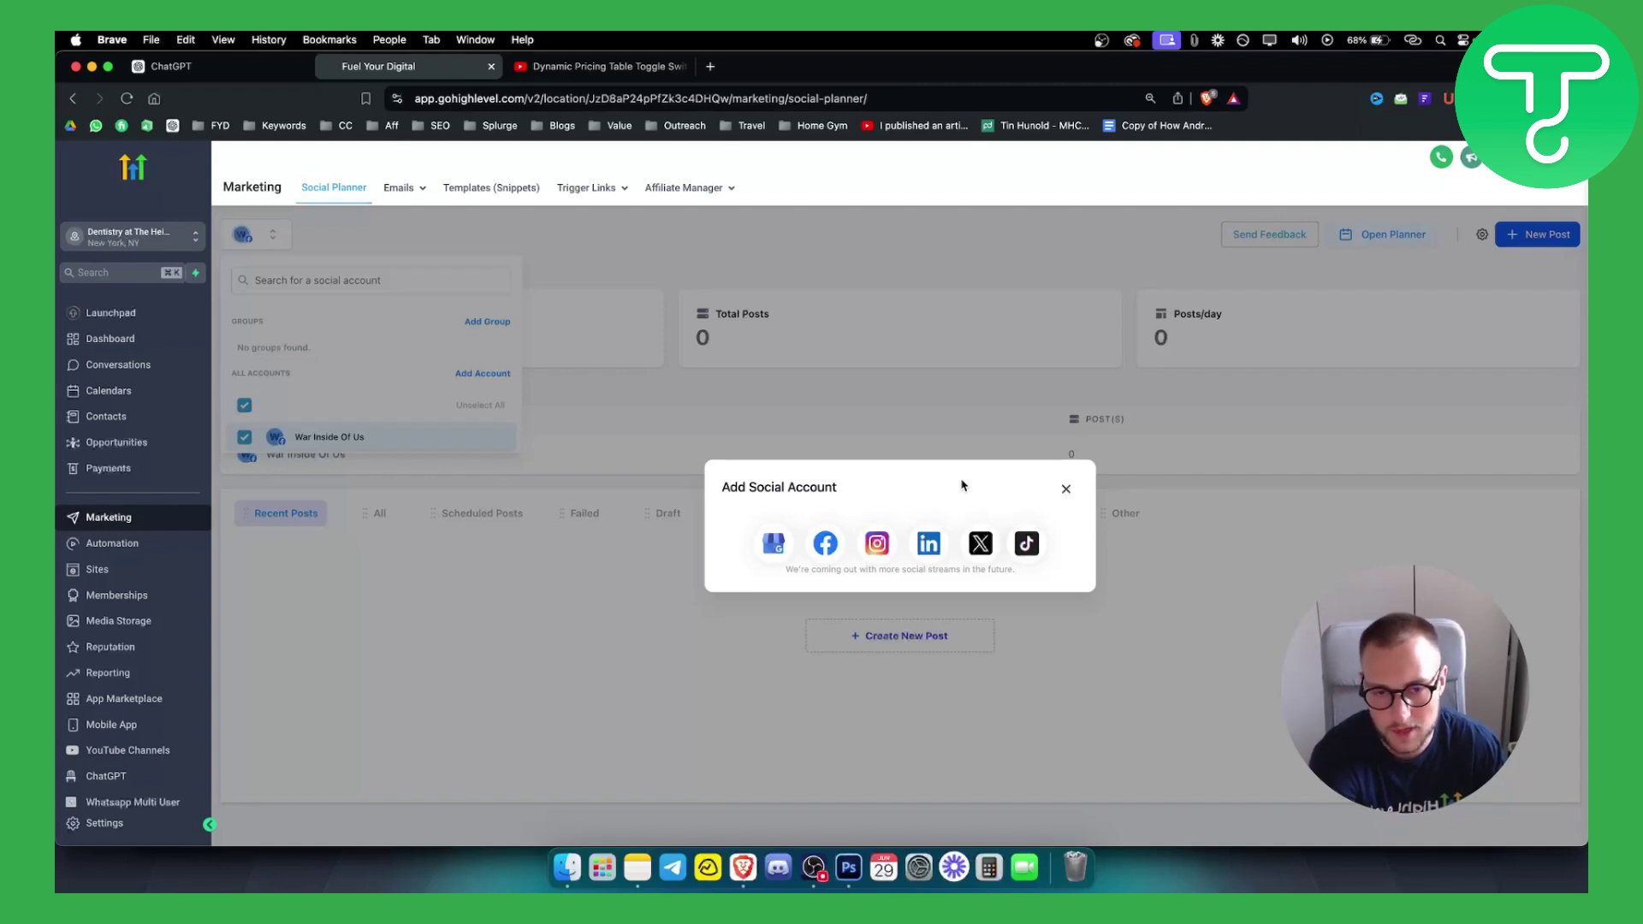
{"action": "left_click", "coordinate": [1065, 489]}
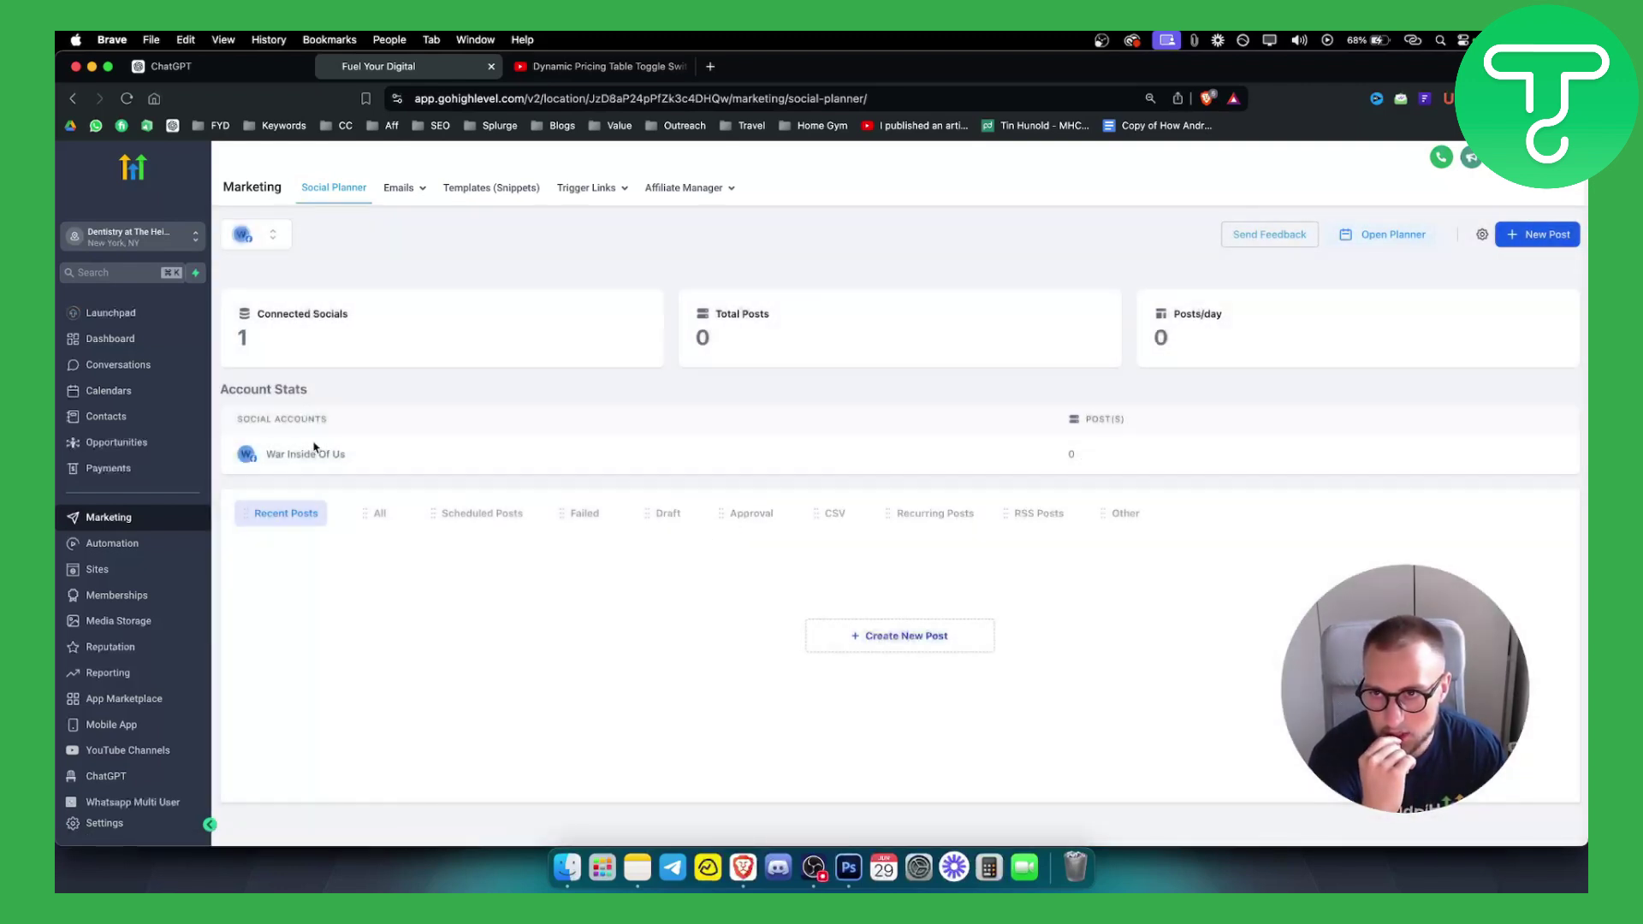
{"action": "left_click", "coordinate": [507, 189]}
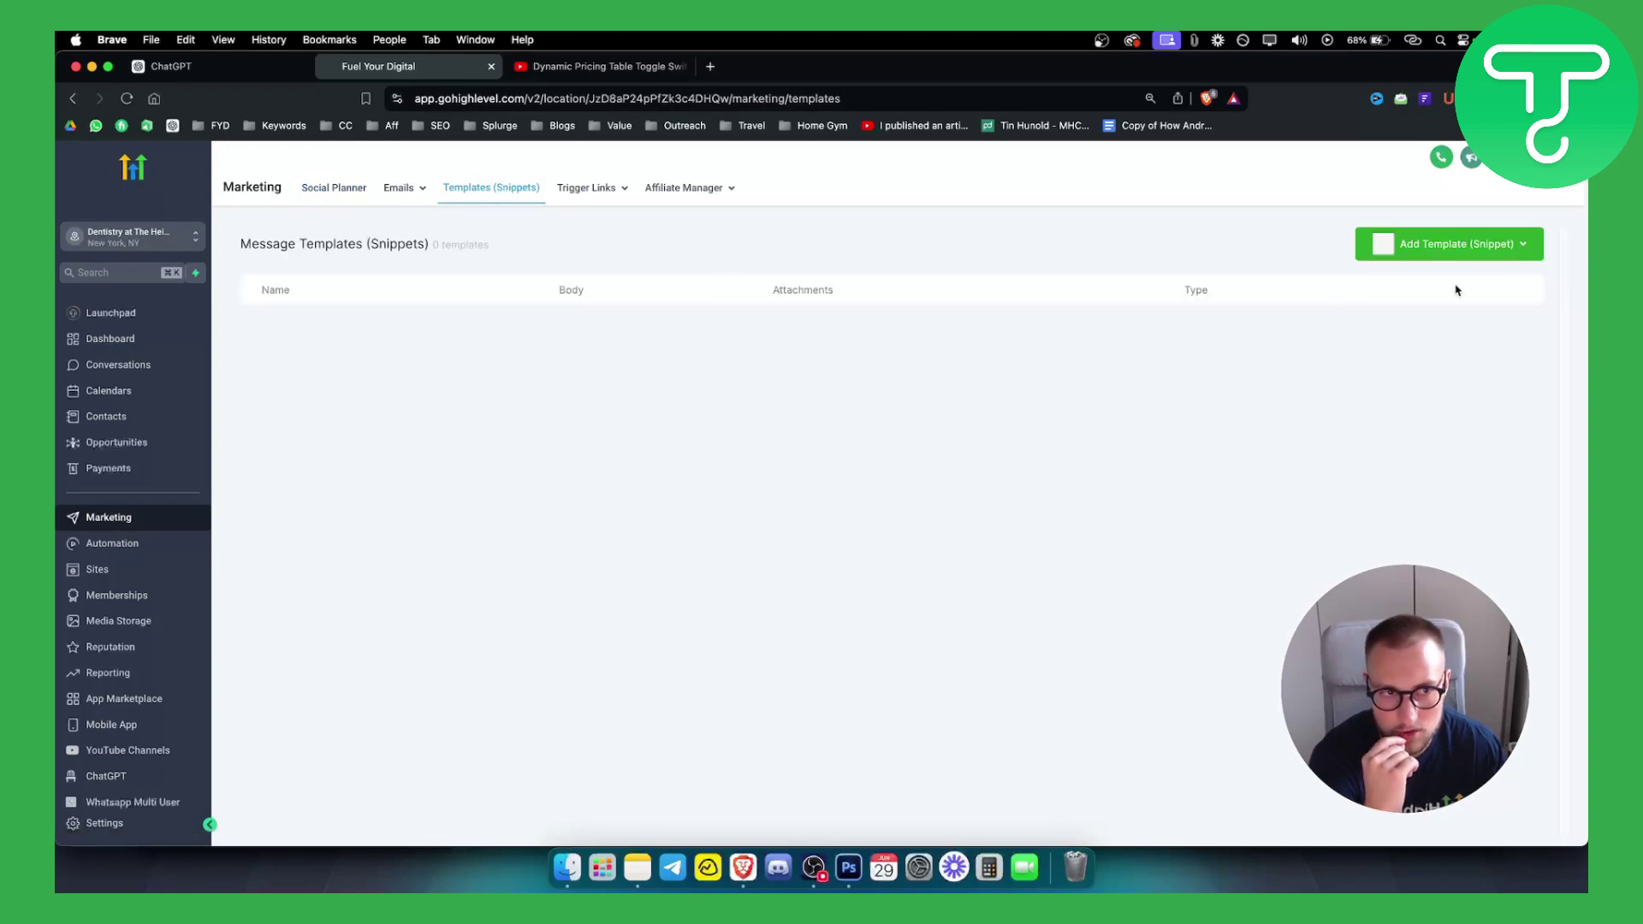
{"action": "left_click", "coordinate": [1496, 250]}
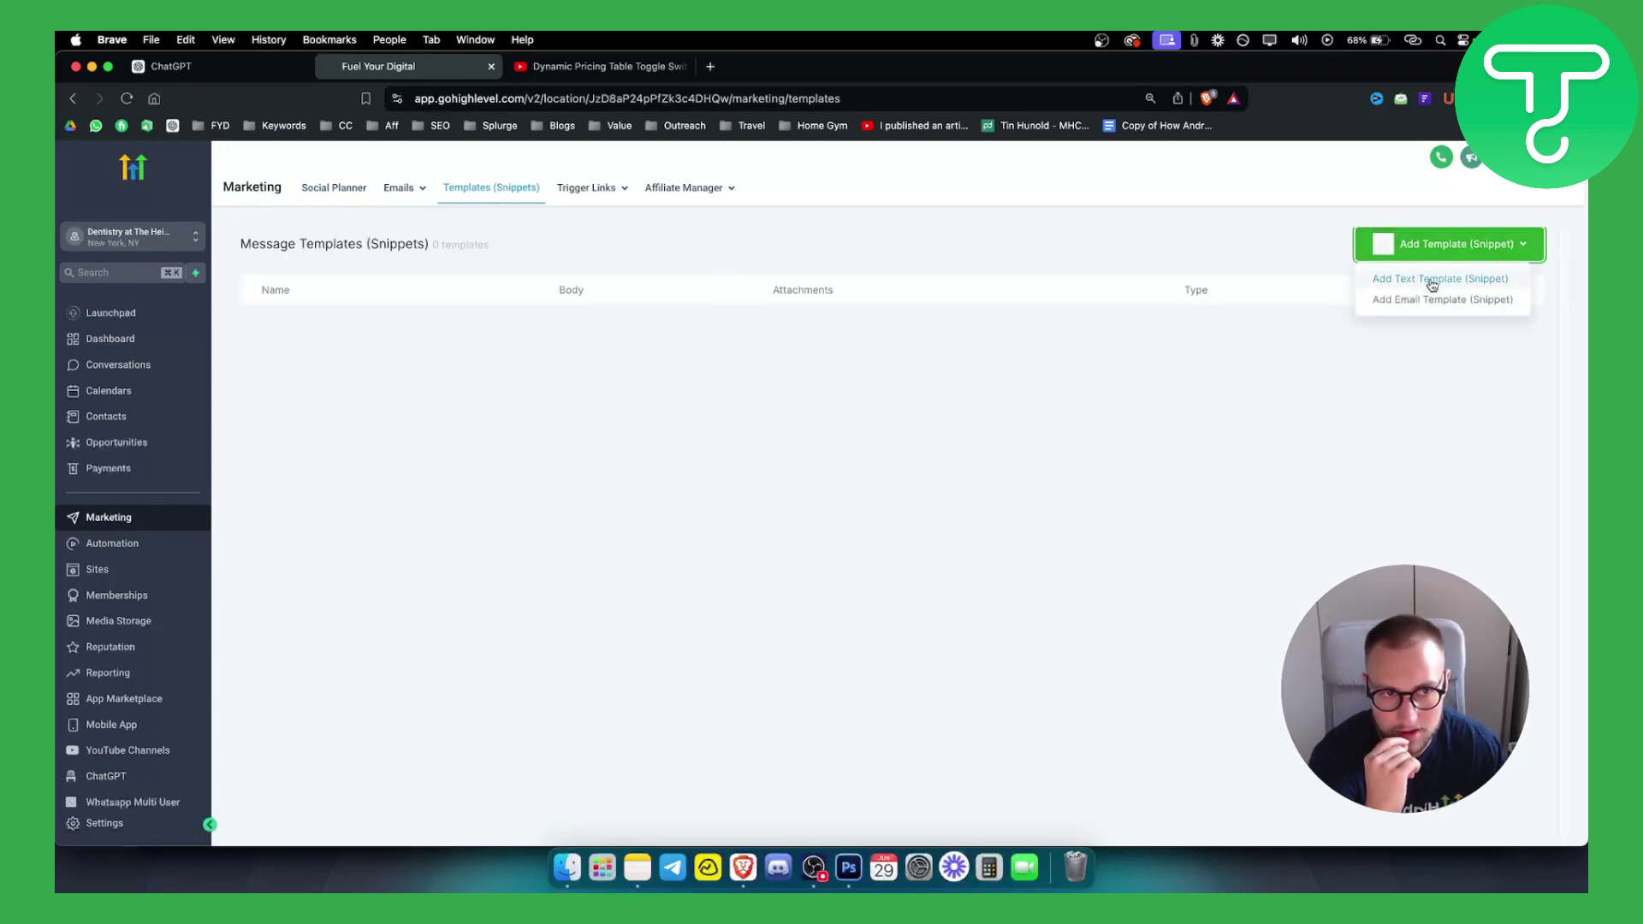
{"action": "left_click", "coordinate": [333, 195]}
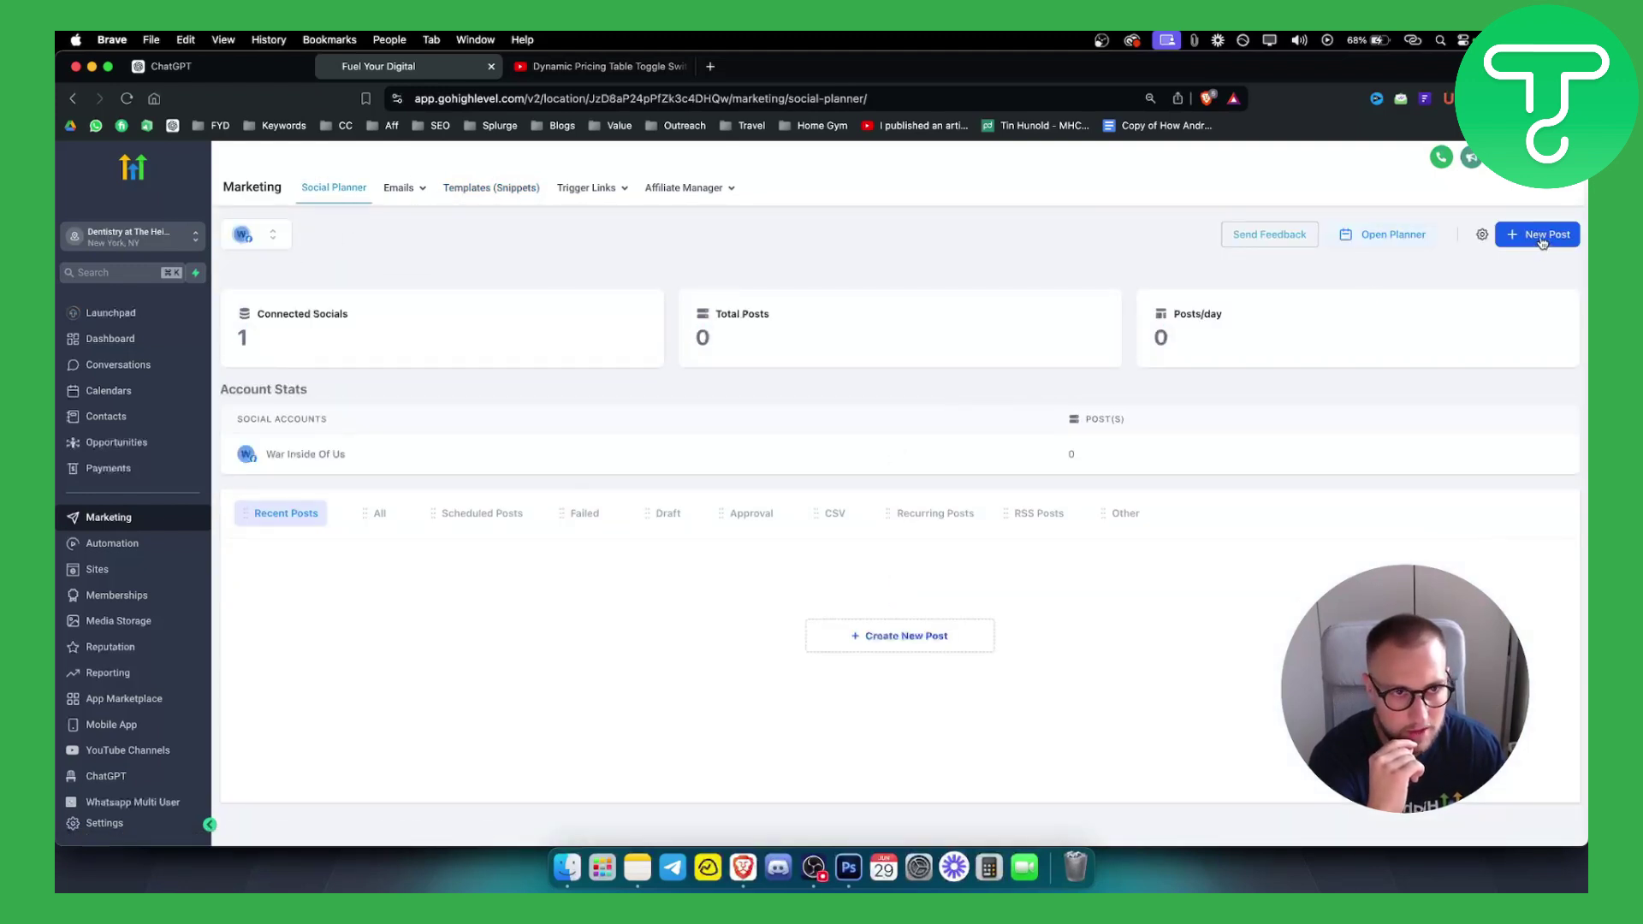
Step: Open the New Post Content AI generator and try its title and description fields
{"action": "left_click", "coordinate": [1542, 243]}
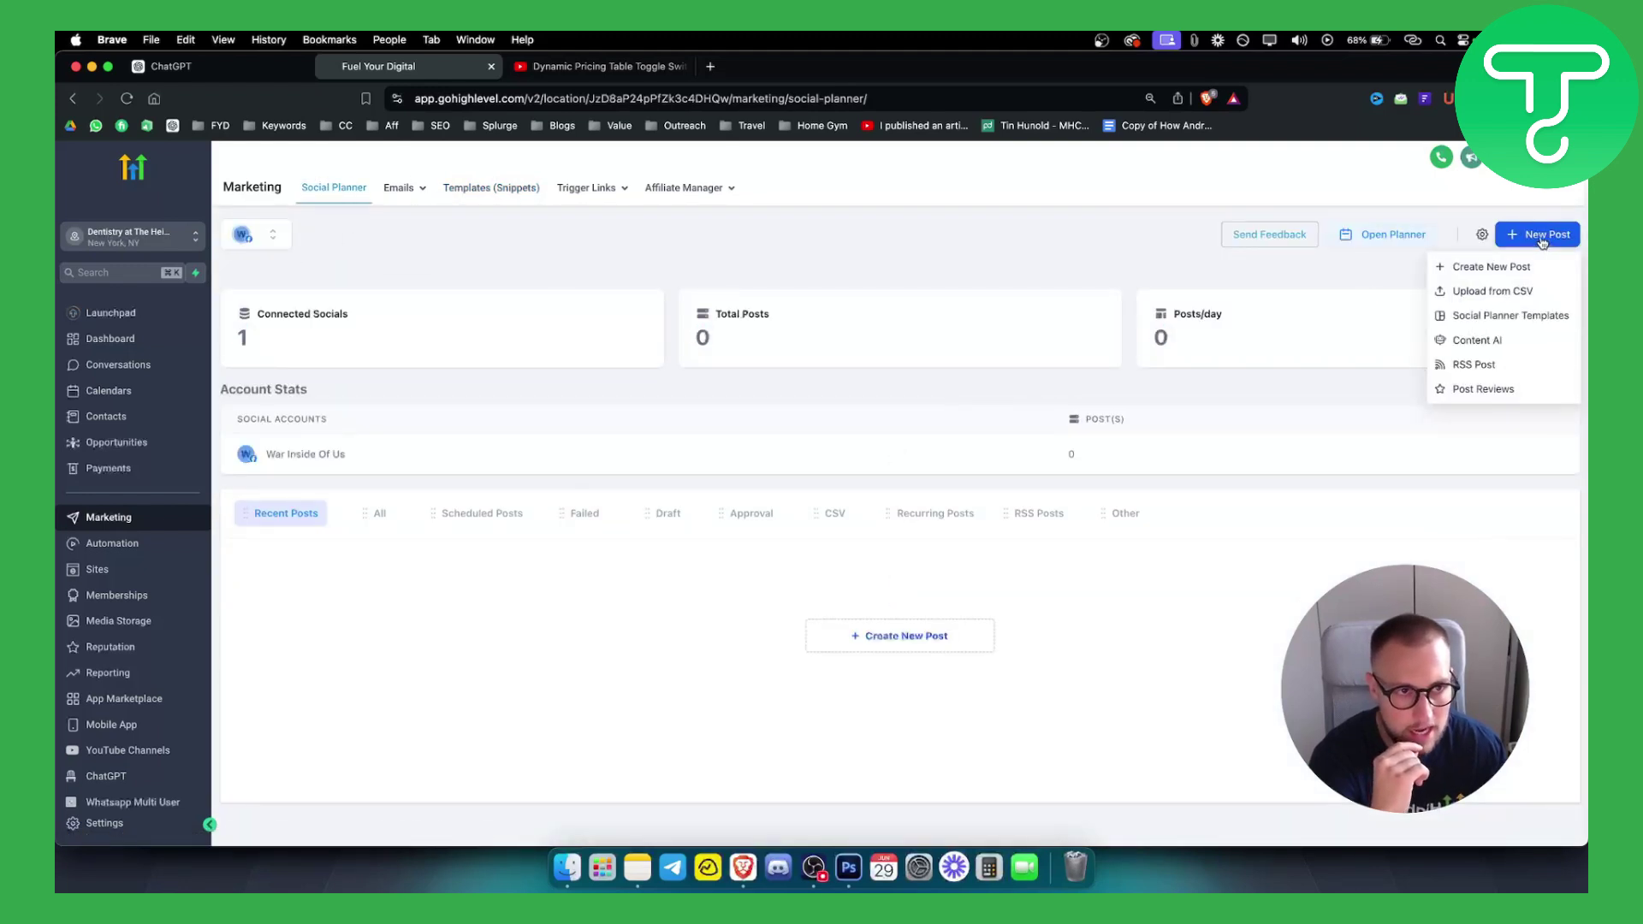
{"action": "left_click", "coordinate": [1474, 341]}
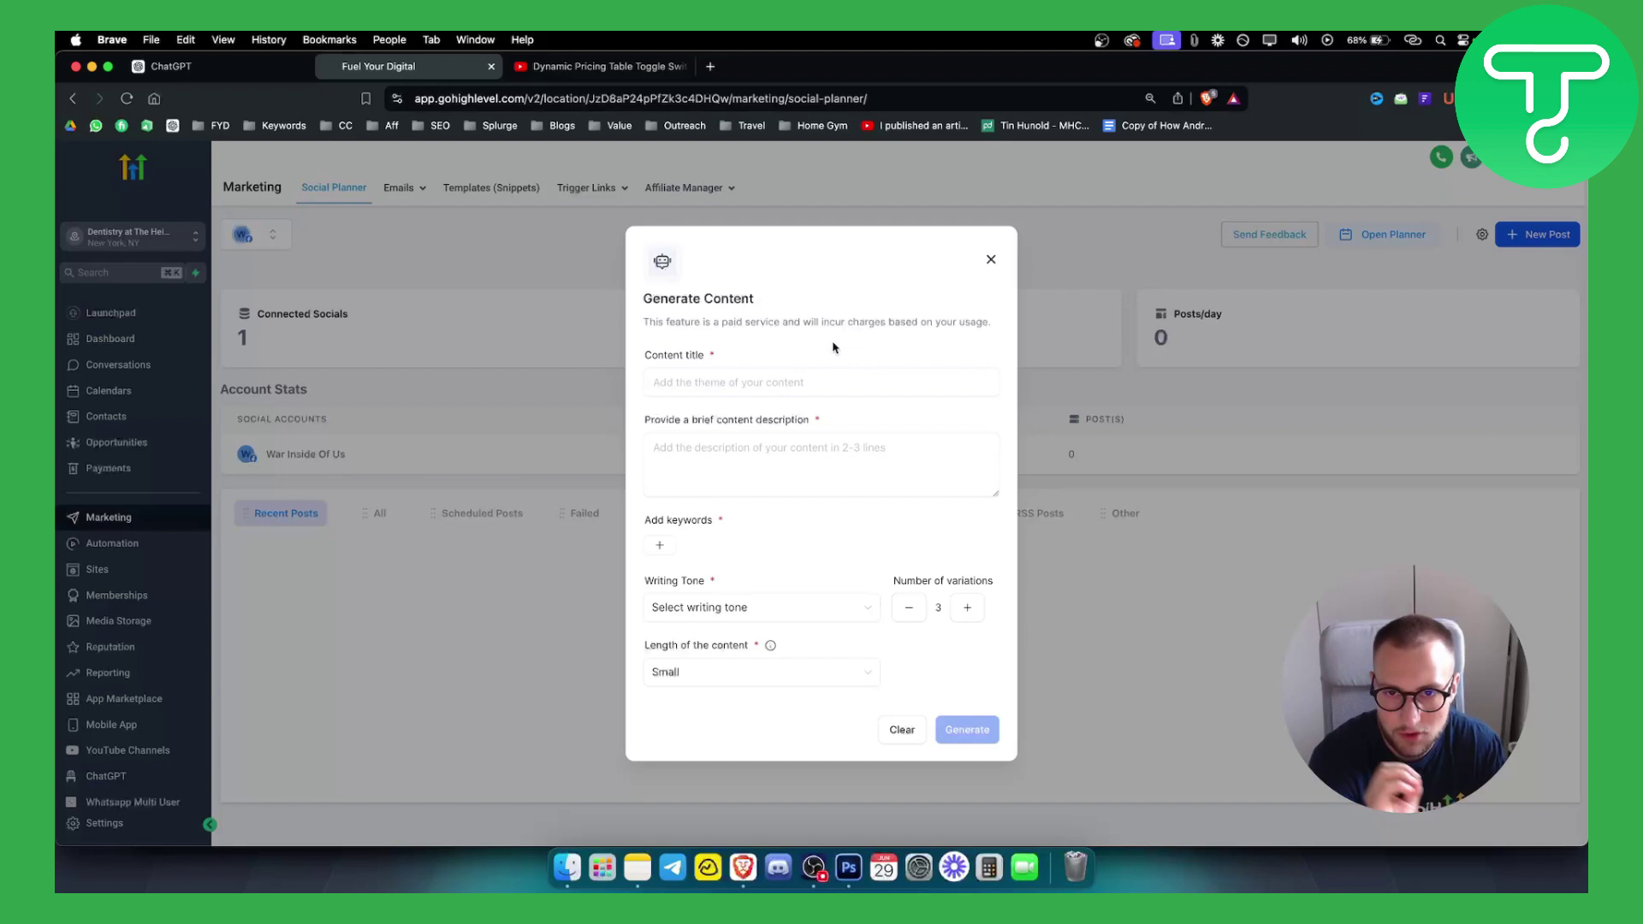
{"action": "left_click", "coordinate": [770, 376]}
{"action": "left_click", "coordinate": [736, 461]}
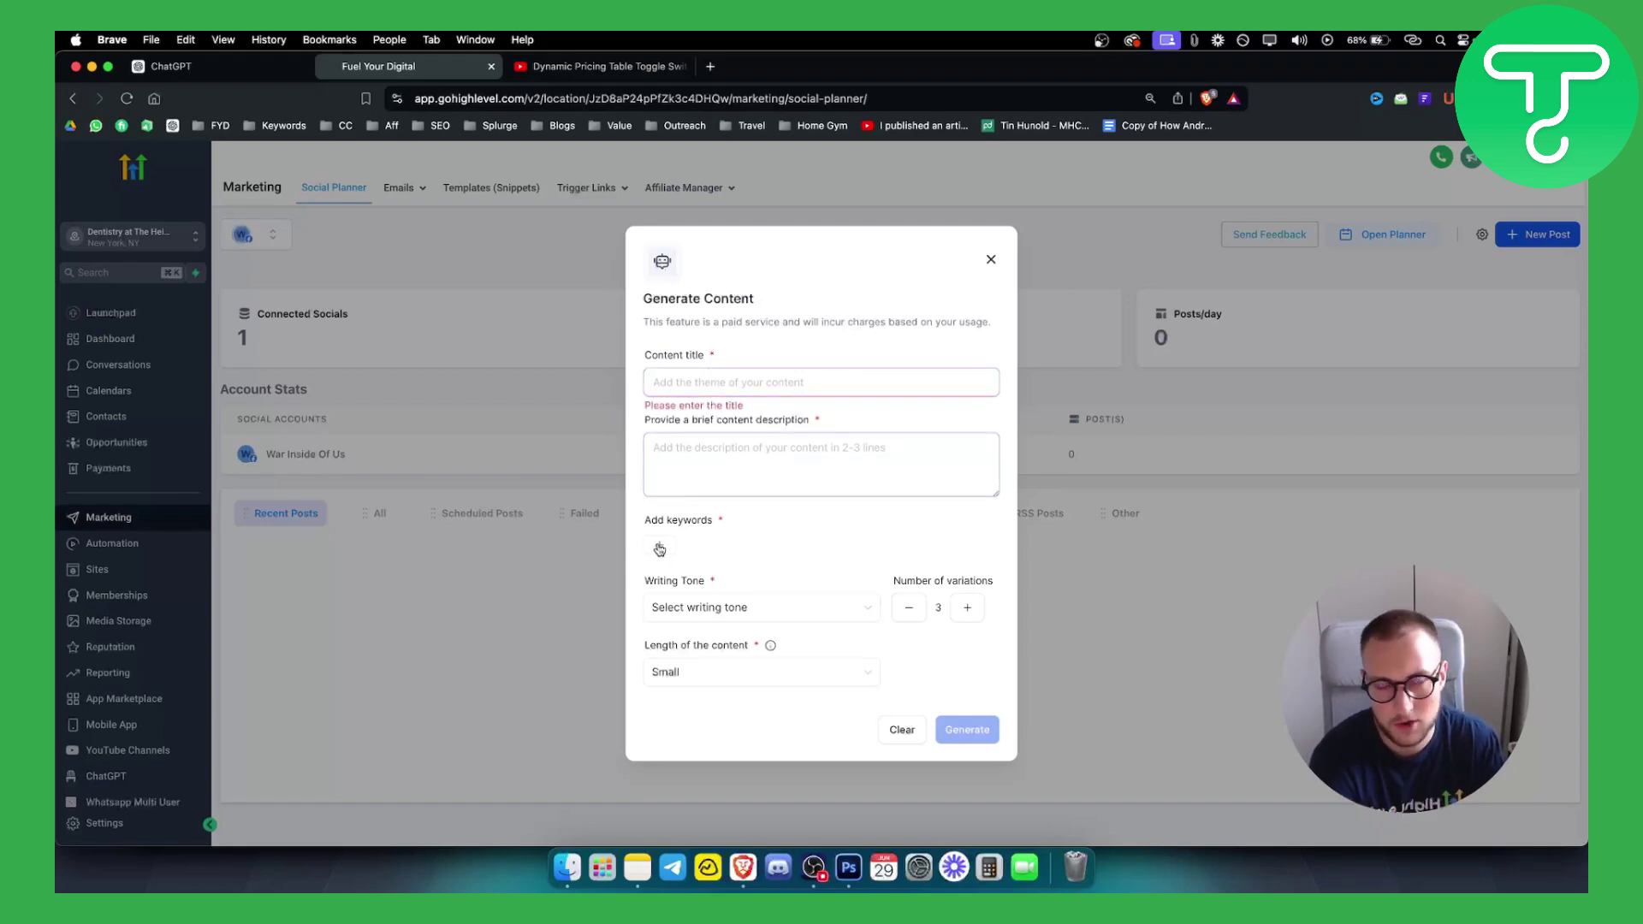
Step: Look at the writing tone options, close Generate Content, and reopen the New Post menu
{"action": "left_click", "coordinate": [706, 609]}
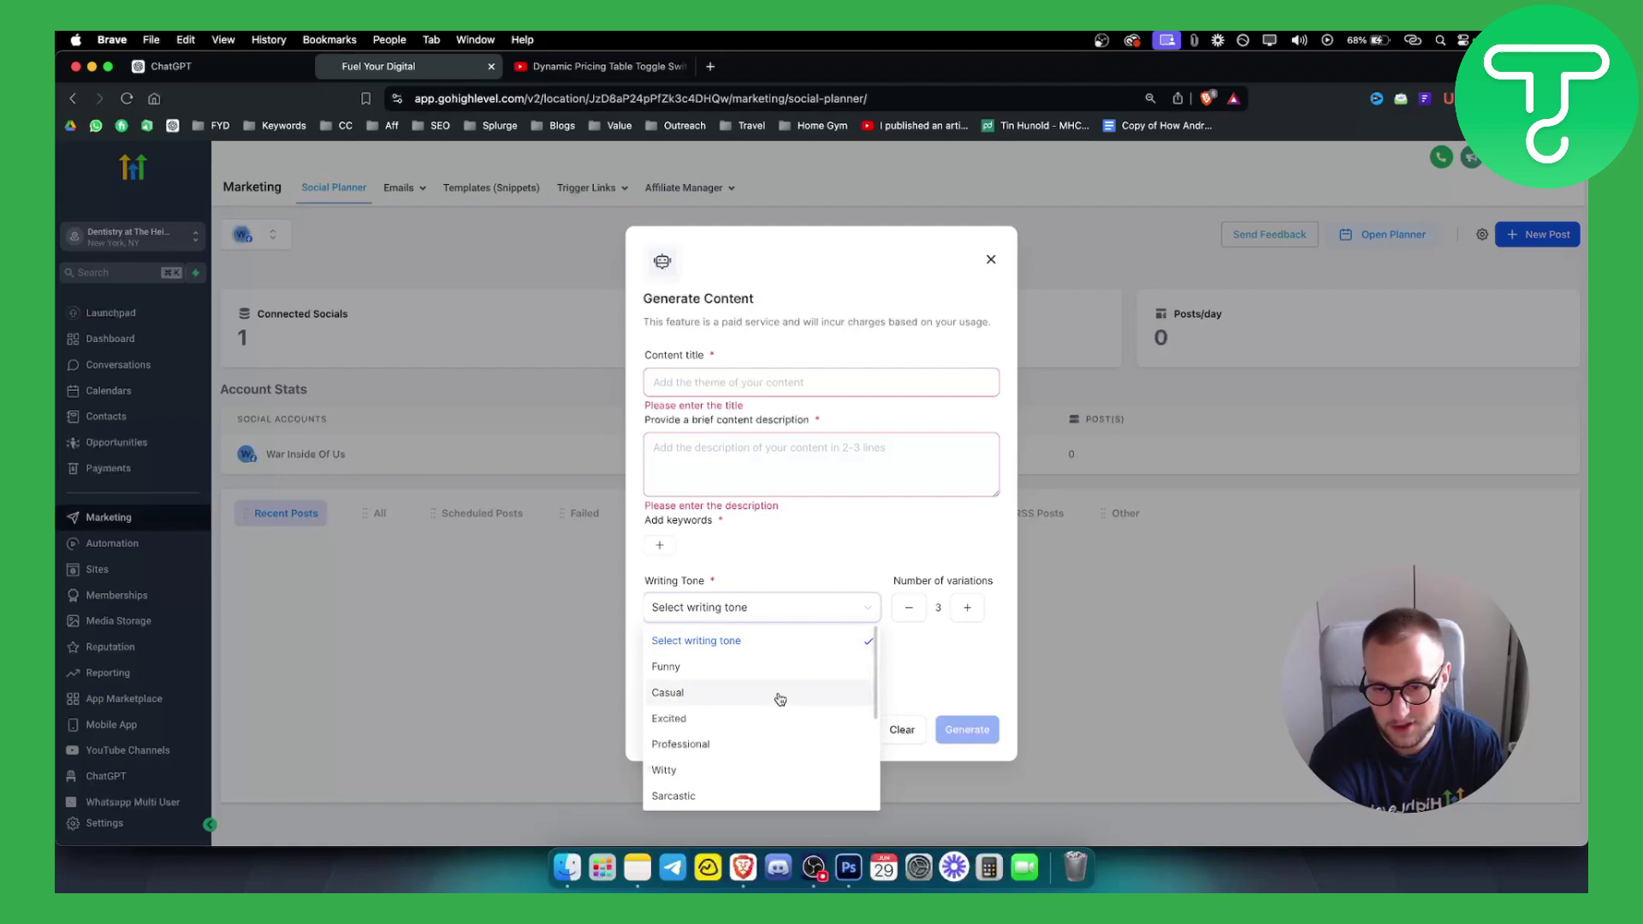
{"action": "left_click", "coordinate": [948, 663]}
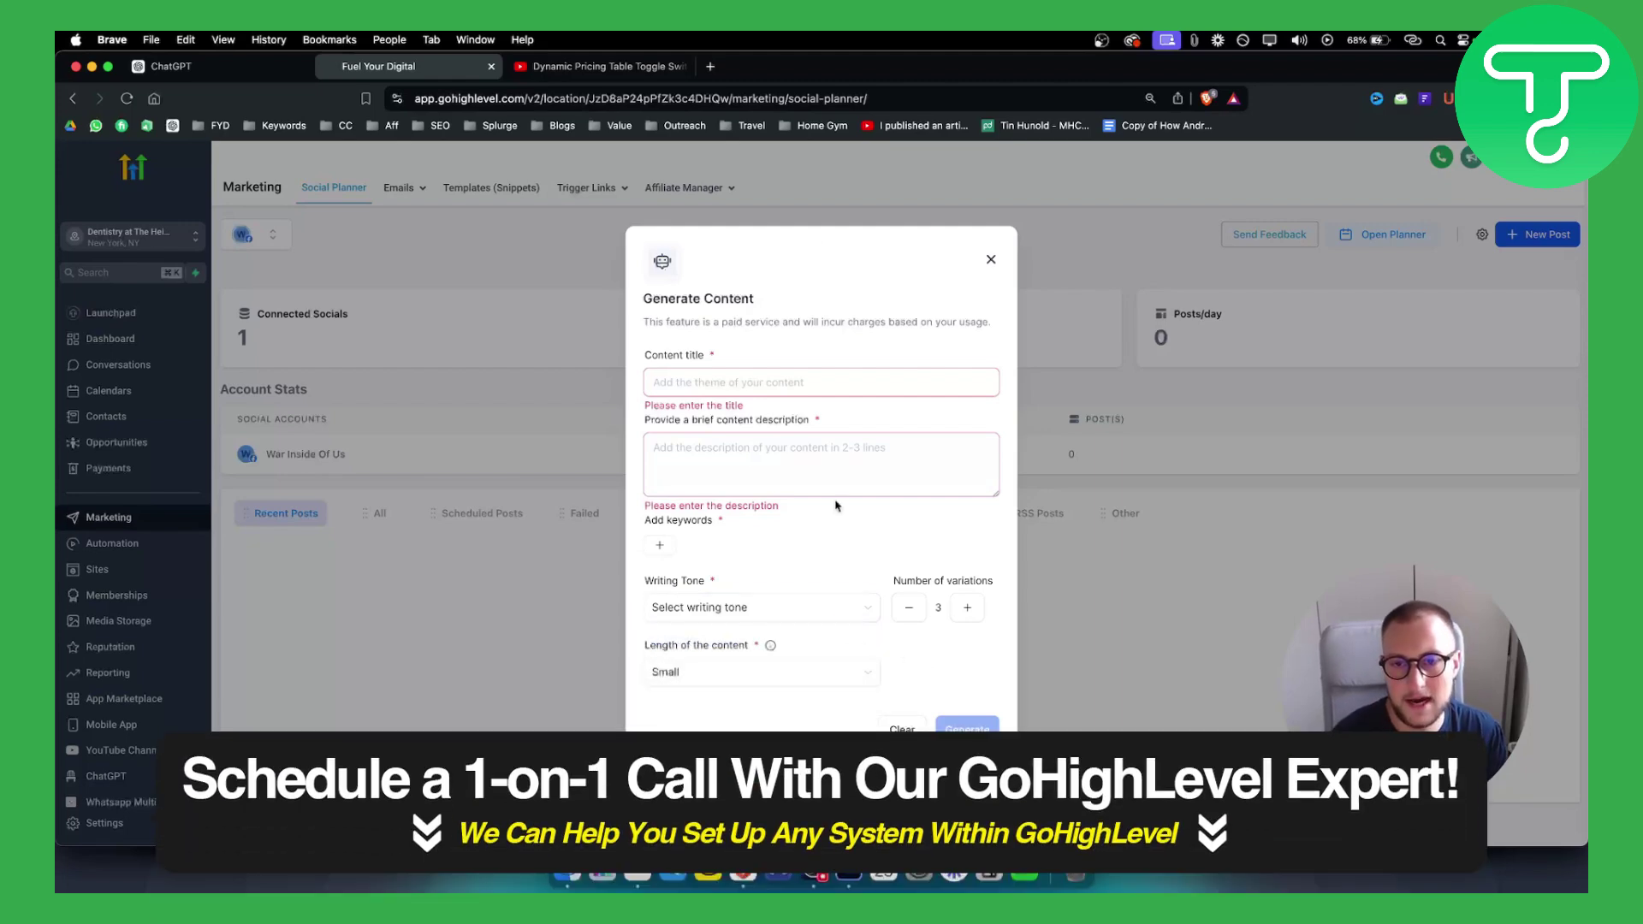
{"action": "left_click", "coordinate": [991, 261]}
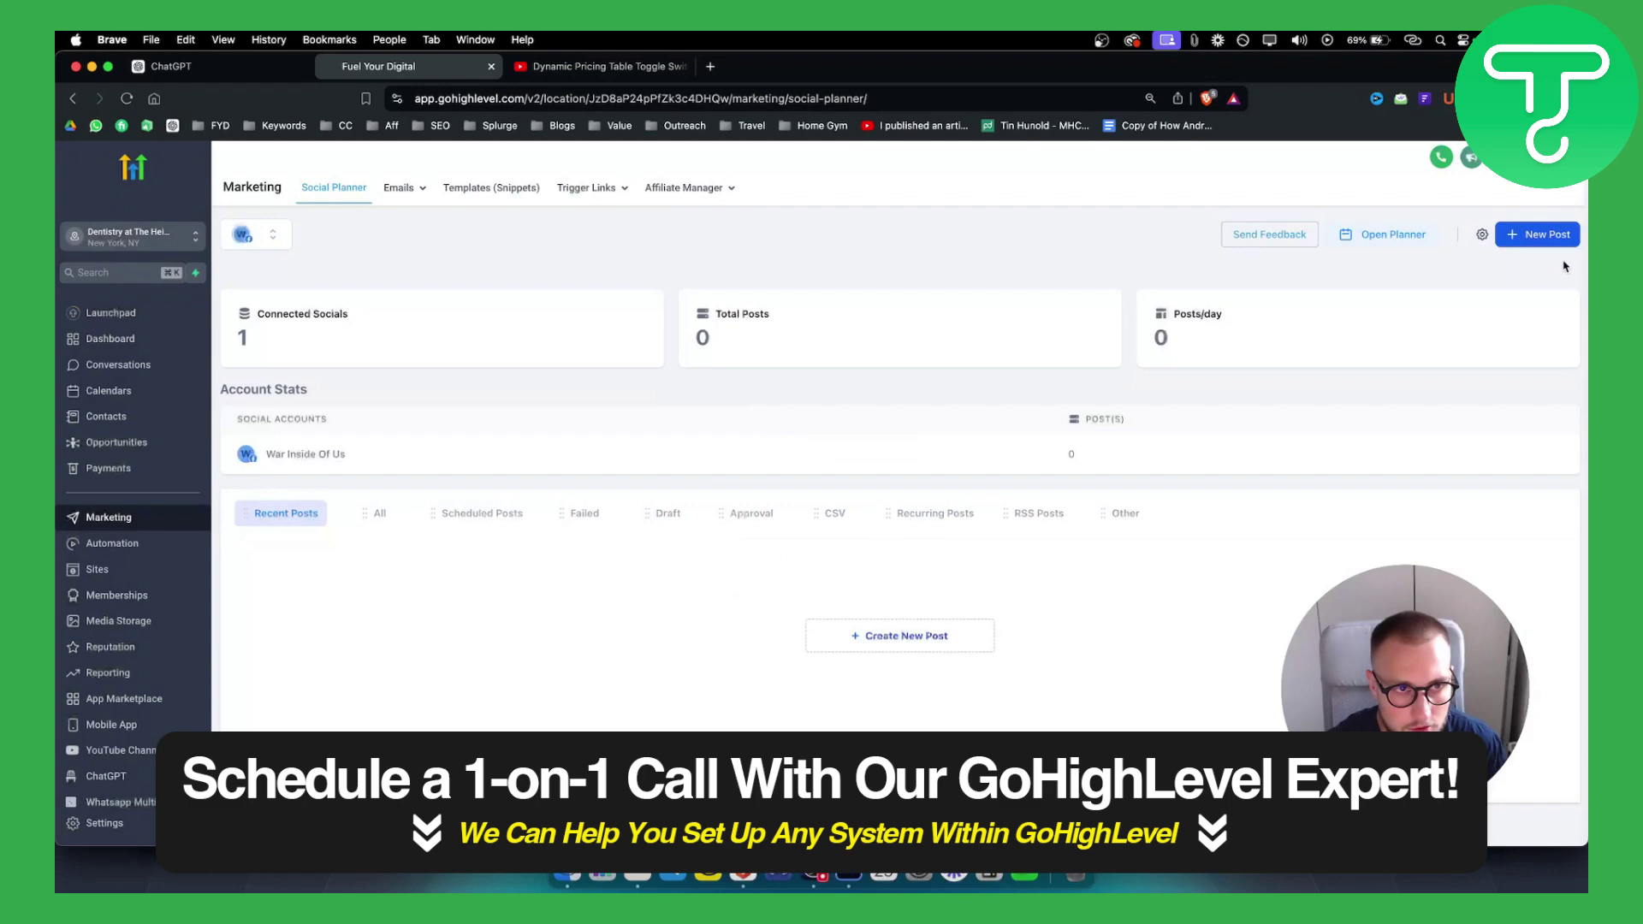
{"action": "left_click", "coordinate": [1562, 239]}
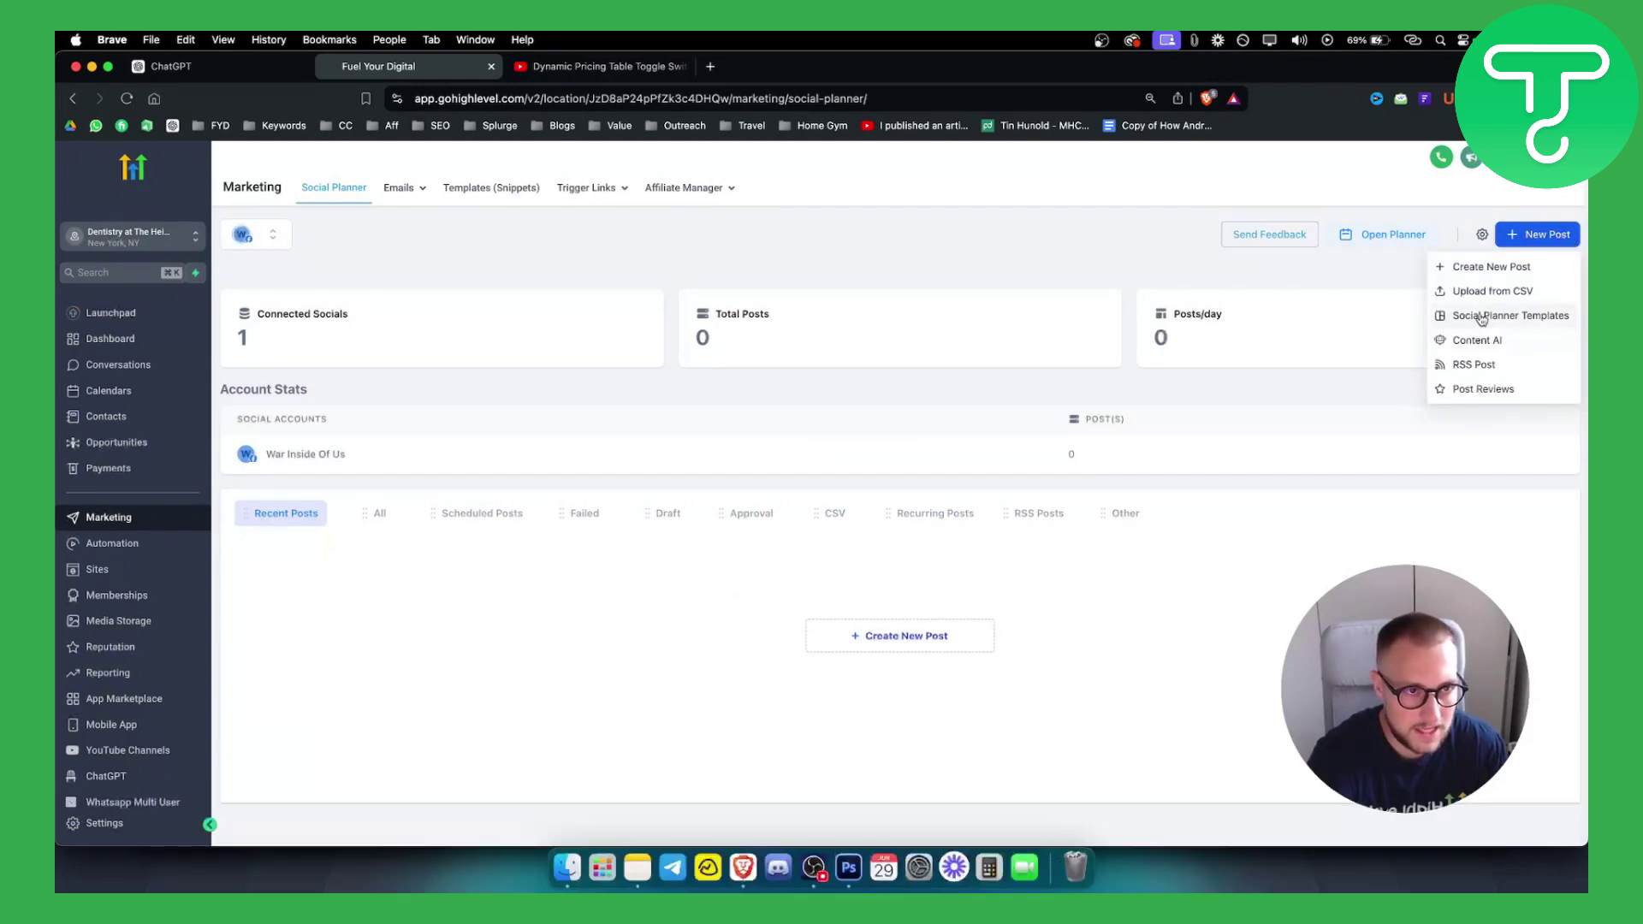
Step: Import the Digital Marketing 1080 × 1920 template's 25 posts from the template library
{"action": "left_click", "coordinate": [1481, 316]}
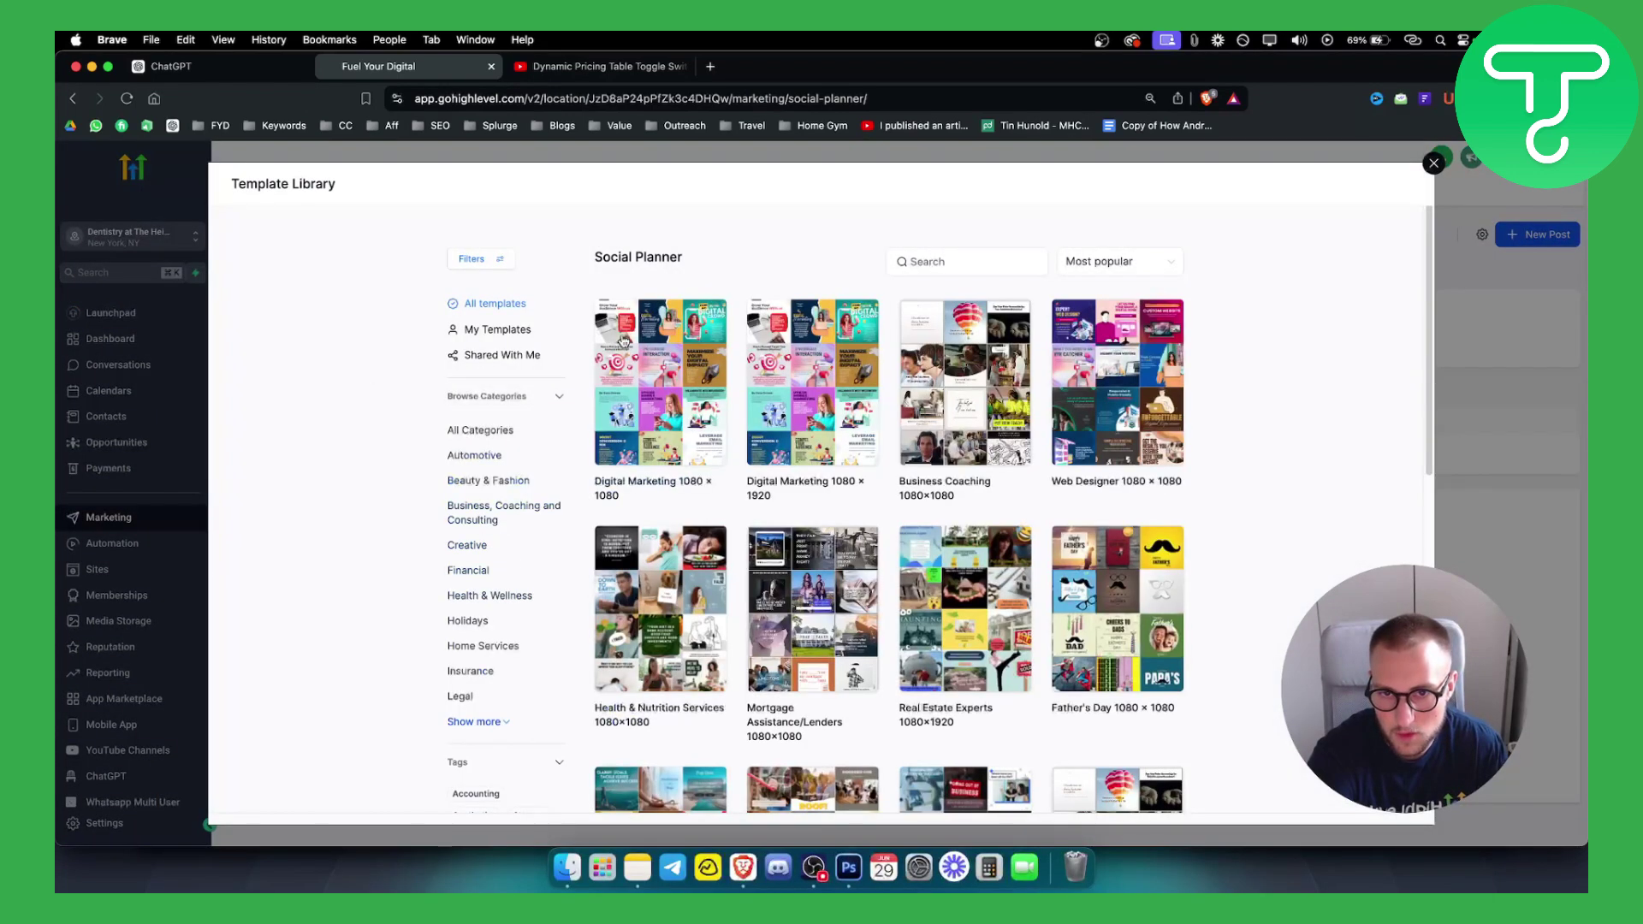
{"action": "left_click", "coordinate": [795, 378]}
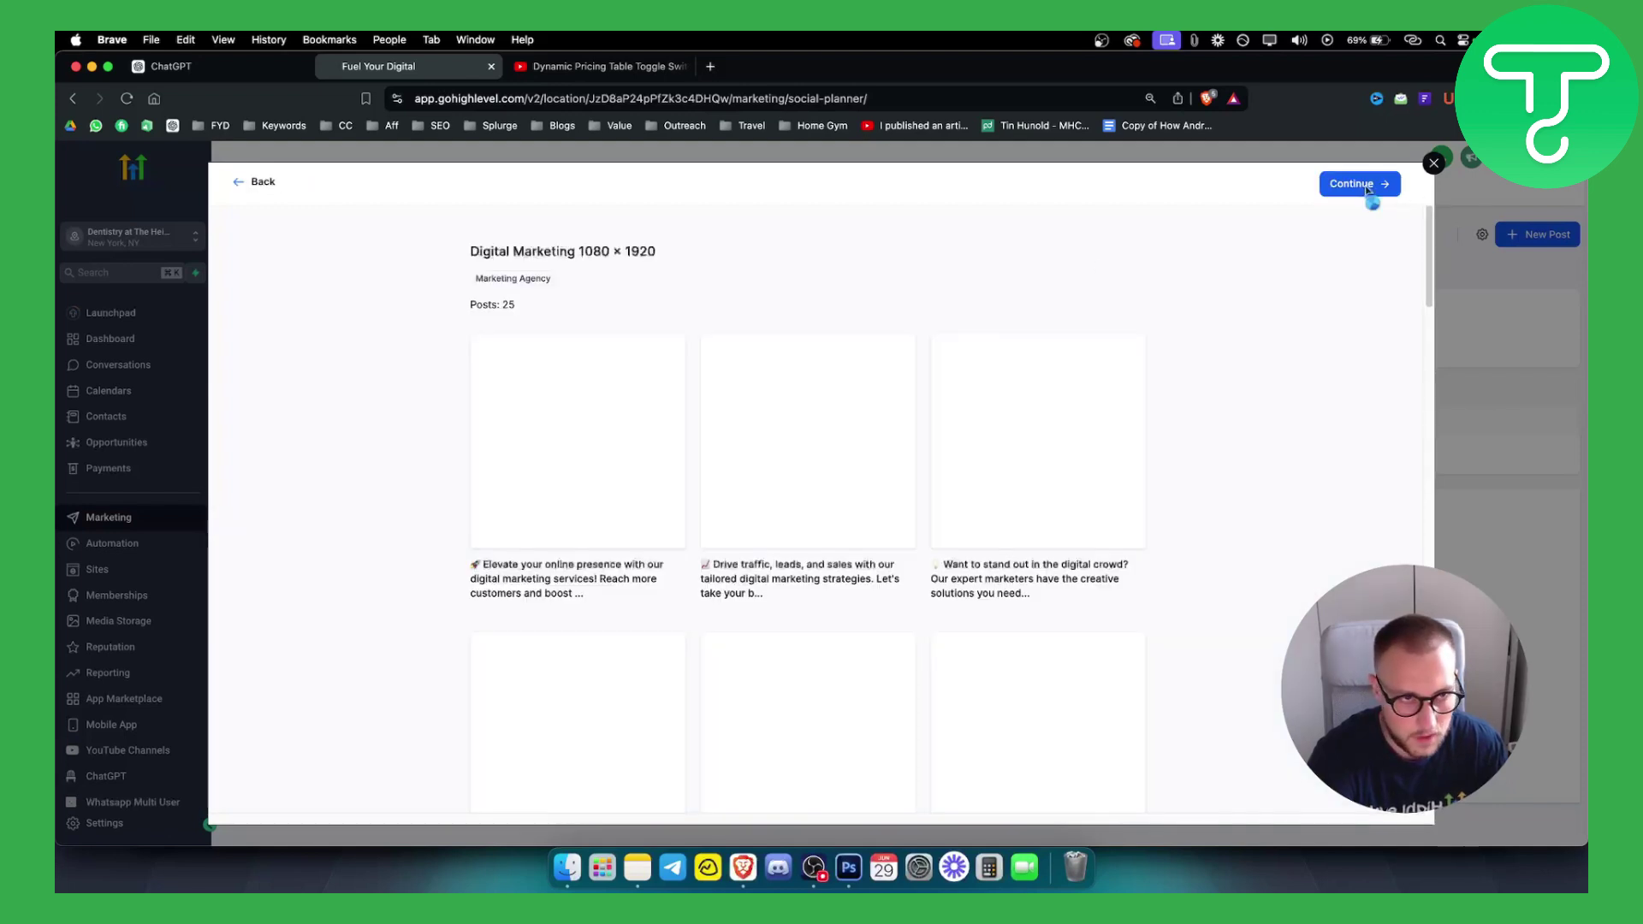
{"action": "left_click", "coordinate": [1366, 188]}
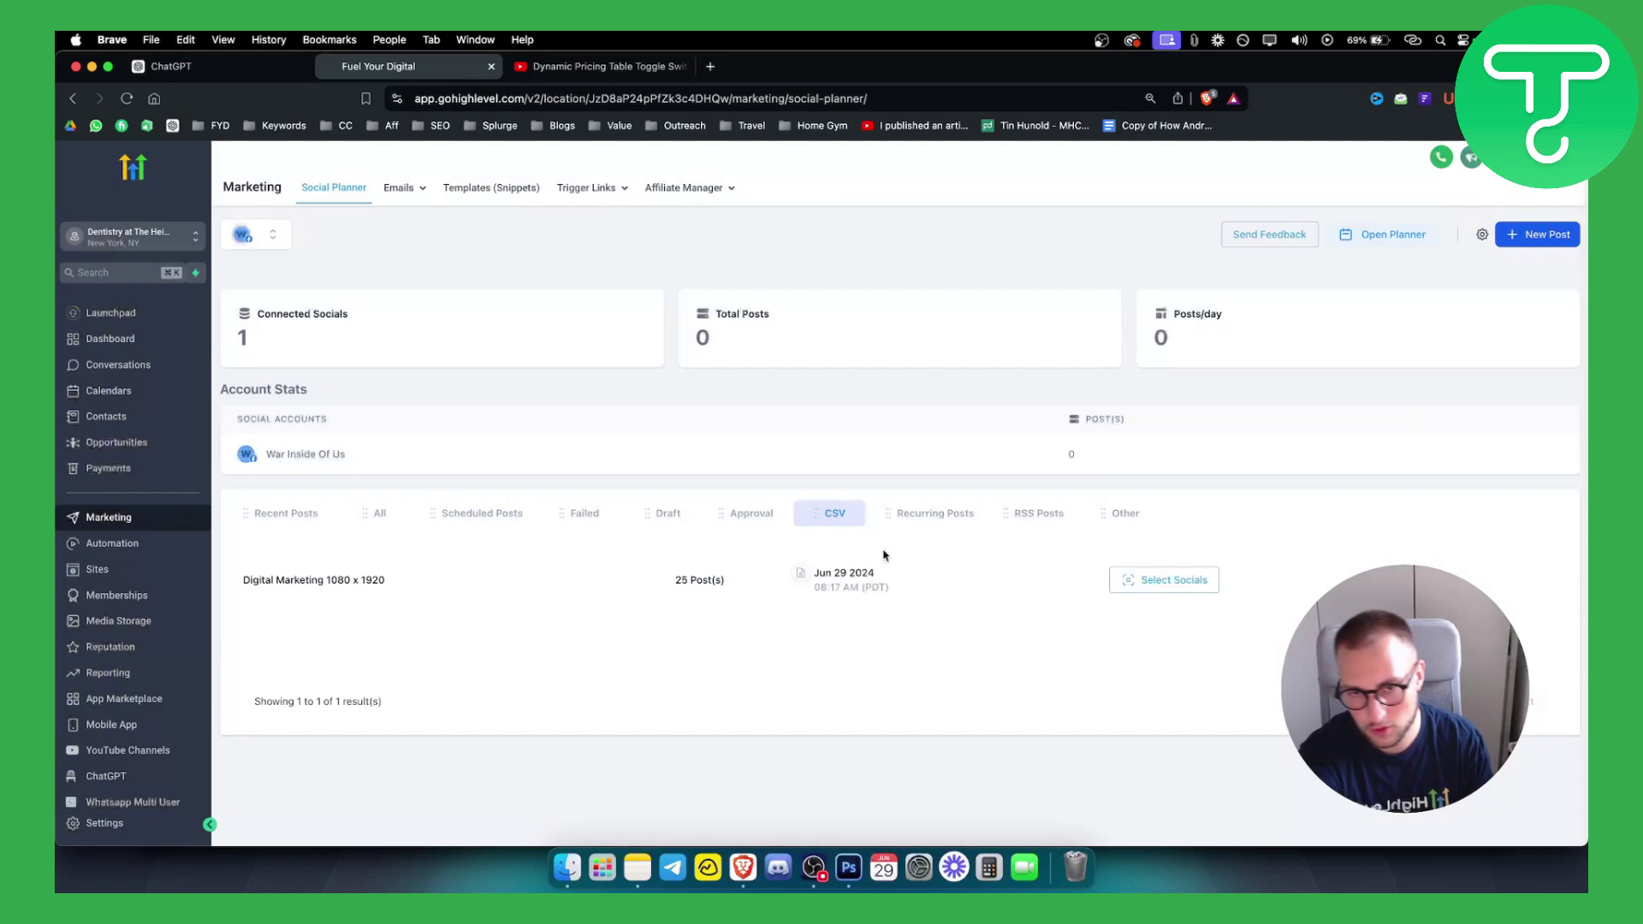
Step: Open scheduling for the imported posts, cancel it, and check the template row's actions
{"action": "left_click", "coordinate": [1144, 586]}
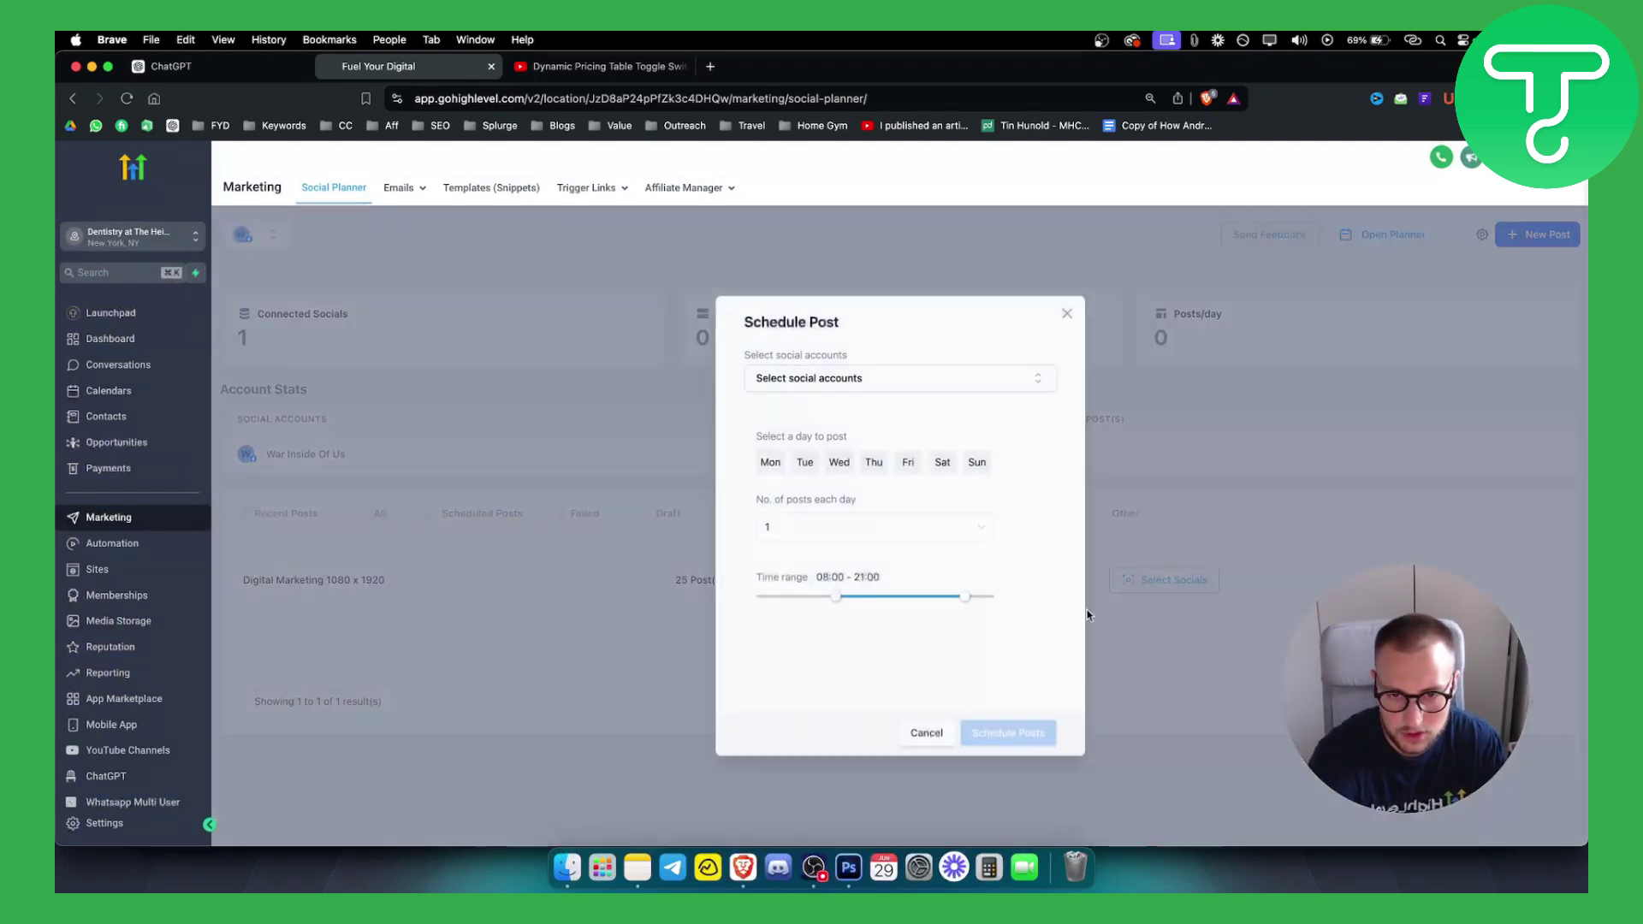
{"action": "left_click", "coordinate": [865, 384]}
{"action": "left_click", "coordinate": [924, 734]}
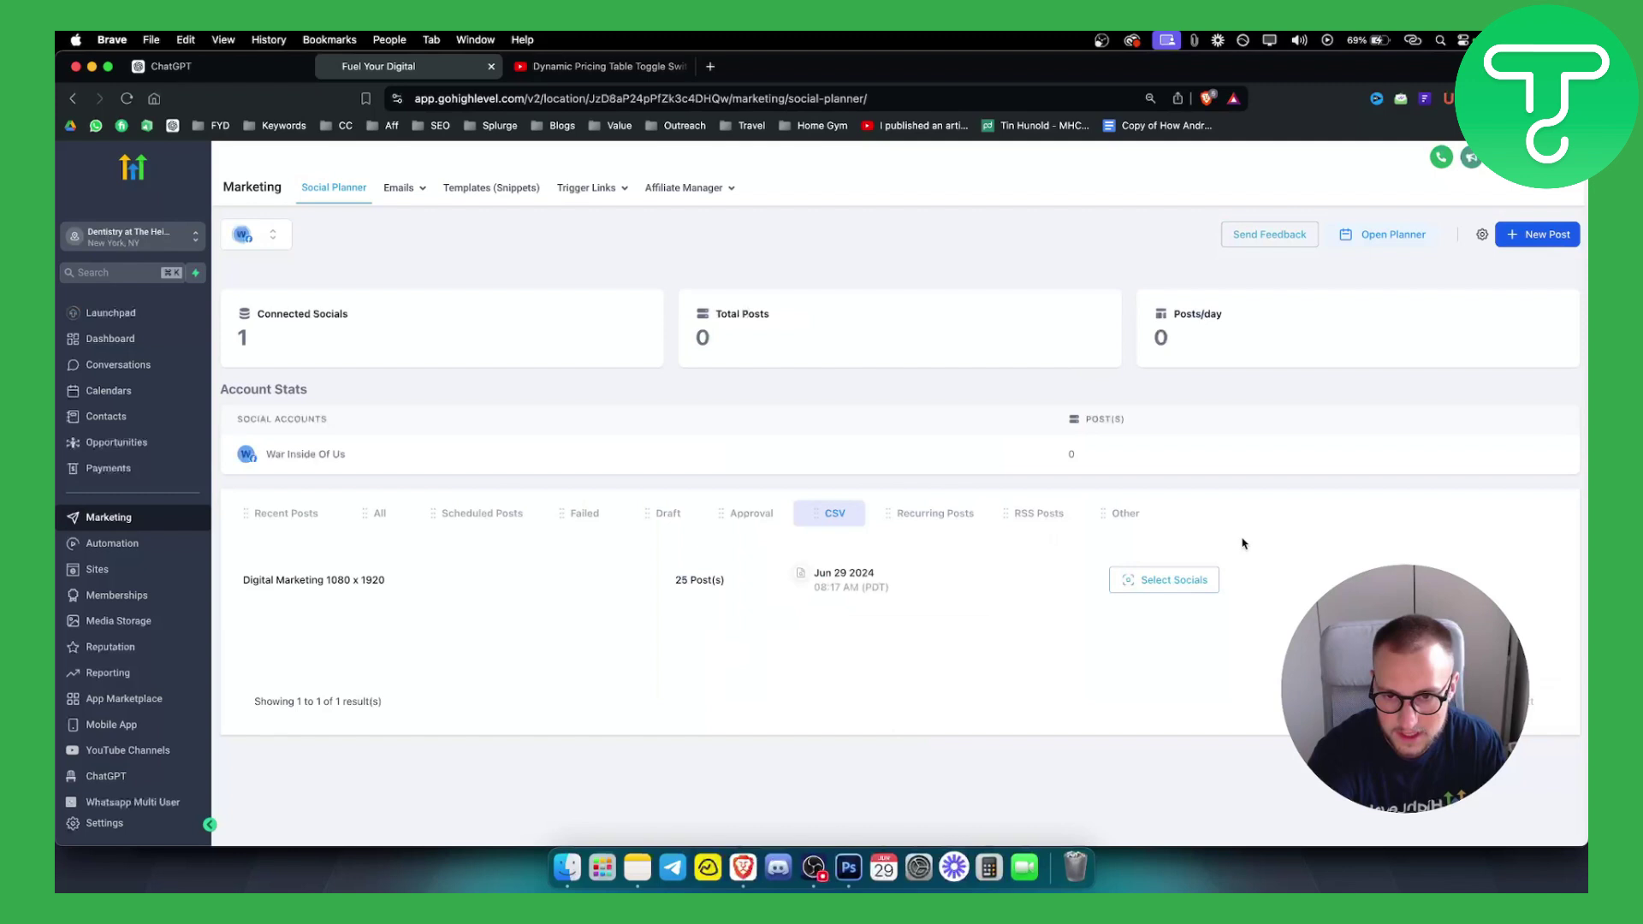
{"action": "left_click", "coordinate": [1493, 579]}
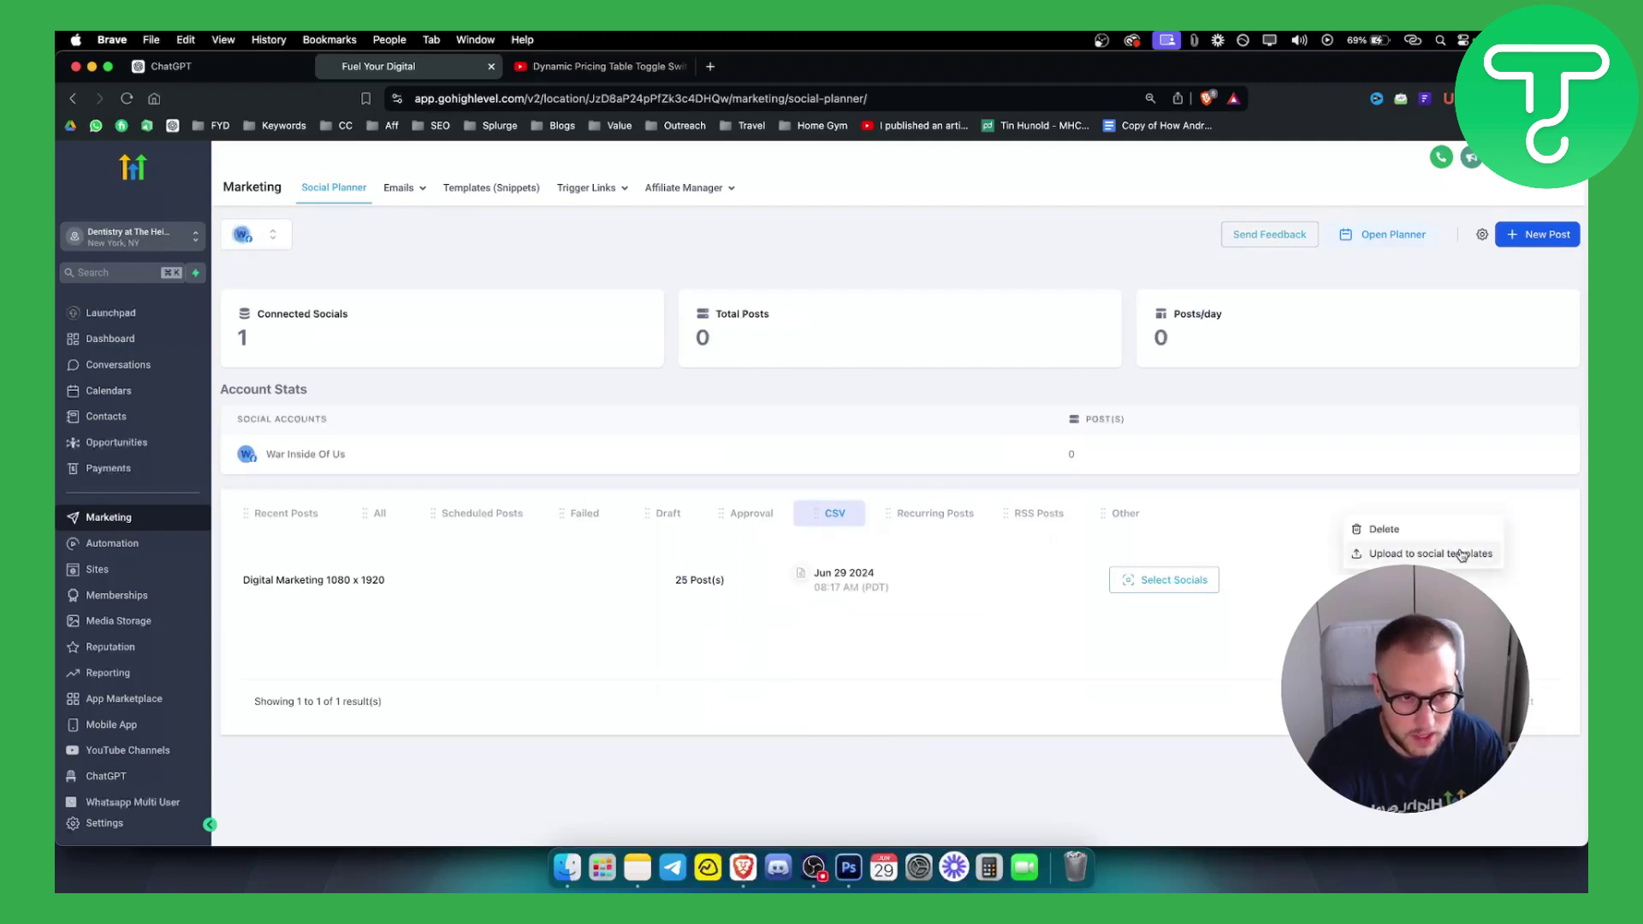
{"action": "left_click", "coordinate": [325, 587]}
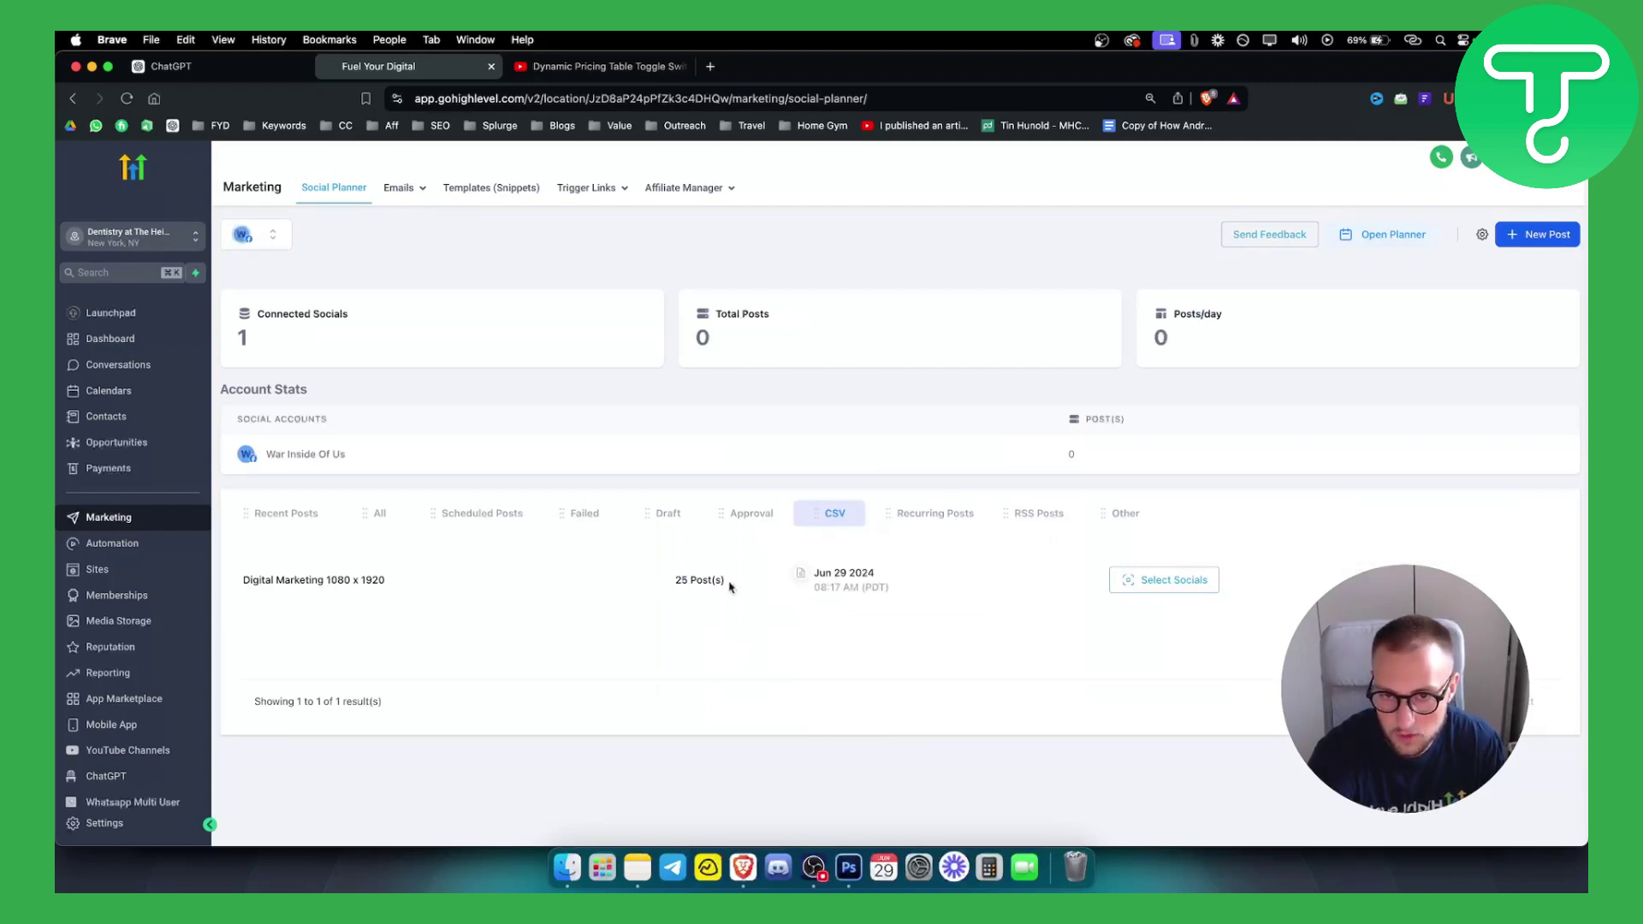
{"action": "left_click", "coordinate": [1491, 579]}
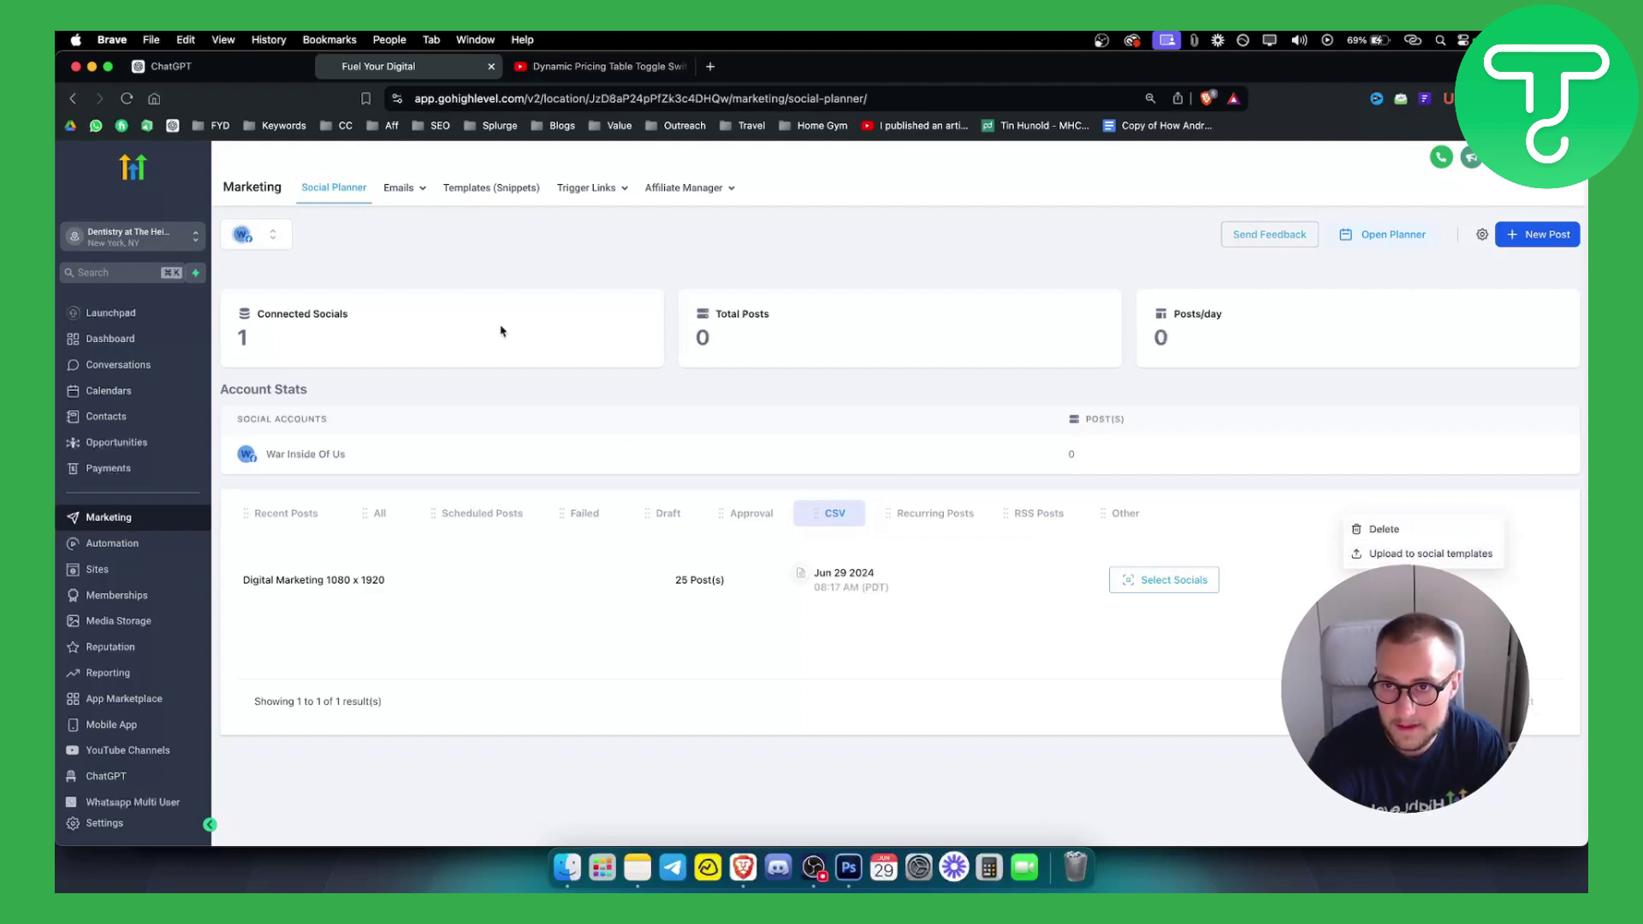
{"action": "left_click", "coordinate": [469, 322]}
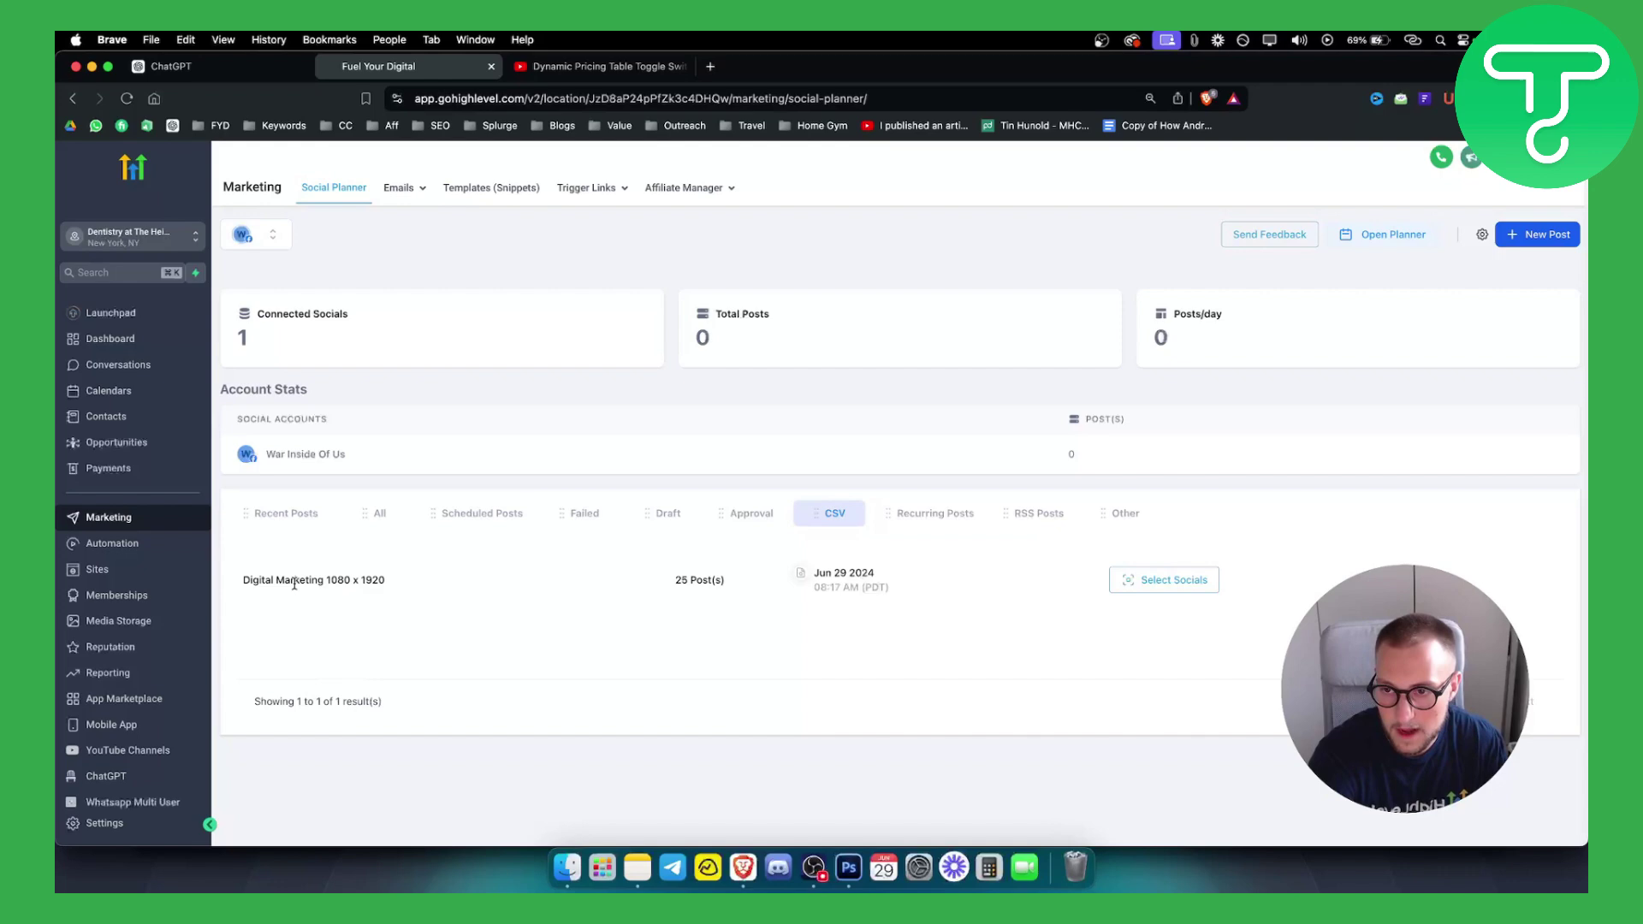
Step: Schedule the posts to the connected account on Wednesdays, 1 per day, 08:00–21:00
{"action": "left_click", "coordinate": [1168, 585]}
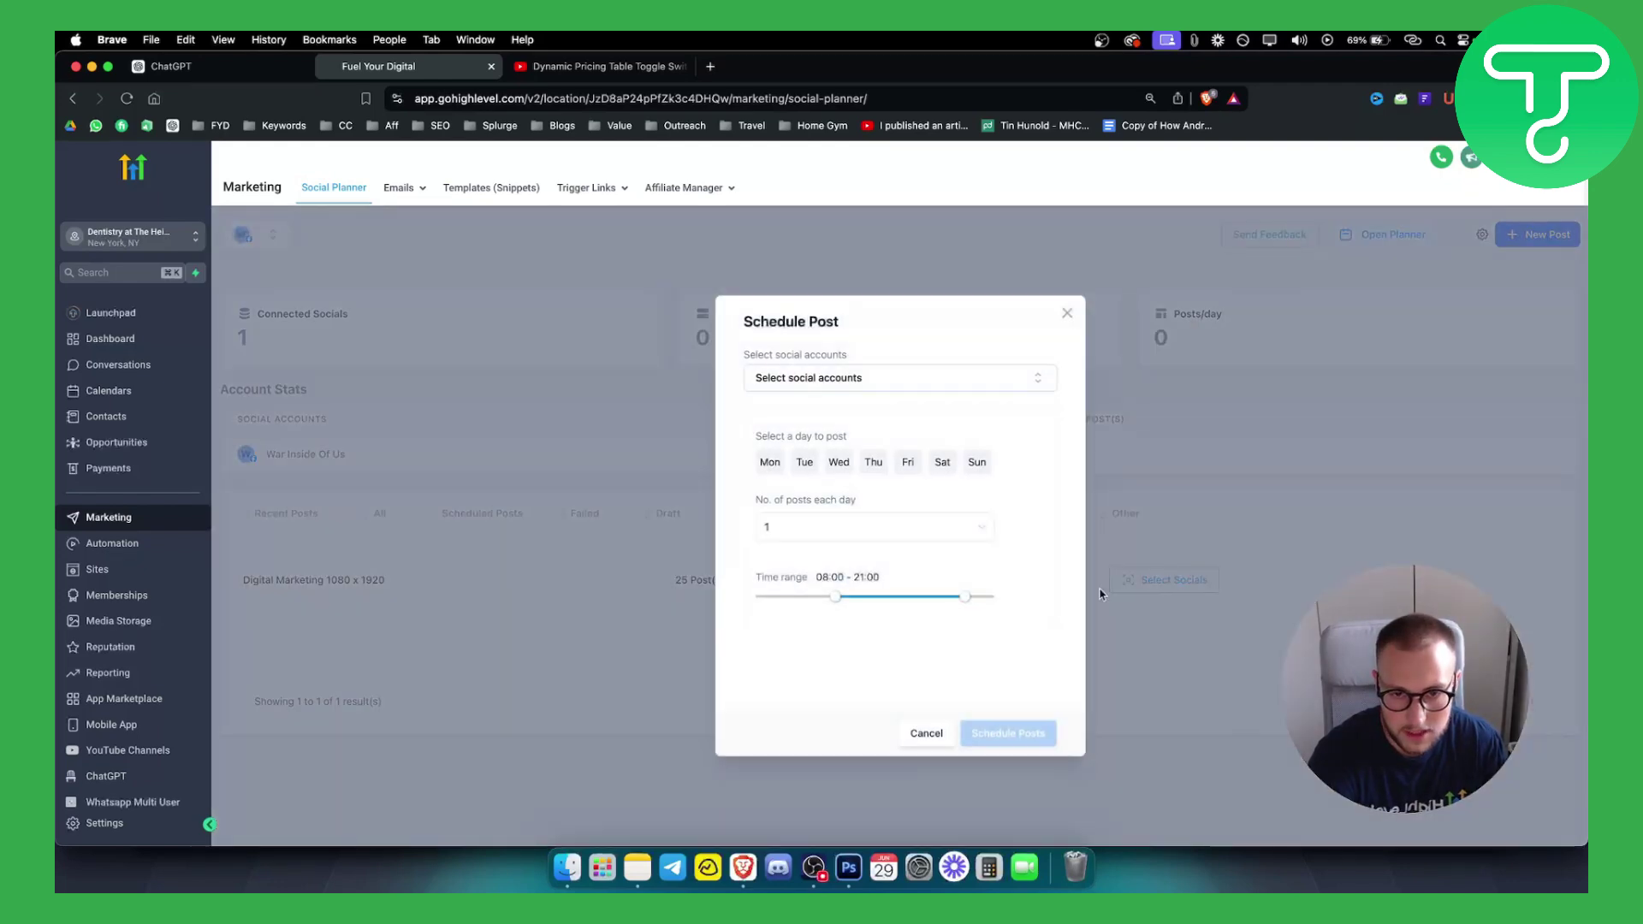
{"action": "left_click", "coordinate": [810, 387]}
{"action": "left_click", "coordinate": [820, 380]}
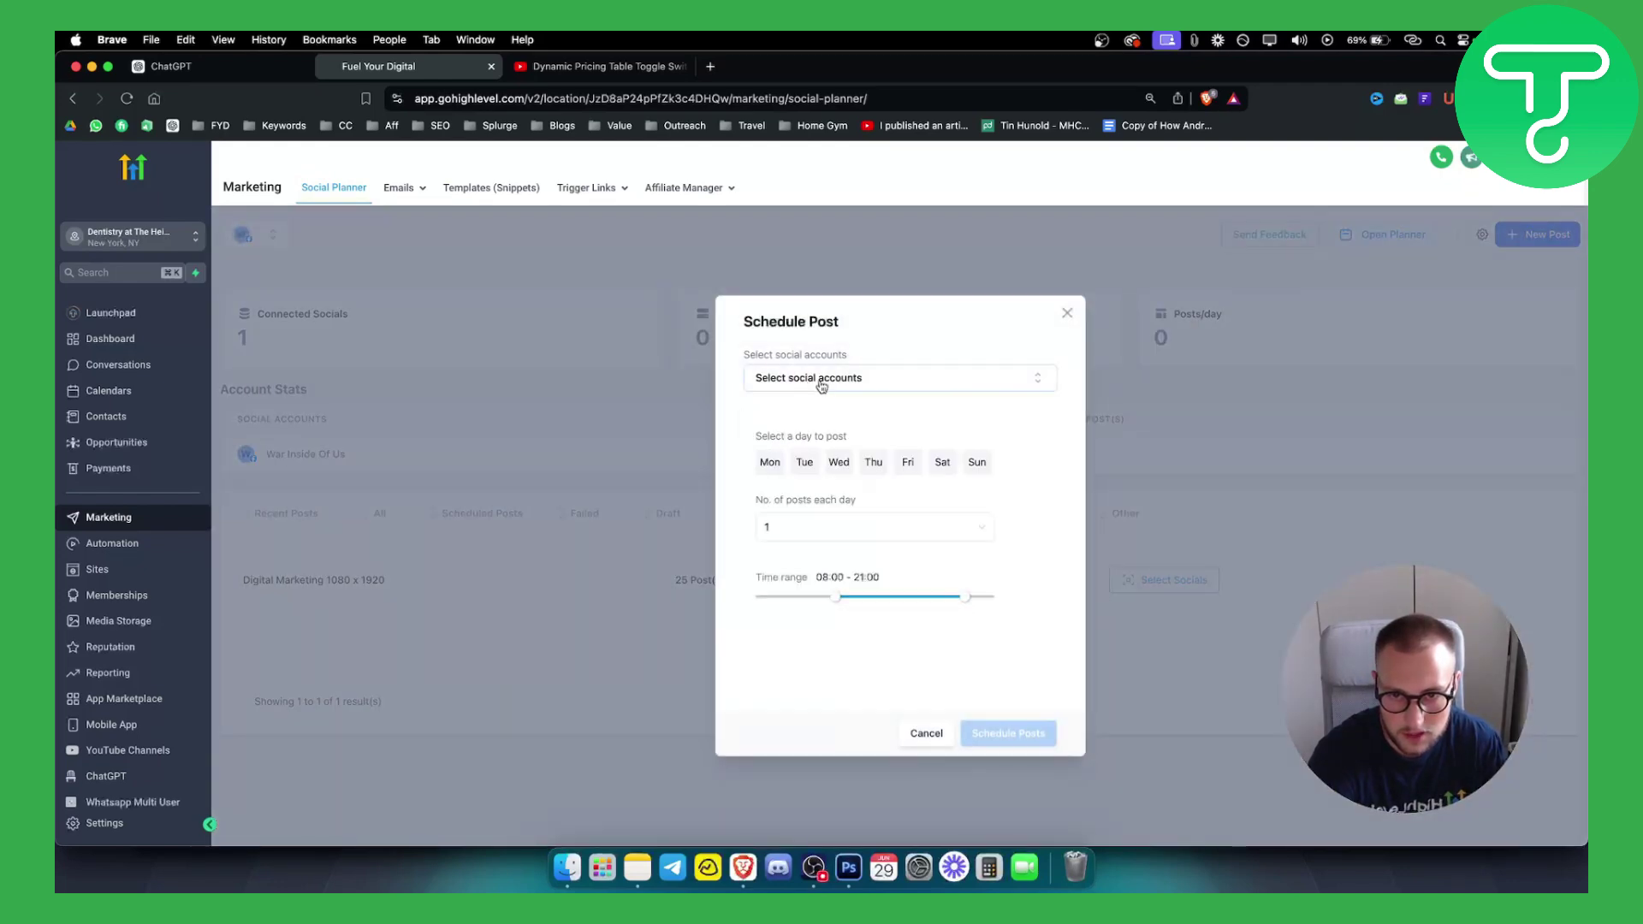
{"action": "left_click", "coordinate": [820, 380]}
{"action": "left_click", "coordinate": [768, 579]}
{"action": "left_click", "coordinate": [866, 674]}
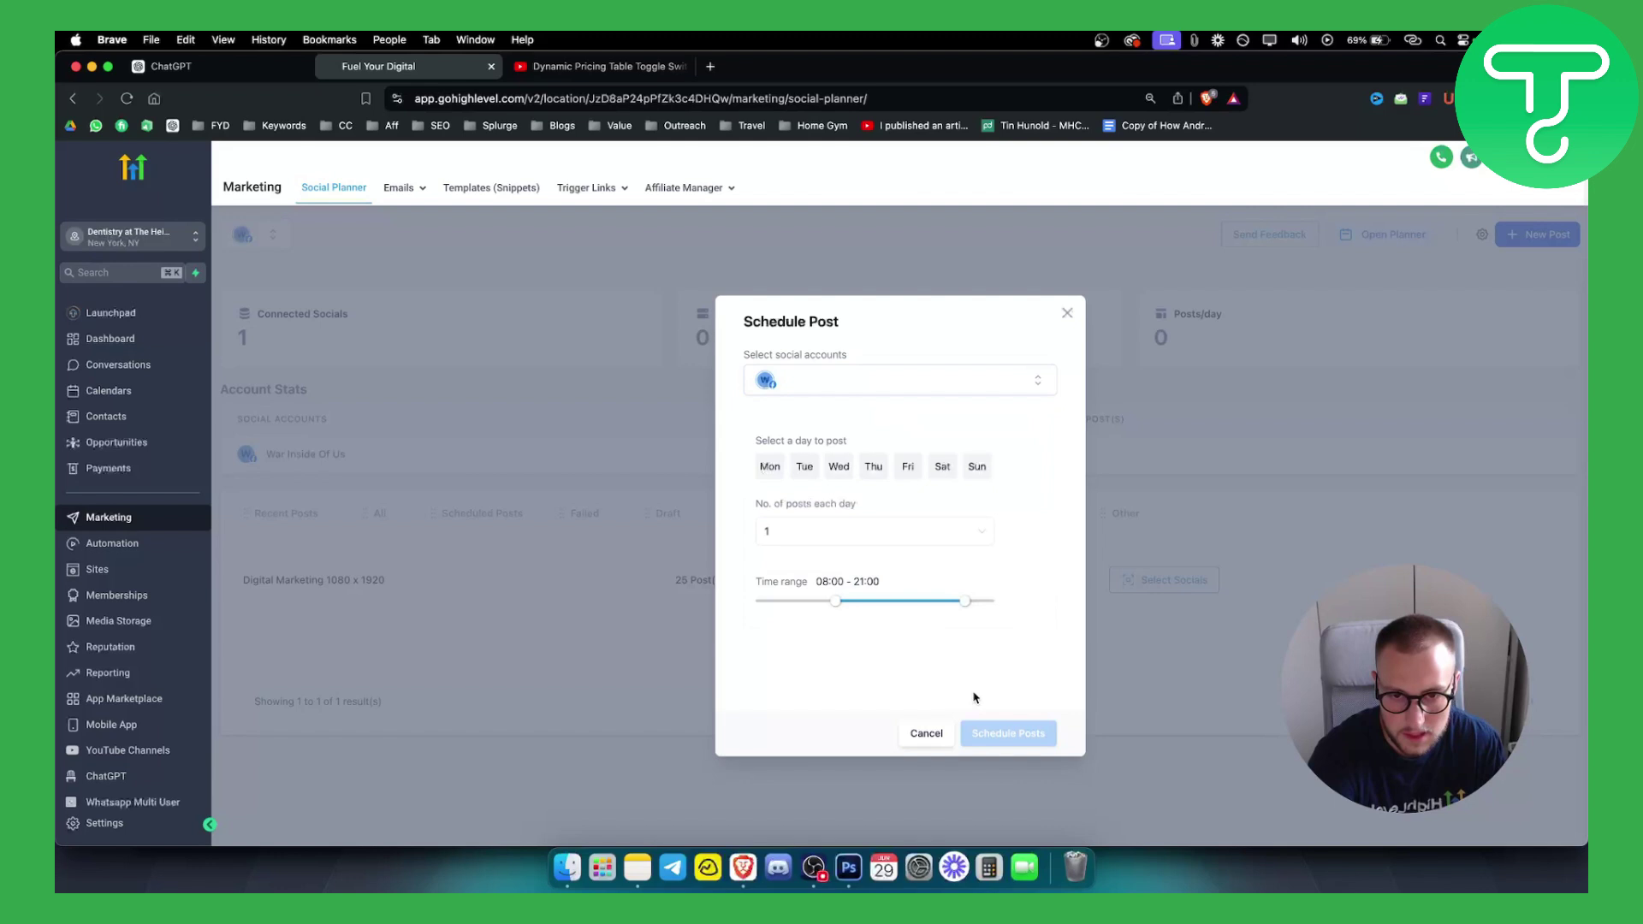
{"action": "left_click", "coordinate": [843, 469]}
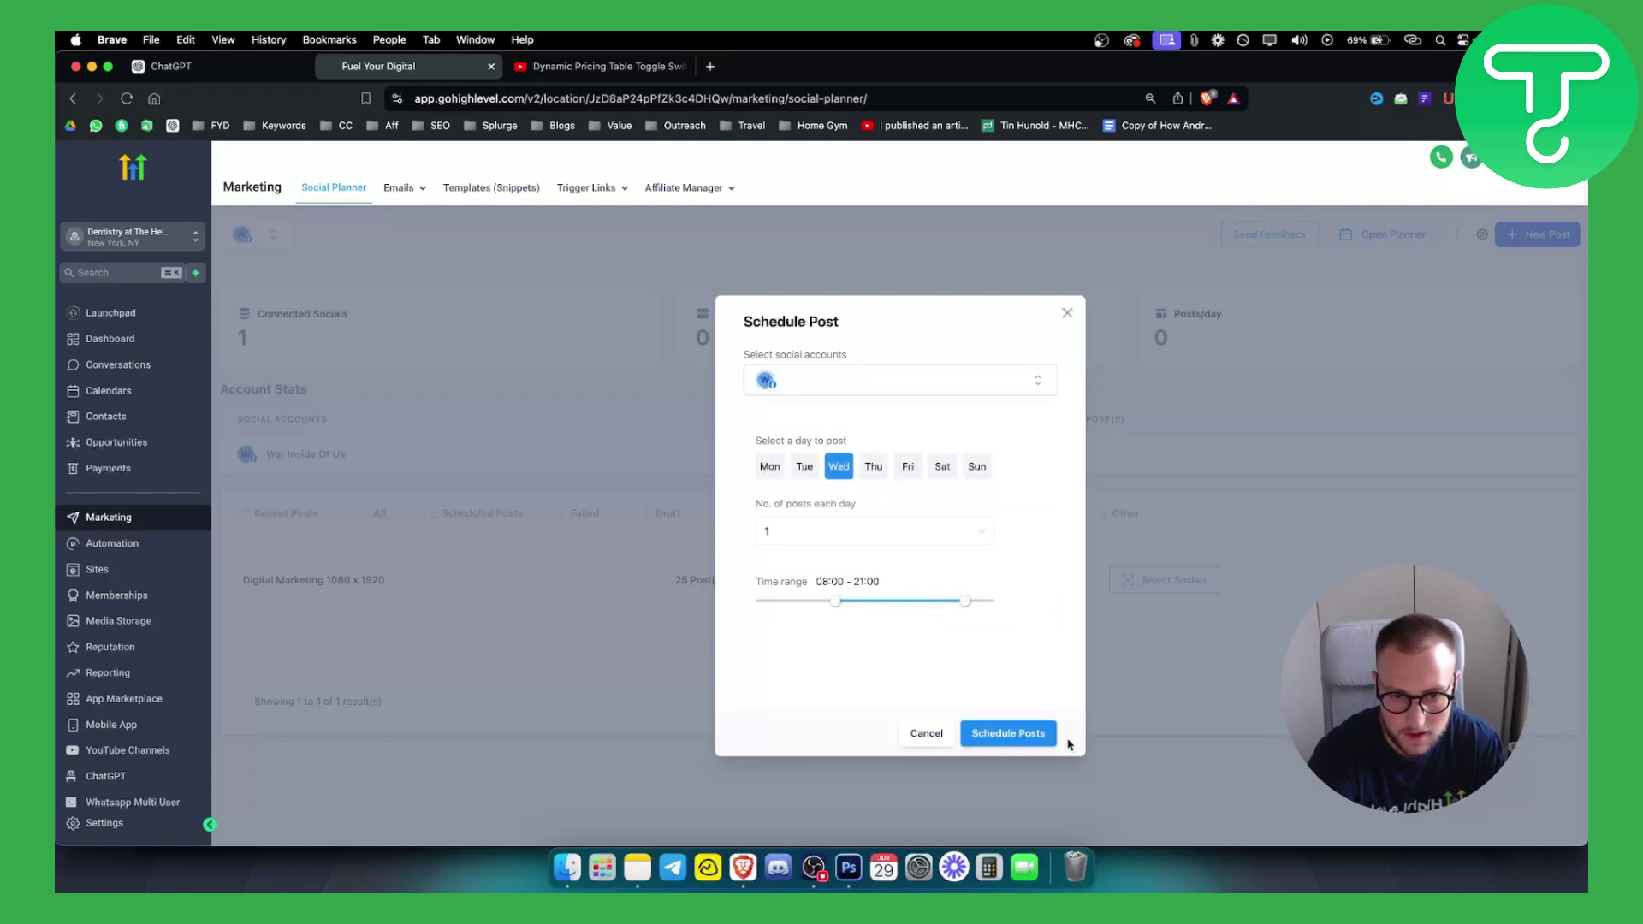
{"action": "left_click", "coordinate": [1026, 737]}
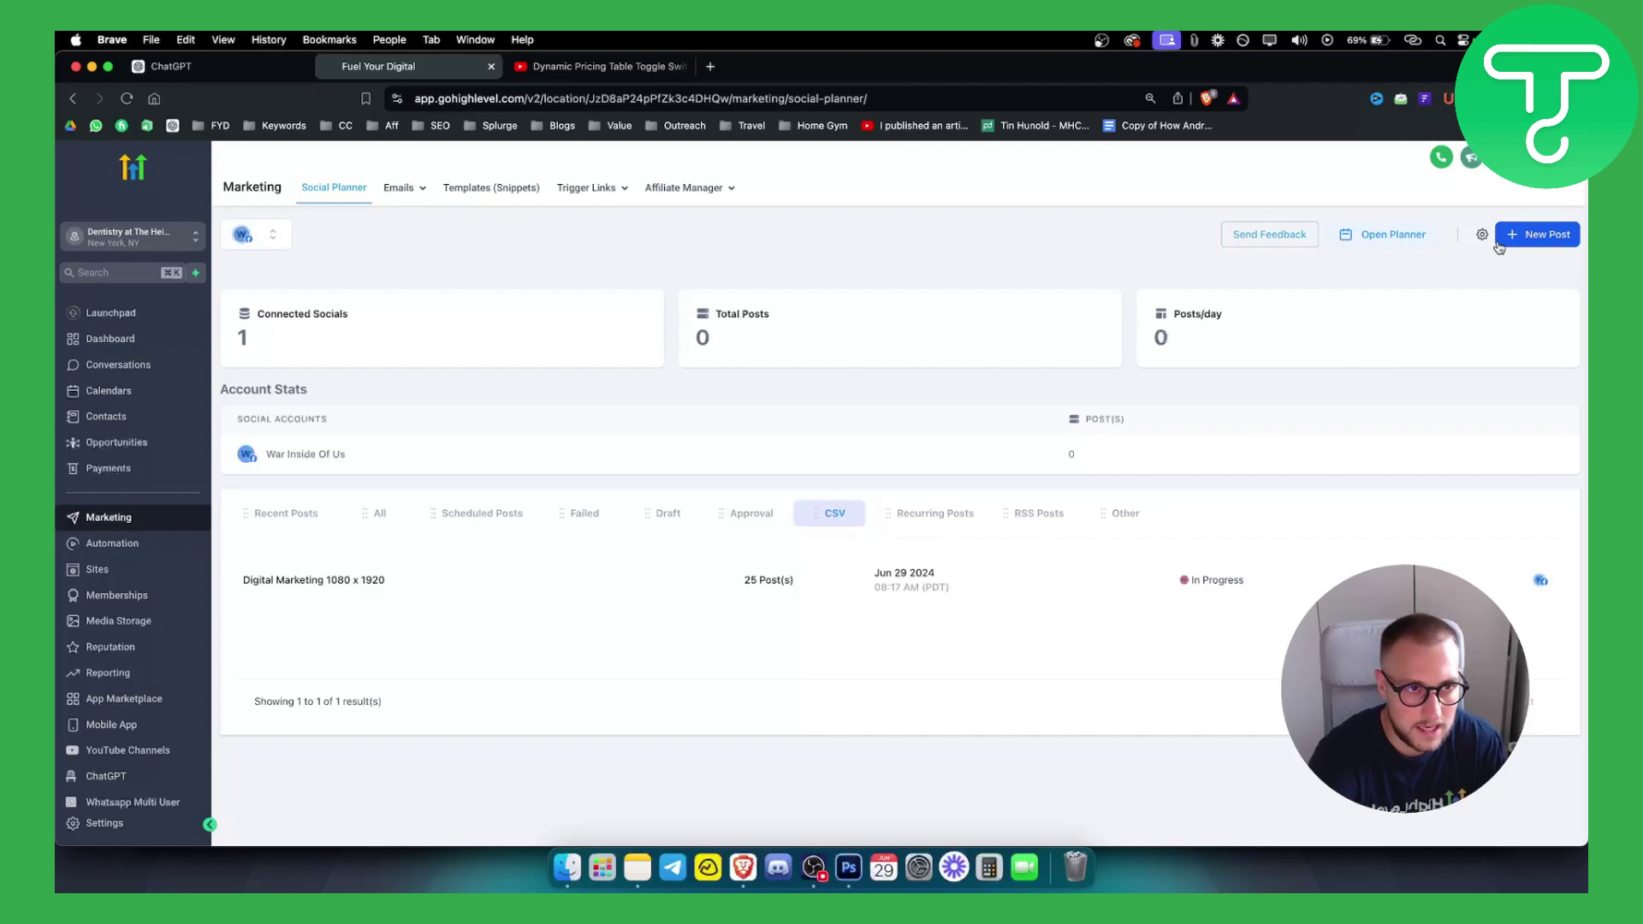
{"action": "left_click", "coordinate": [1482, 236]}
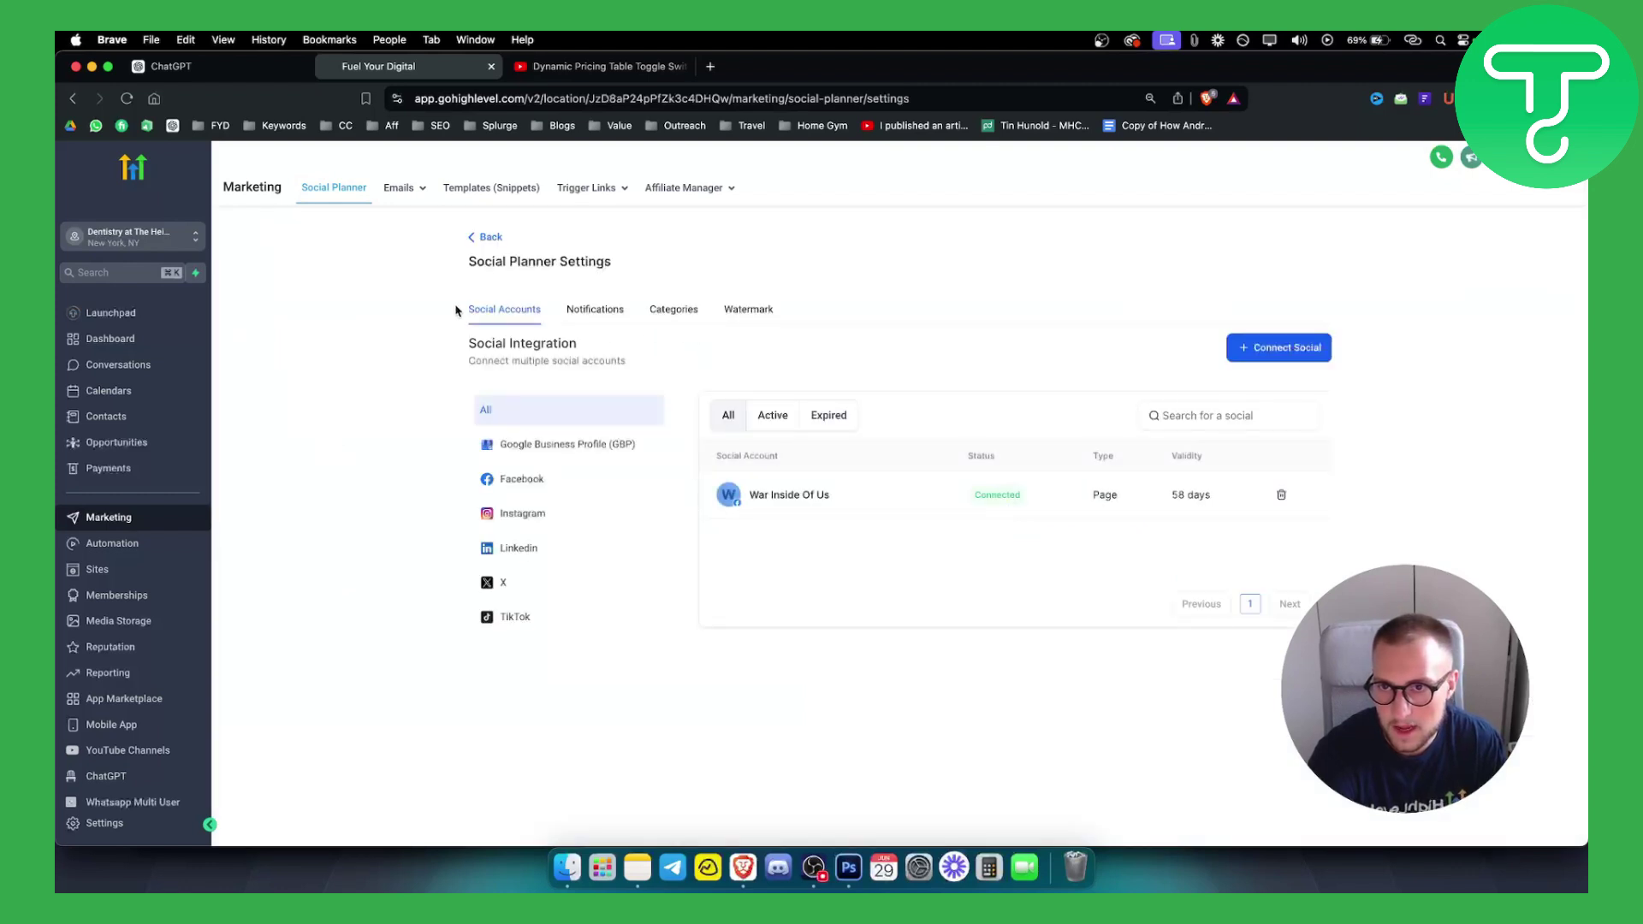
{"action": "left_click", "coordinate": [749, 309]}
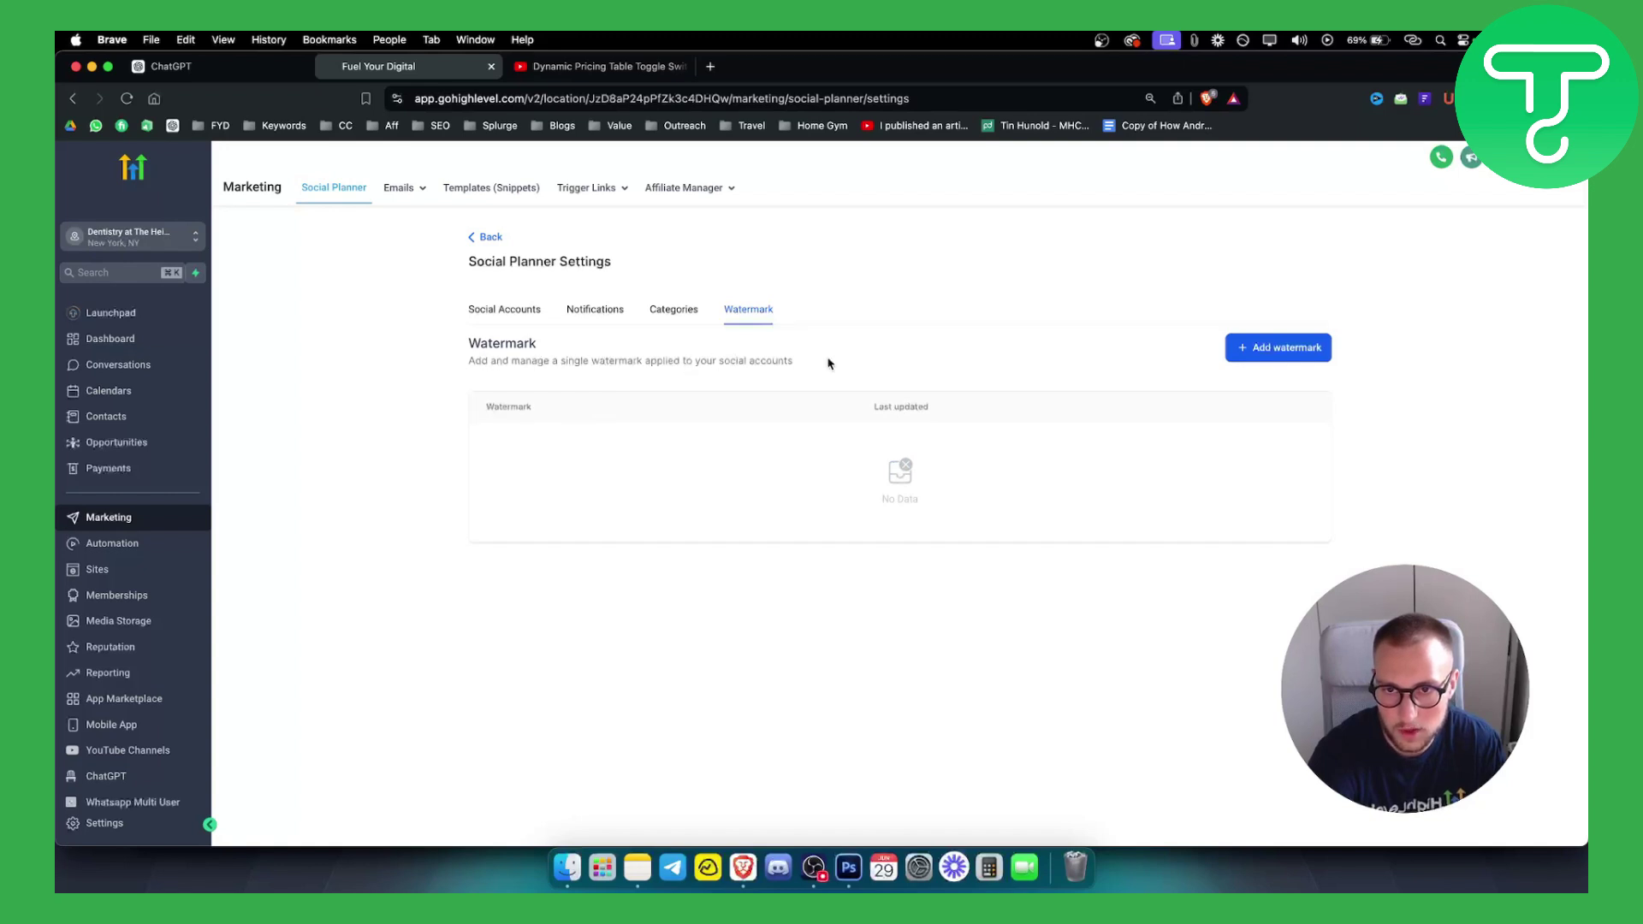
{"action": "left_click", "coordinate": [692, 316]}
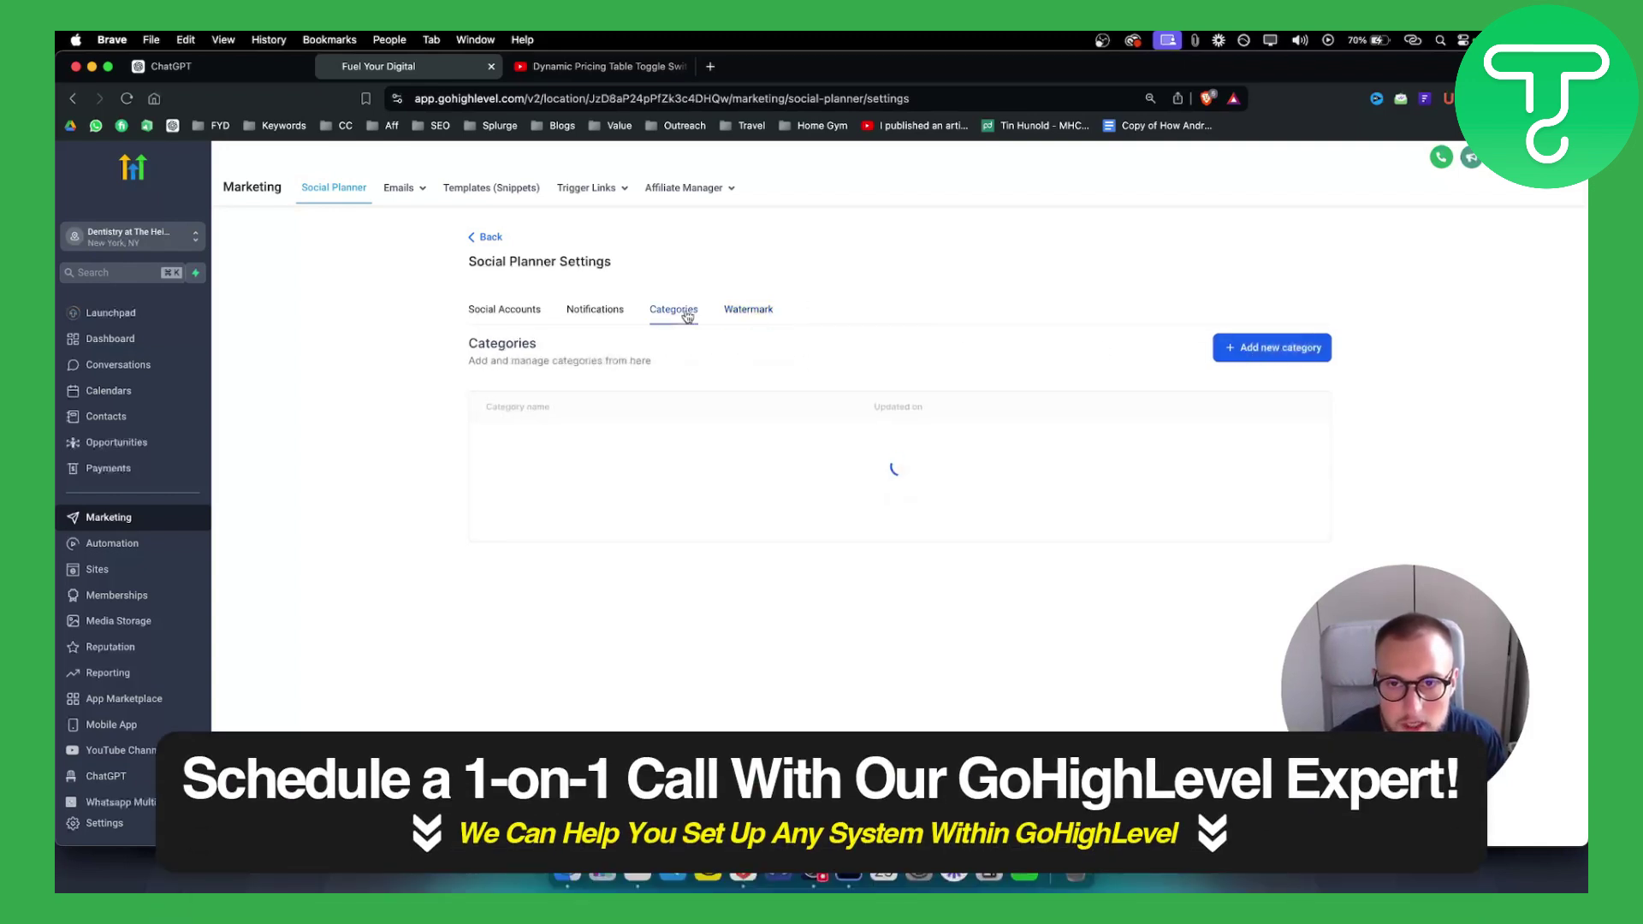
{"action": "left_click", "coordinate": [586, 316]}
{"action": "left_click", "coordinate": [516, 317]}
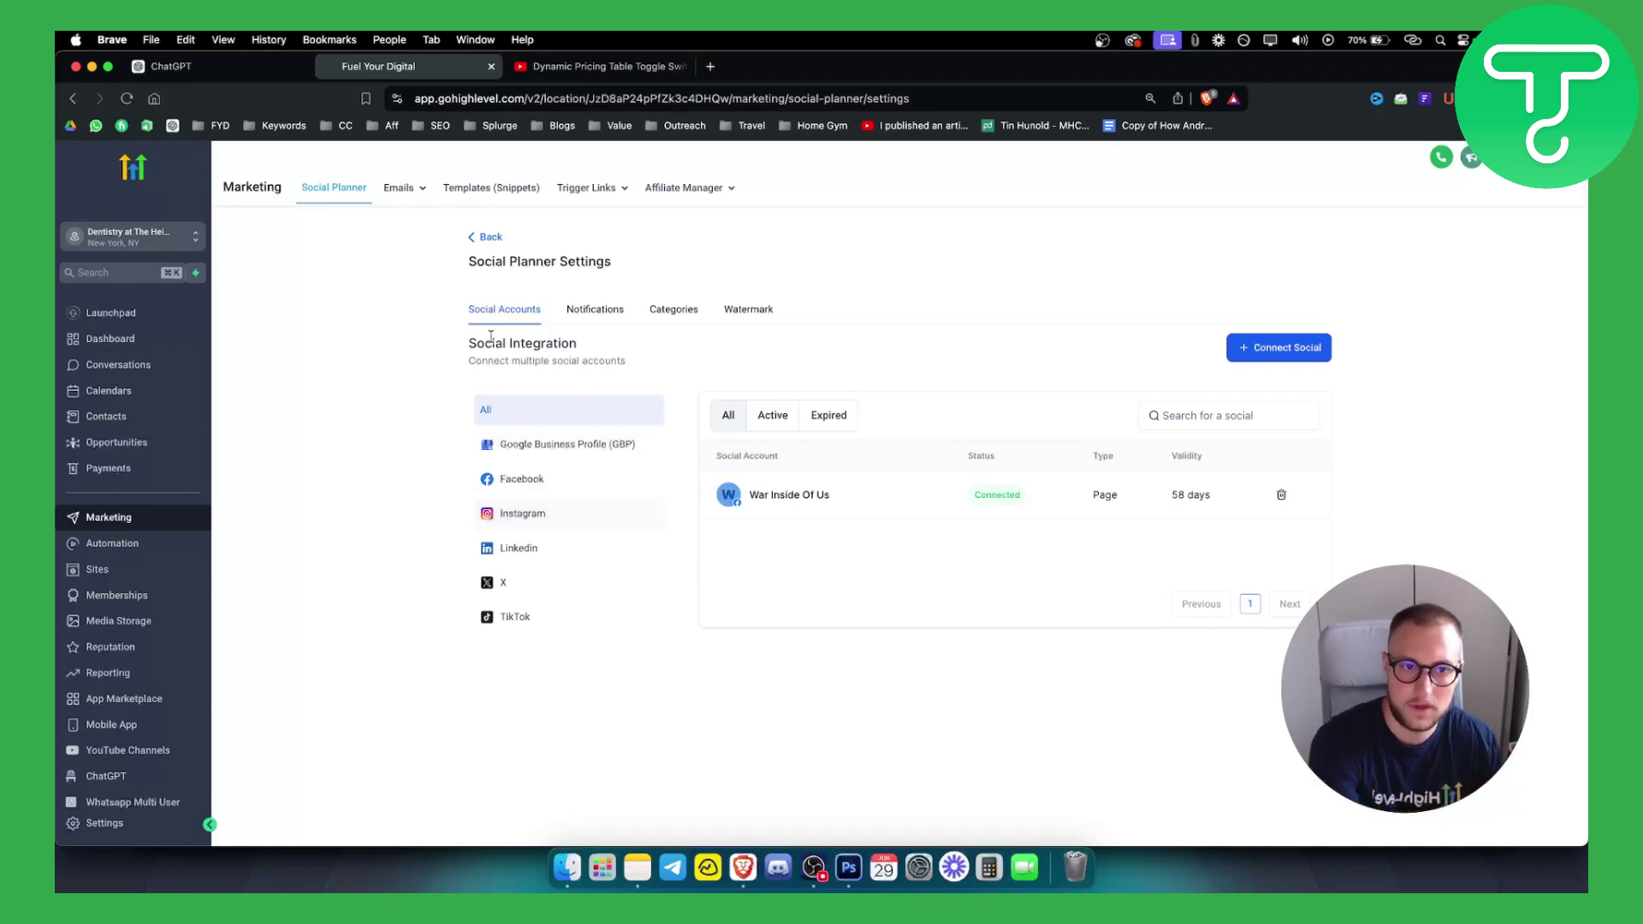
{"action": "left_click", "coordinate": [473, 242]}
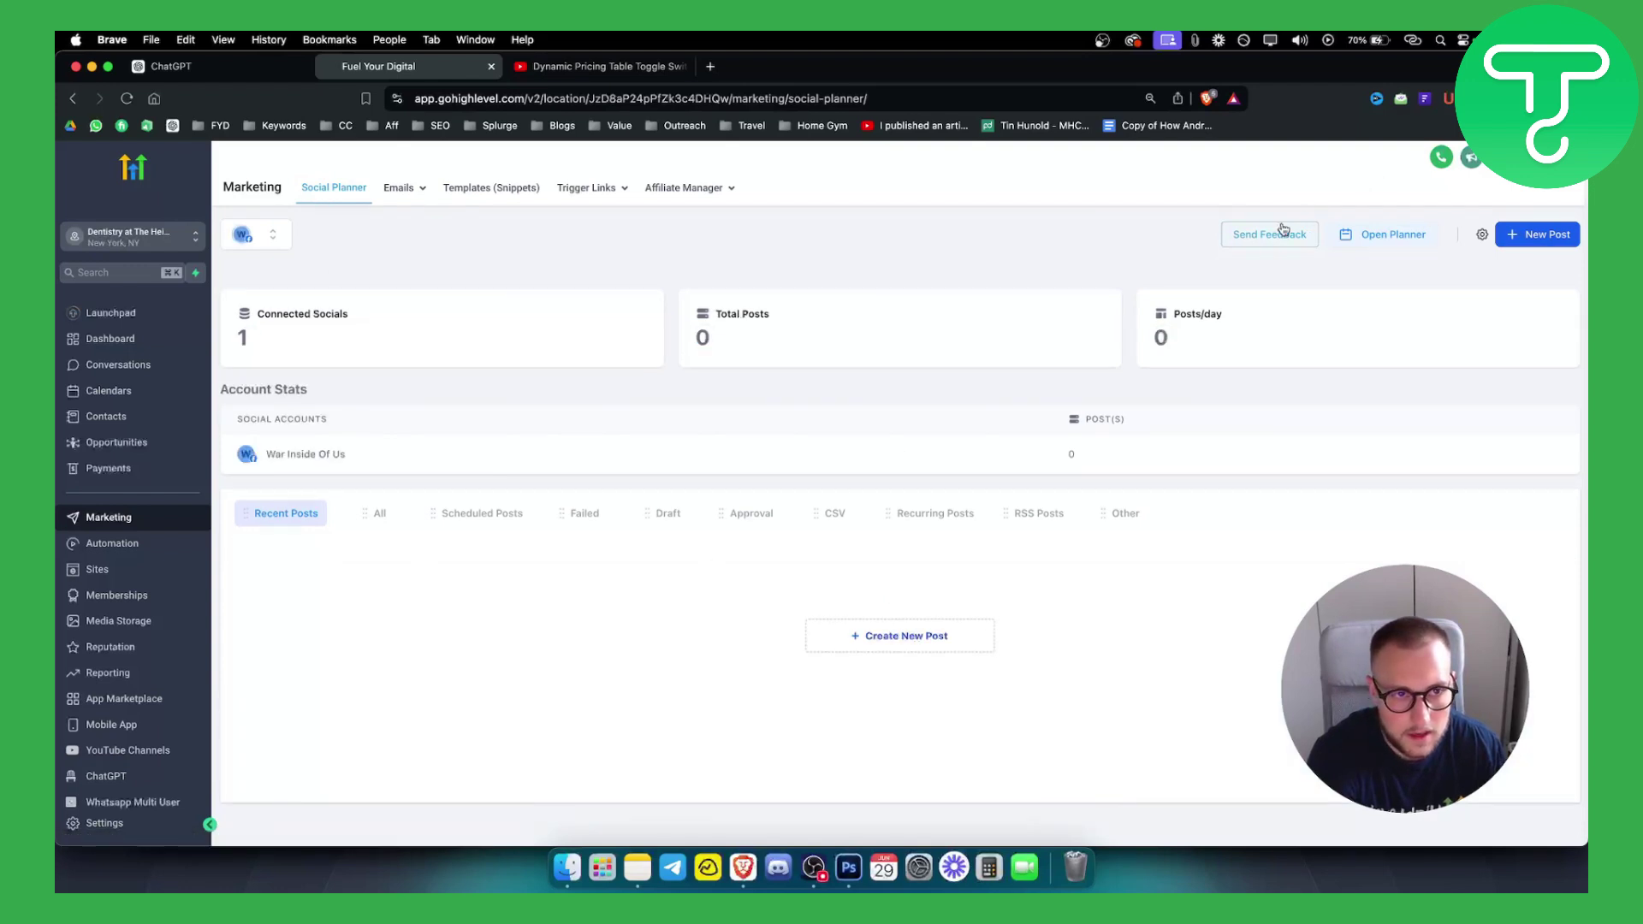
Step: Start a new 29 June post from the planner calendar for the War Inside Of Us account
{"action": "left_click", "coordinate": [1374, 238]}
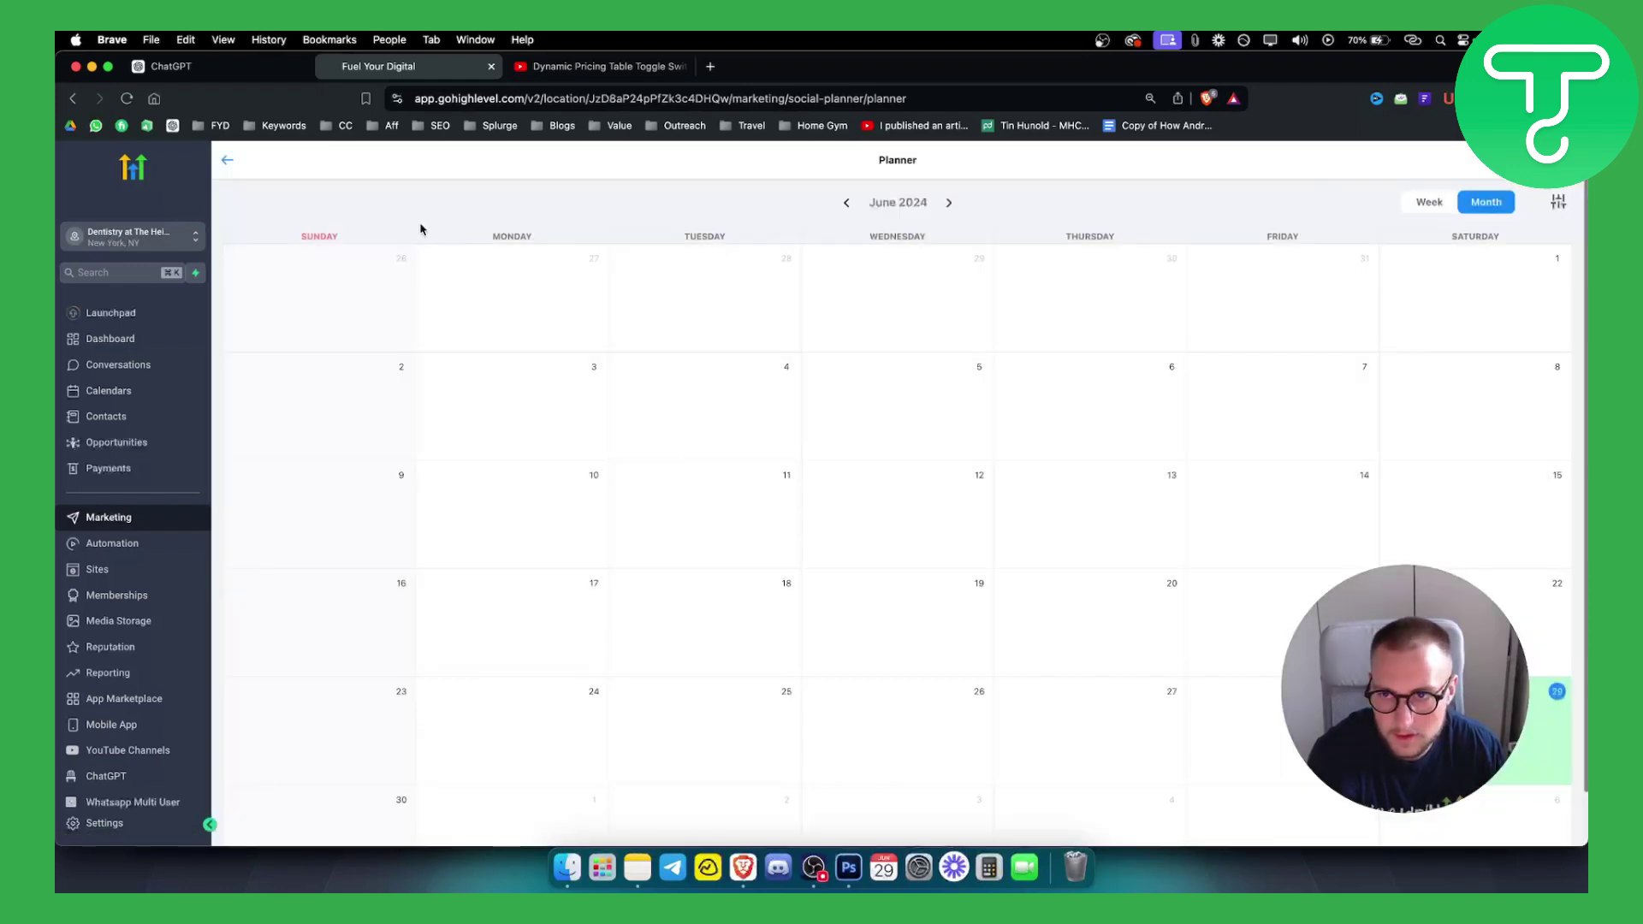
{"action": "left_click", "coordinate": [1555, 694]}
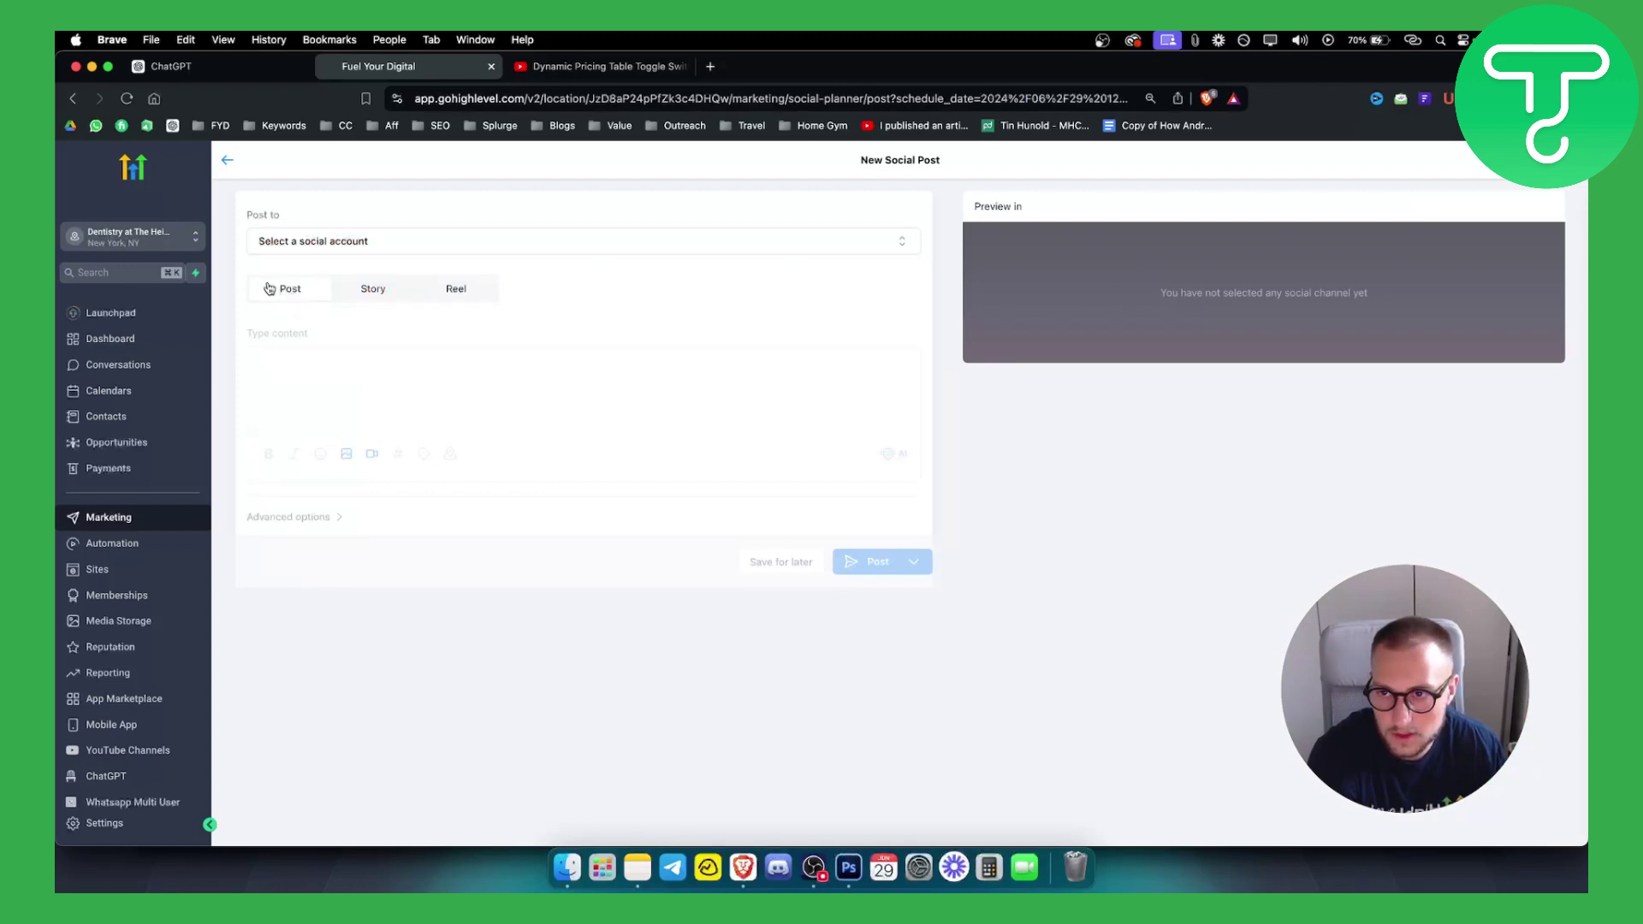
{"action": "left_click", "coordinate": [332, 243]}
{"action": "left_click", "coordinate": [271, 442]}
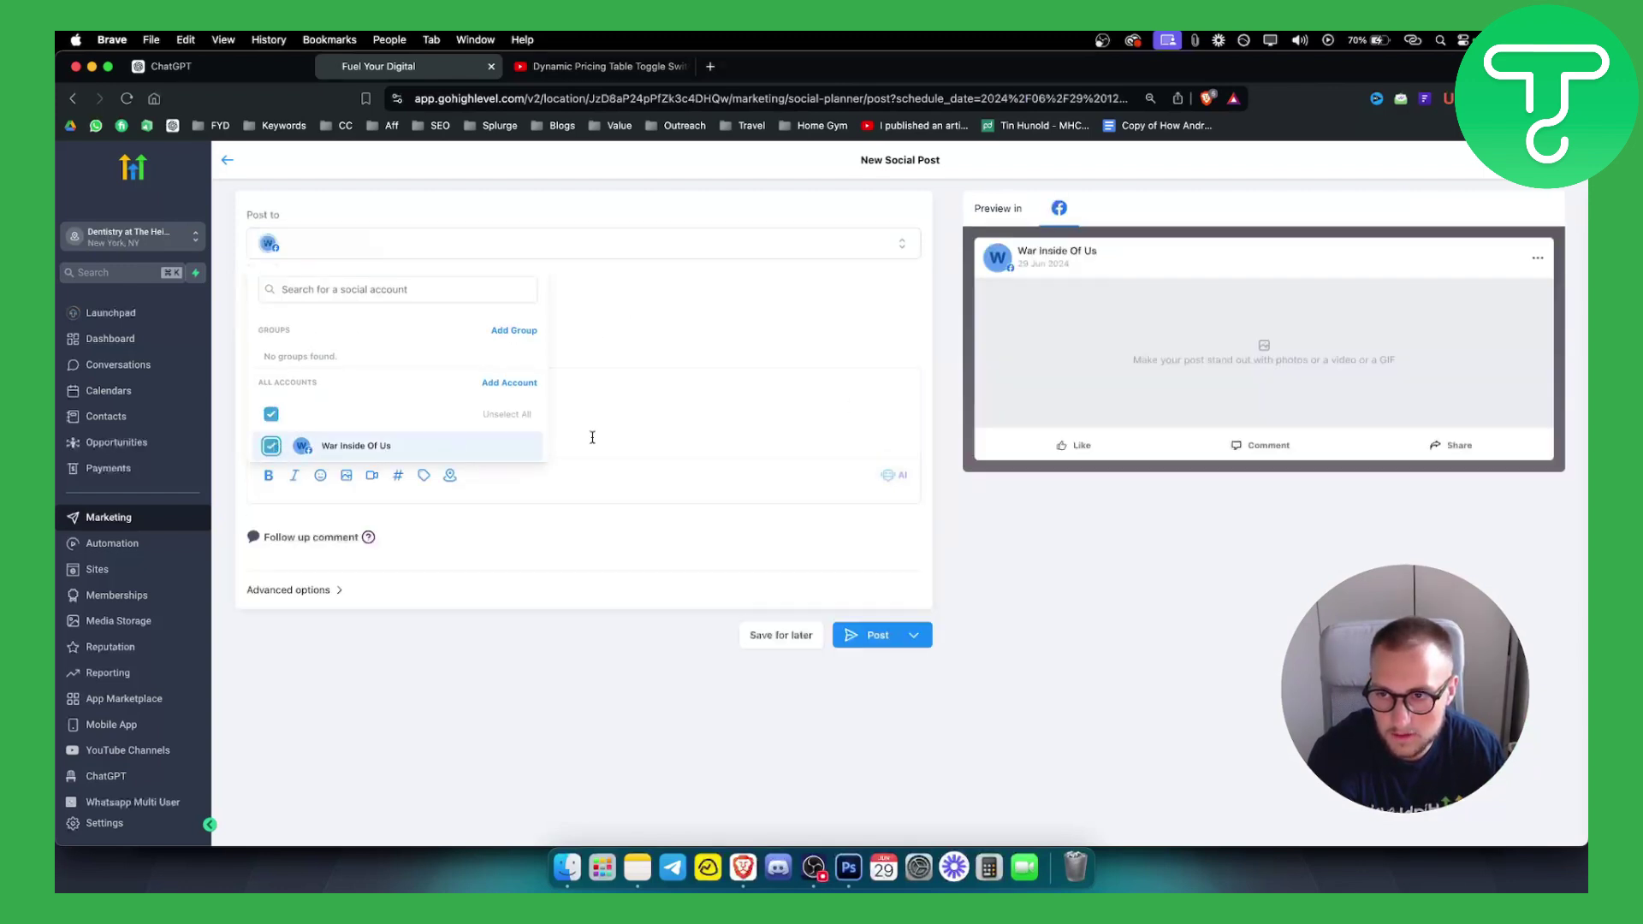
{"action": "left_click", "coordinate": [678, 397]}
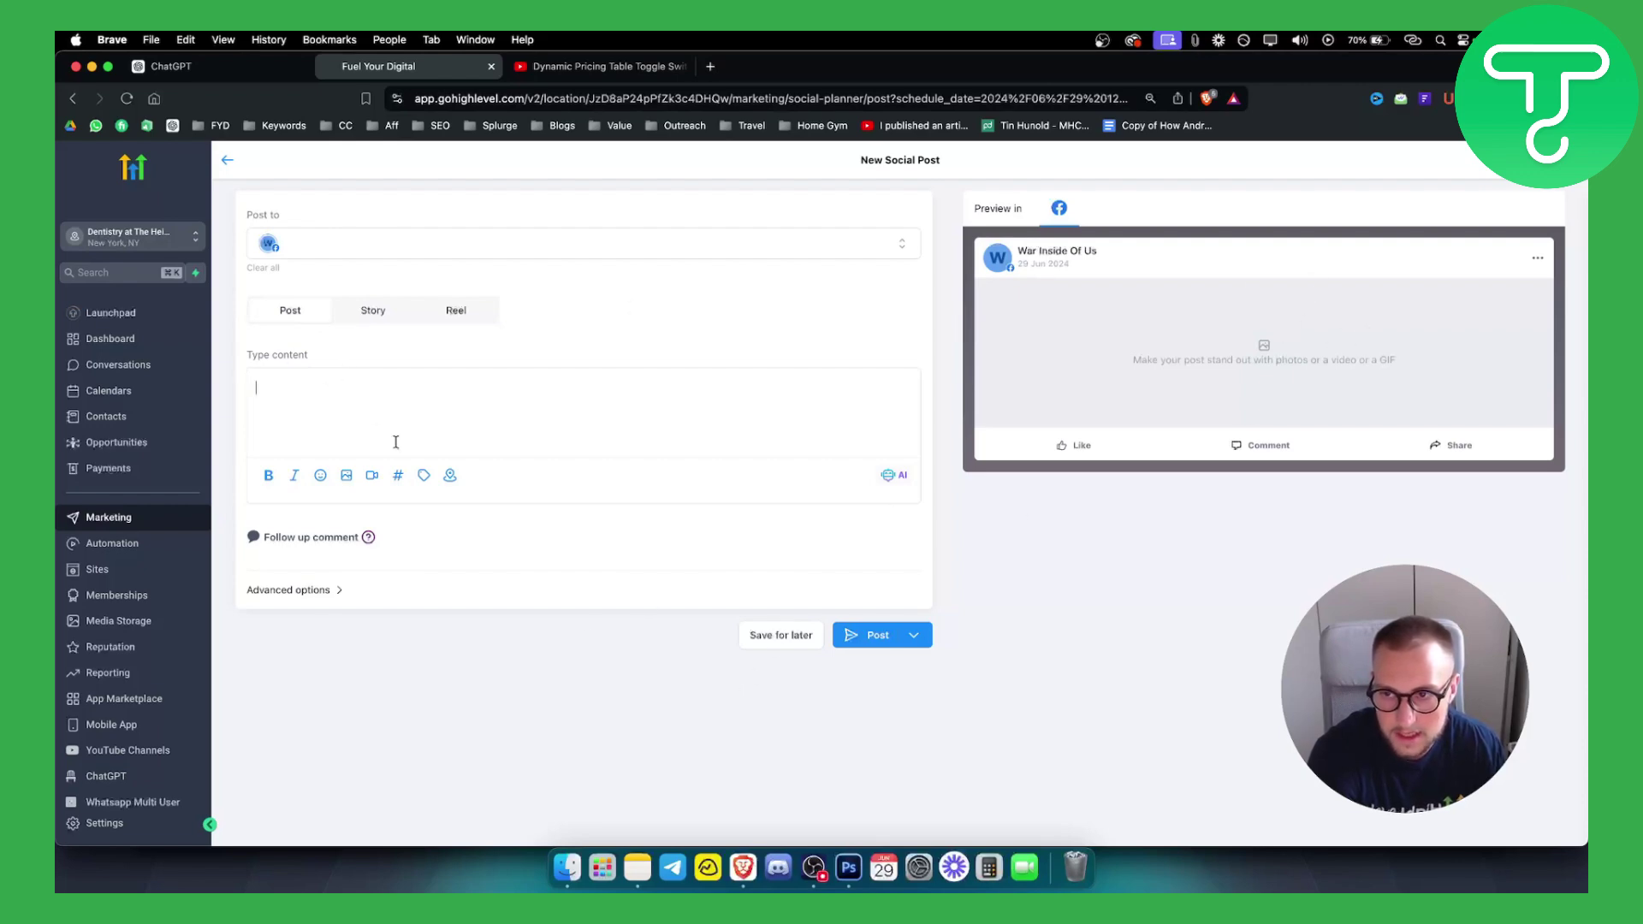
Step: Look at the advanced post options and publishing choices, then return to the planner calendar
{"action": "left_click", "coordinate": [321, 590]}
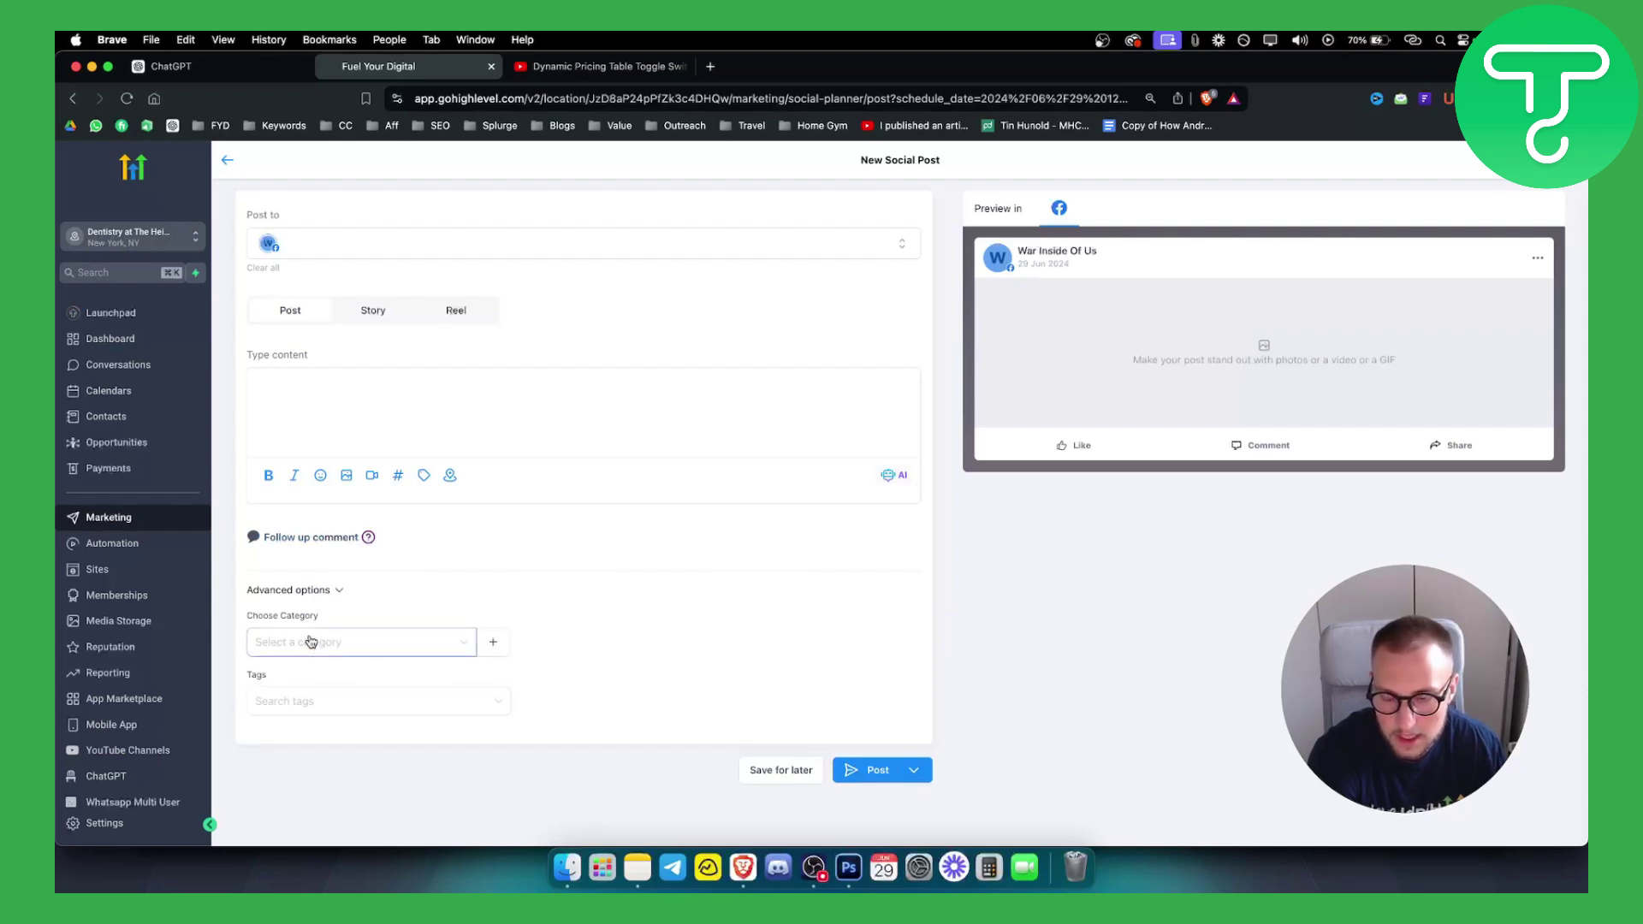
{"action": "left_click", "coordinate": [919, 777]}
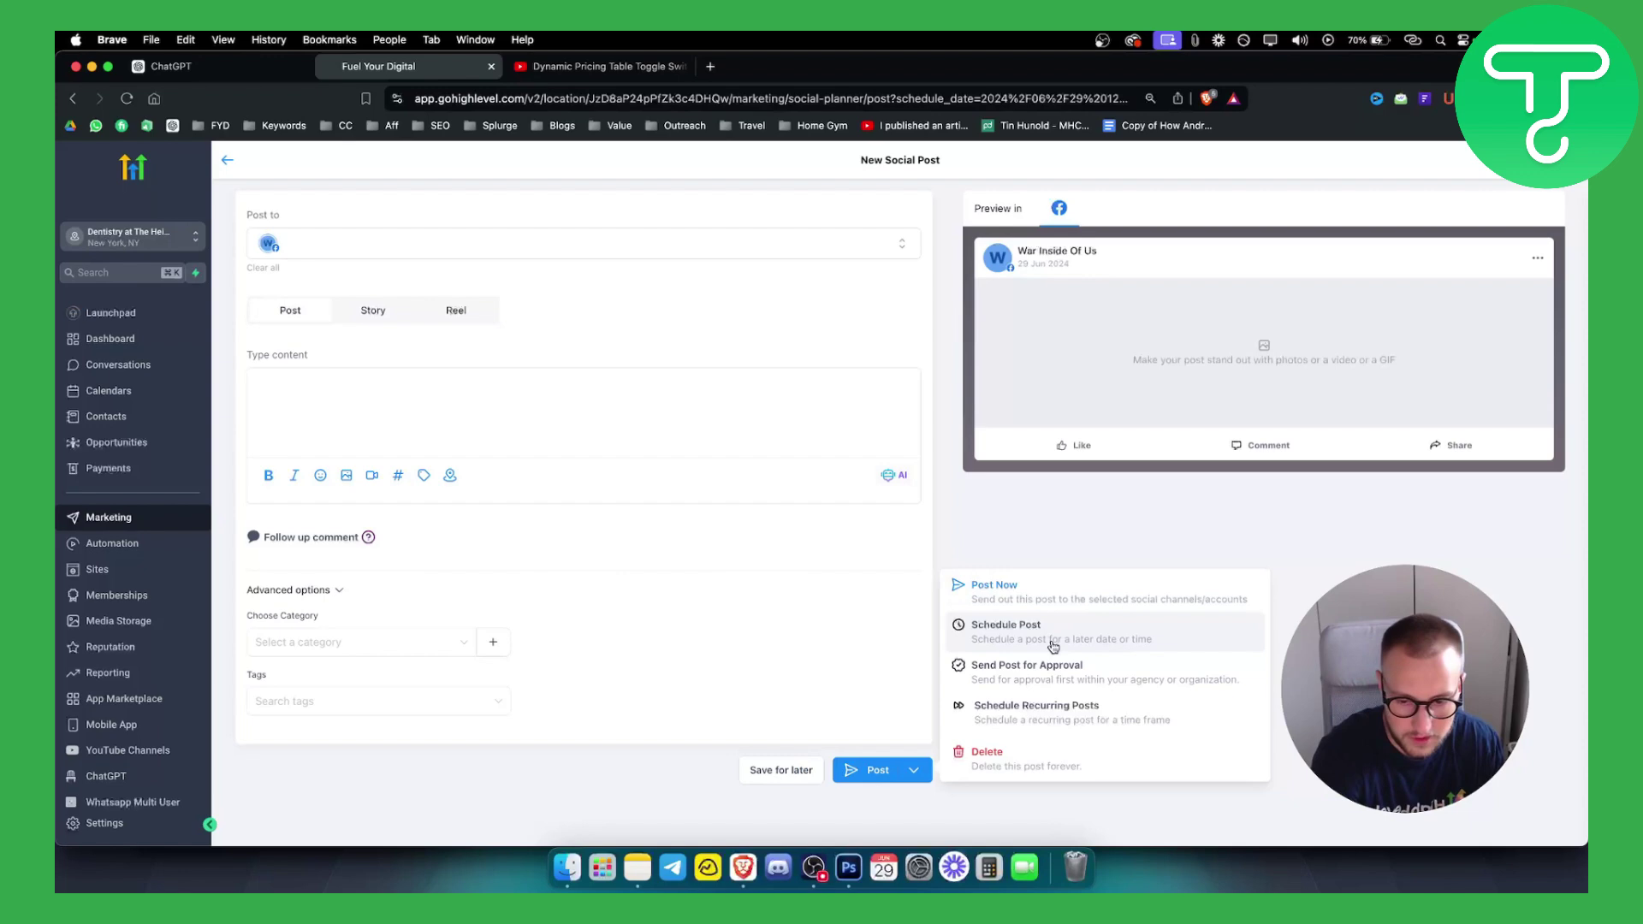
{"action": "left_click", "coordinate": [796, 633]}
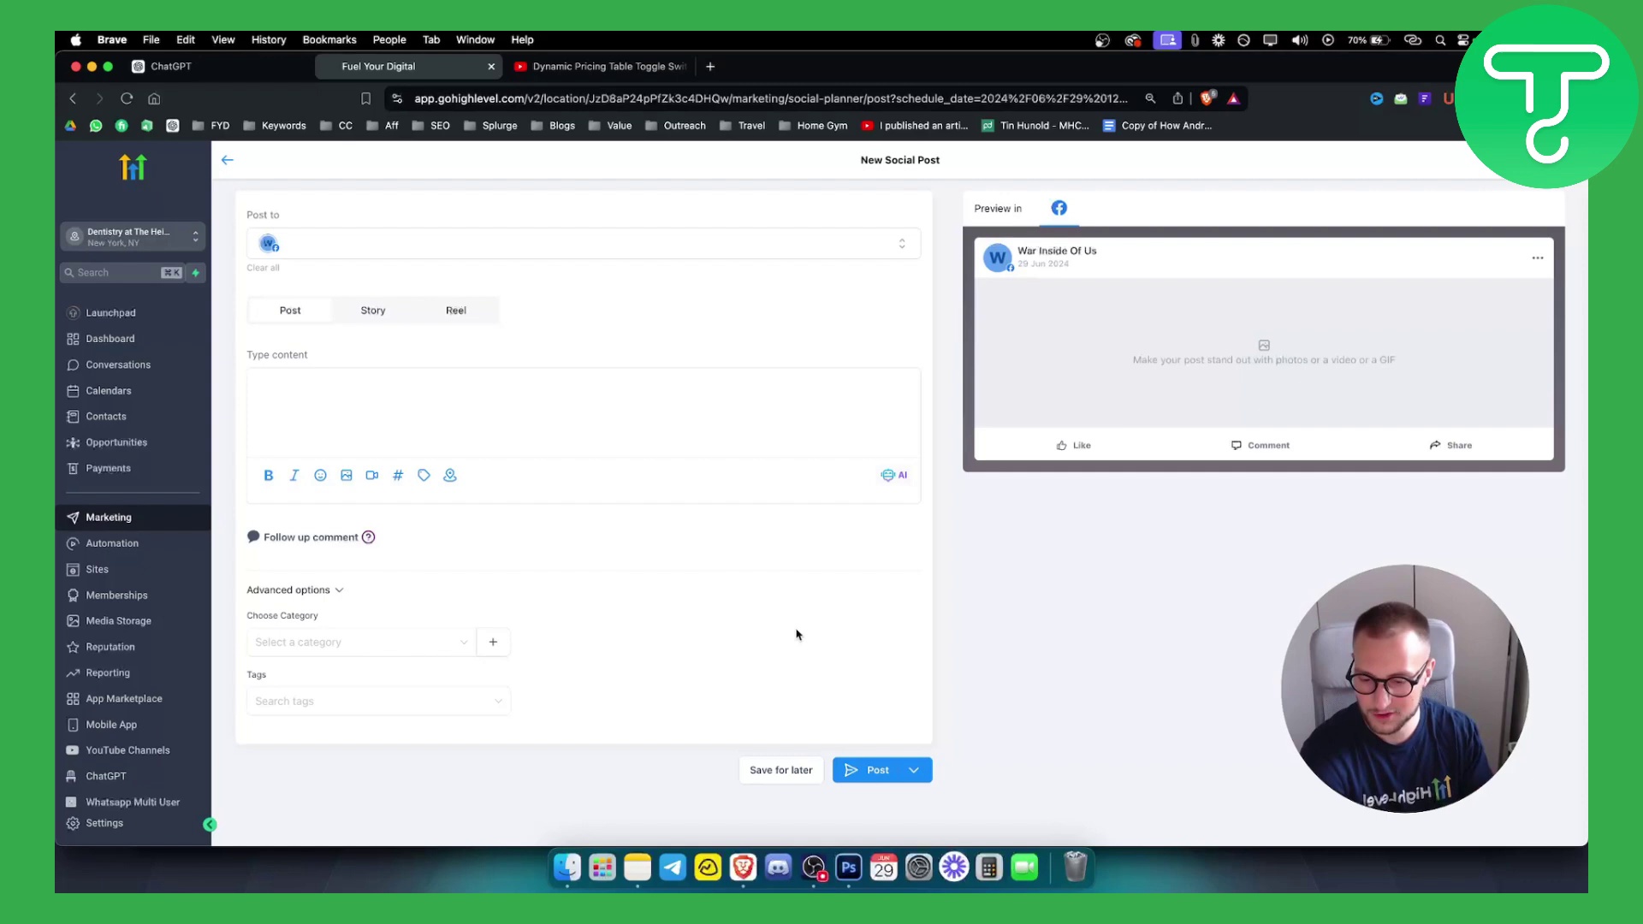
{"action": "left_click", "coordinate": [228, 163]}
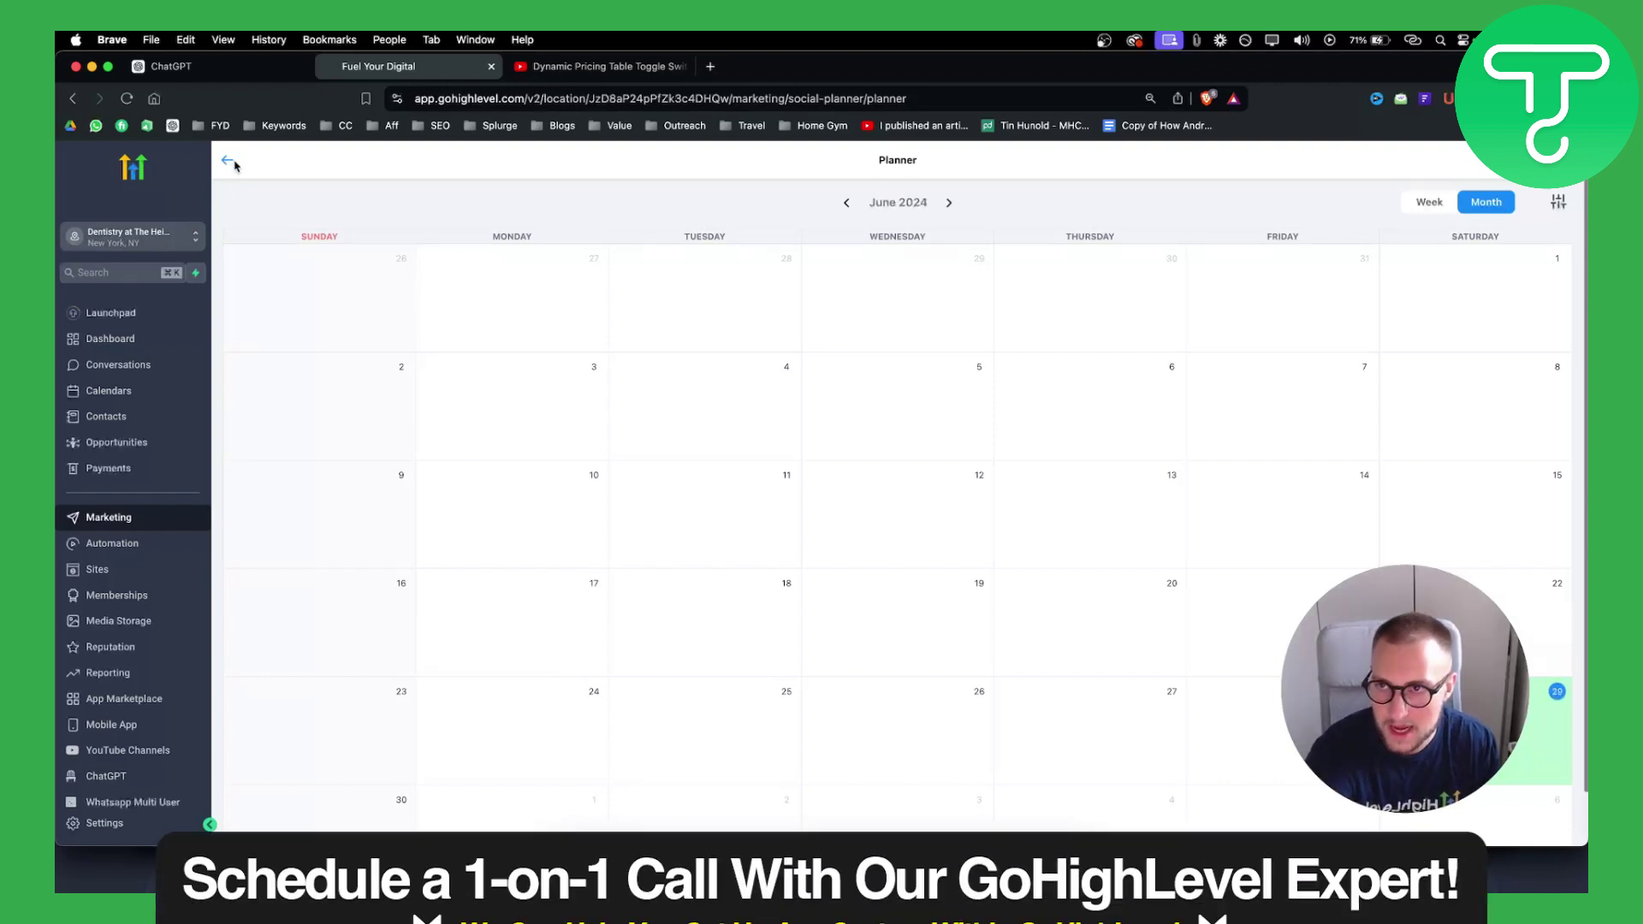
Step: Dismiss the phone warning, preview the blank Create New Post editor, then reopen and close New Post
{"action": "left_click", "coordinate": [227, 162]}
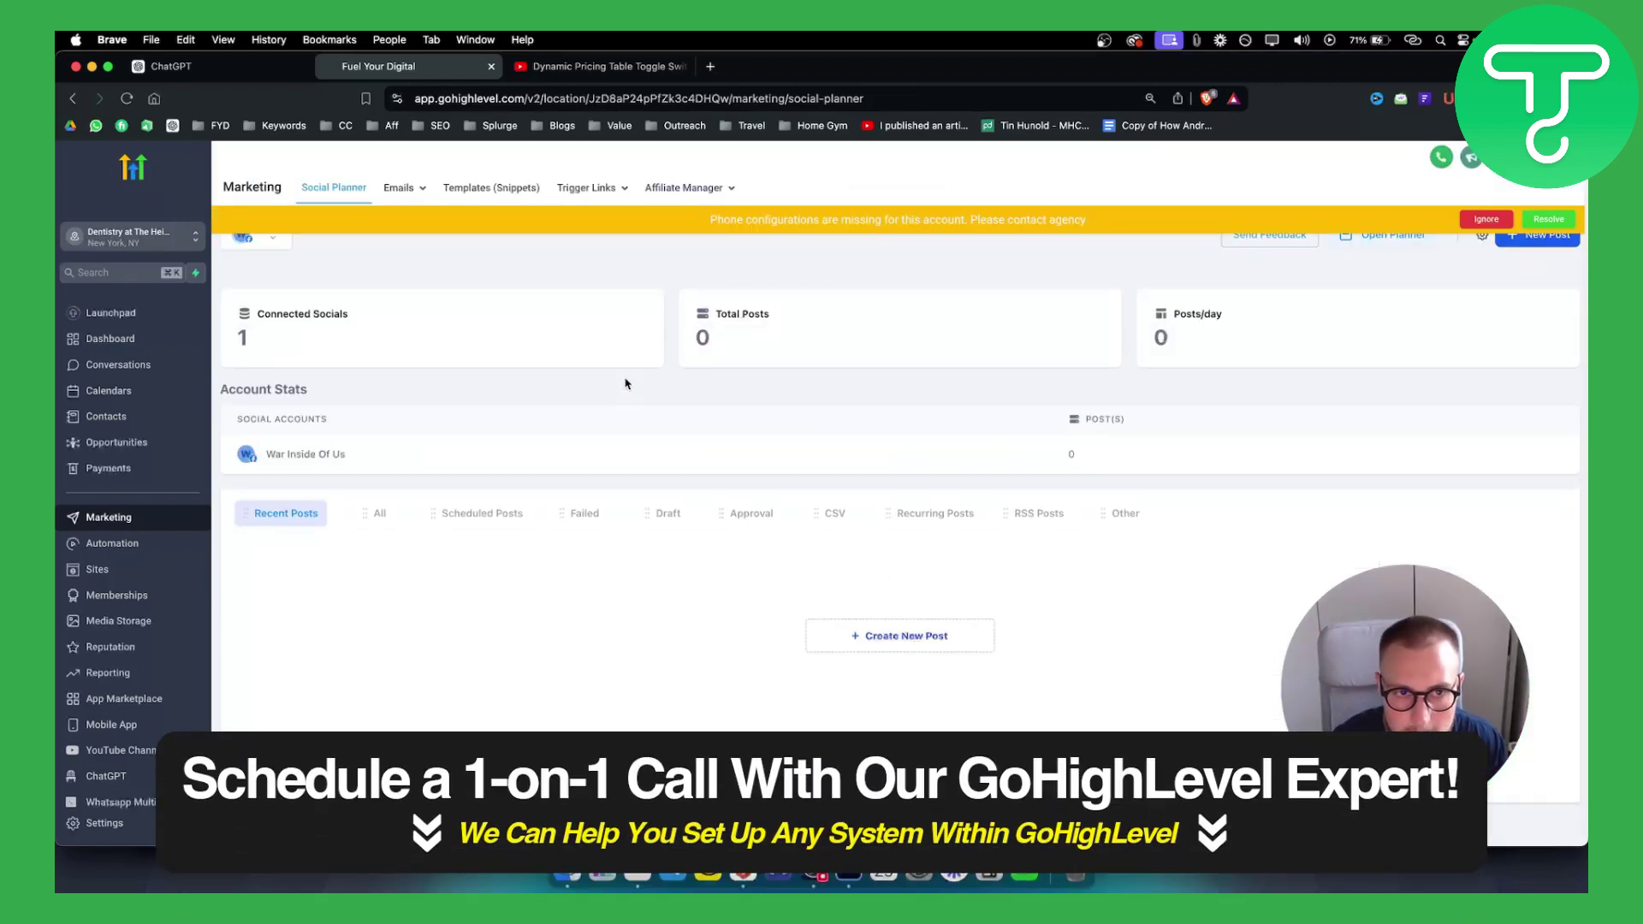
{"action": "left_click", "coordinate": [1504, 222]}
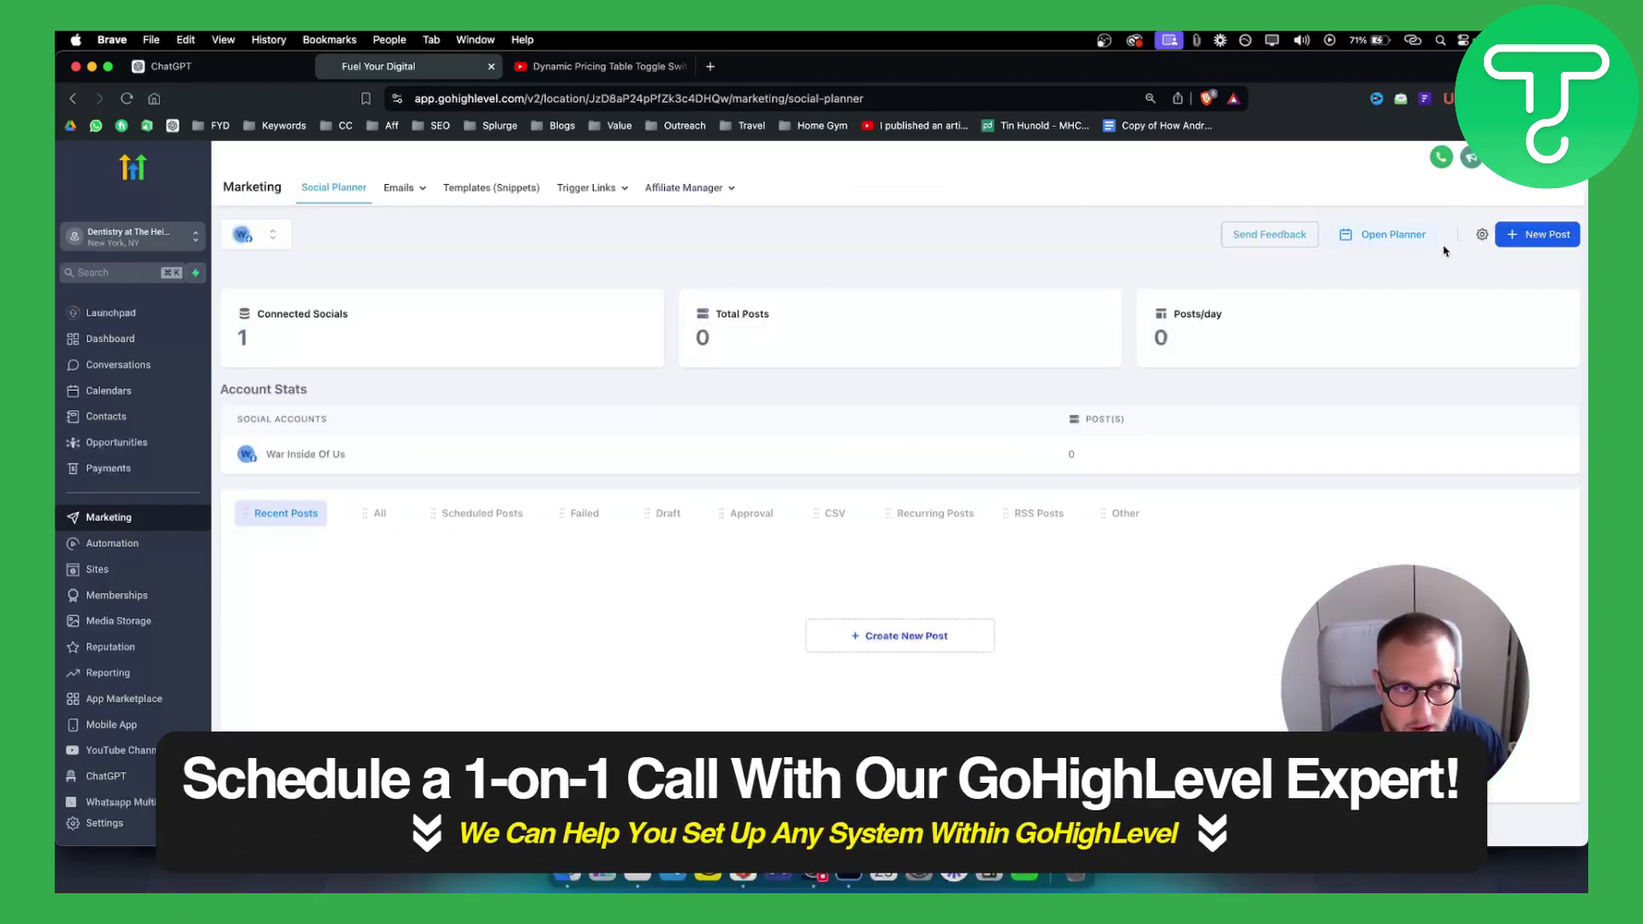
{"action": "left_click", "coordinate": [1548, 243]}
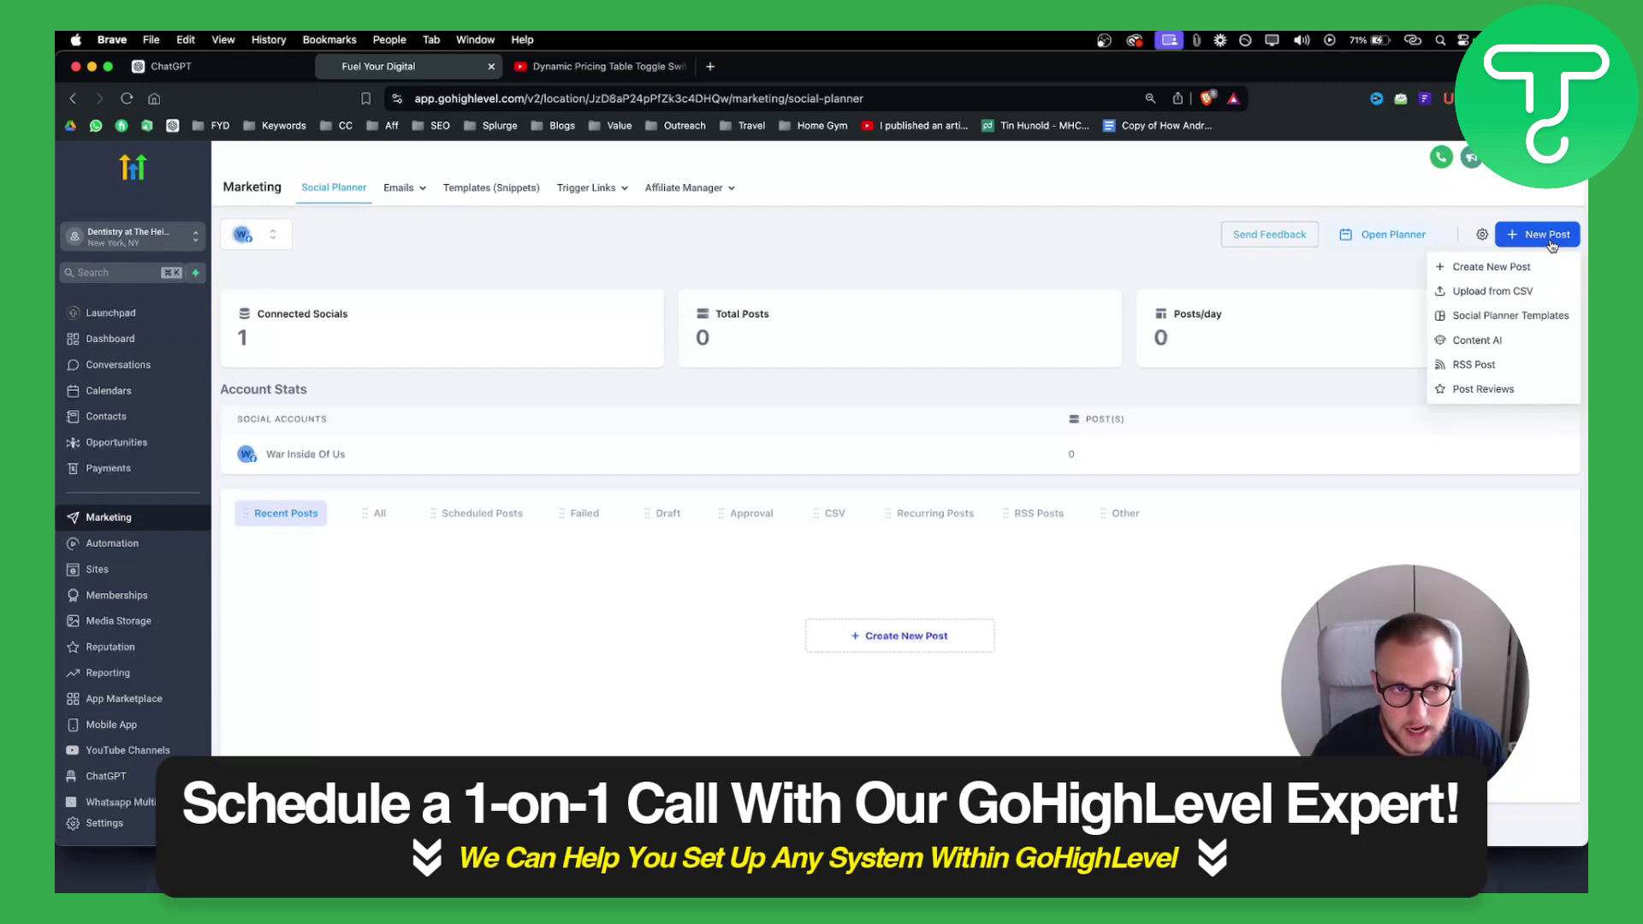
{"action": "left_click", "coordinate": [1500, 268]}
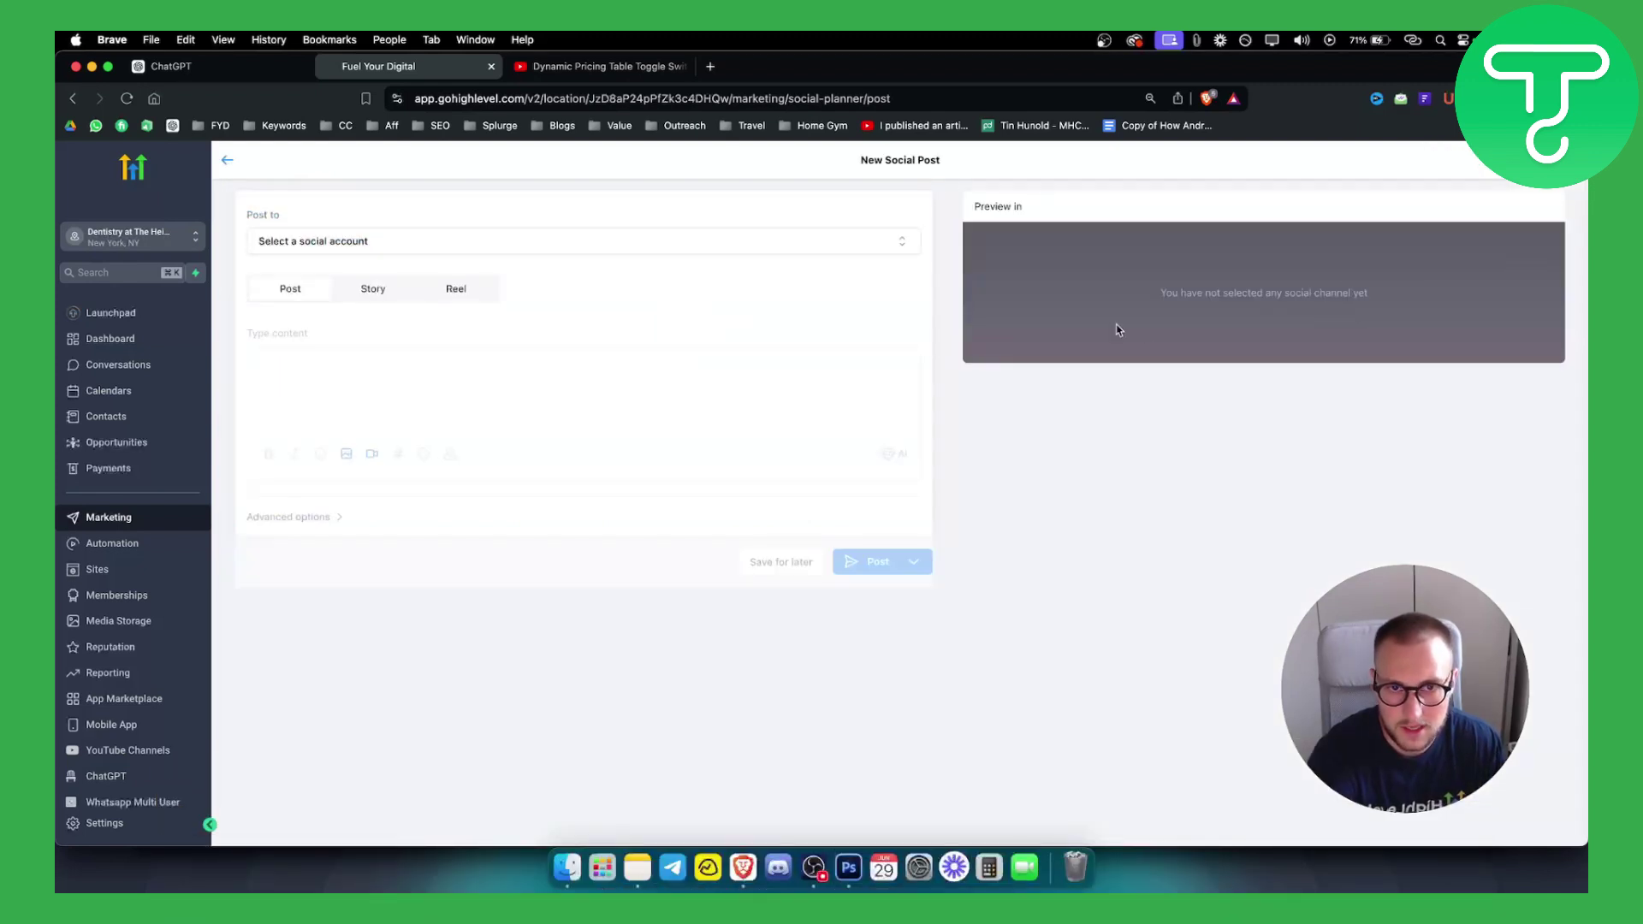
{"action": "left_click", "coordinate": [227, 160]}
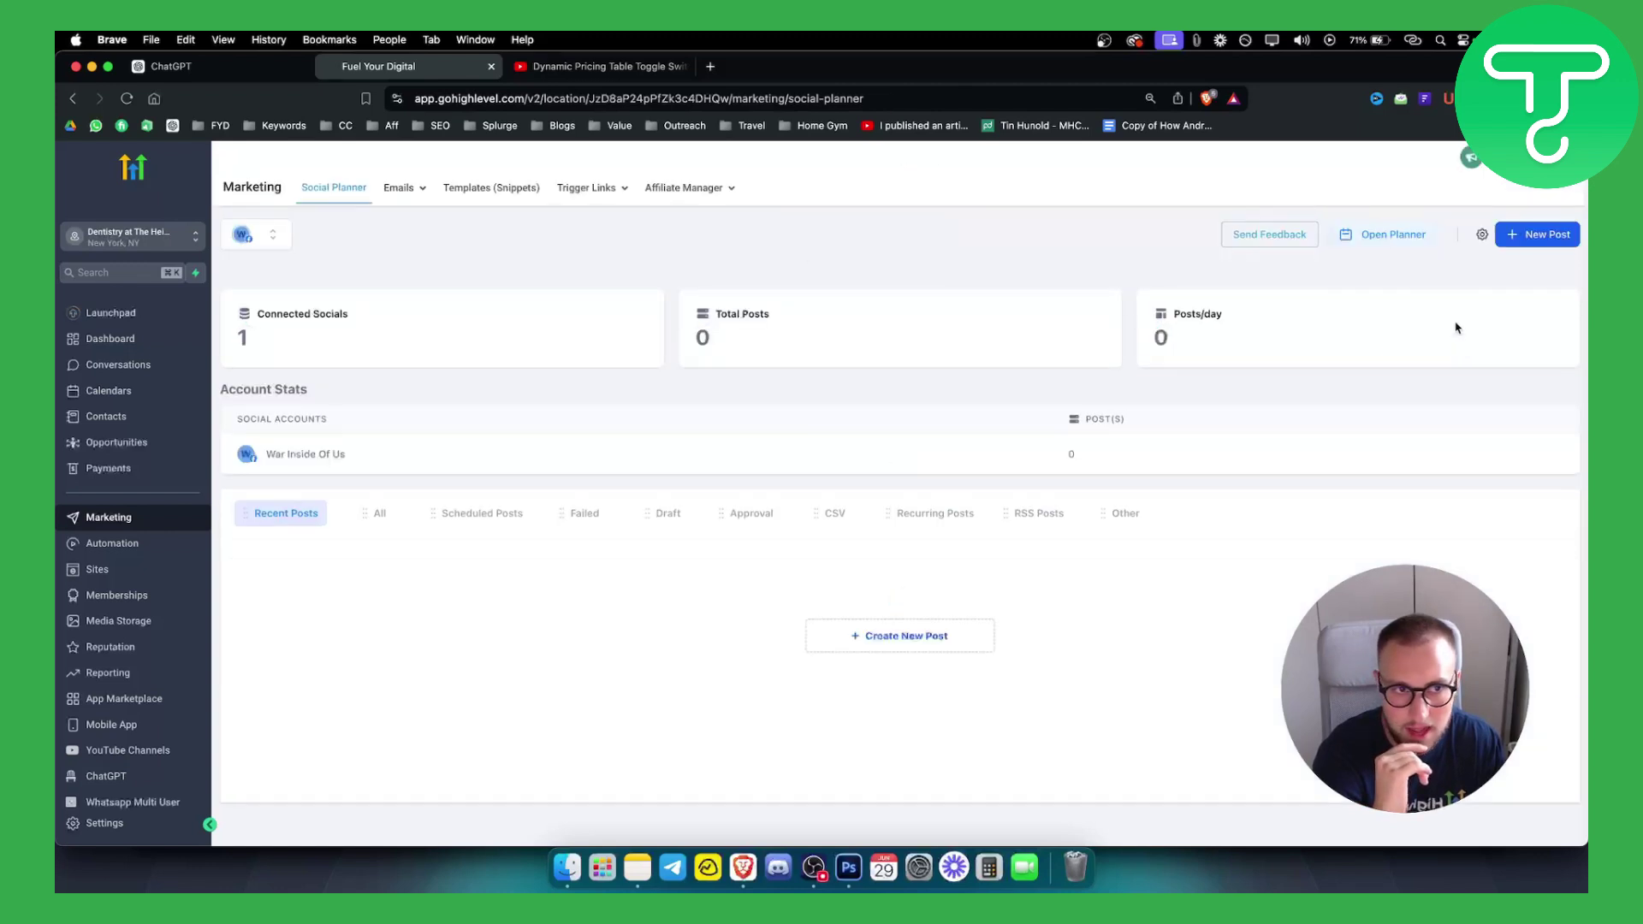
{"action": "left_click", "coordinate": [1531, 240]}
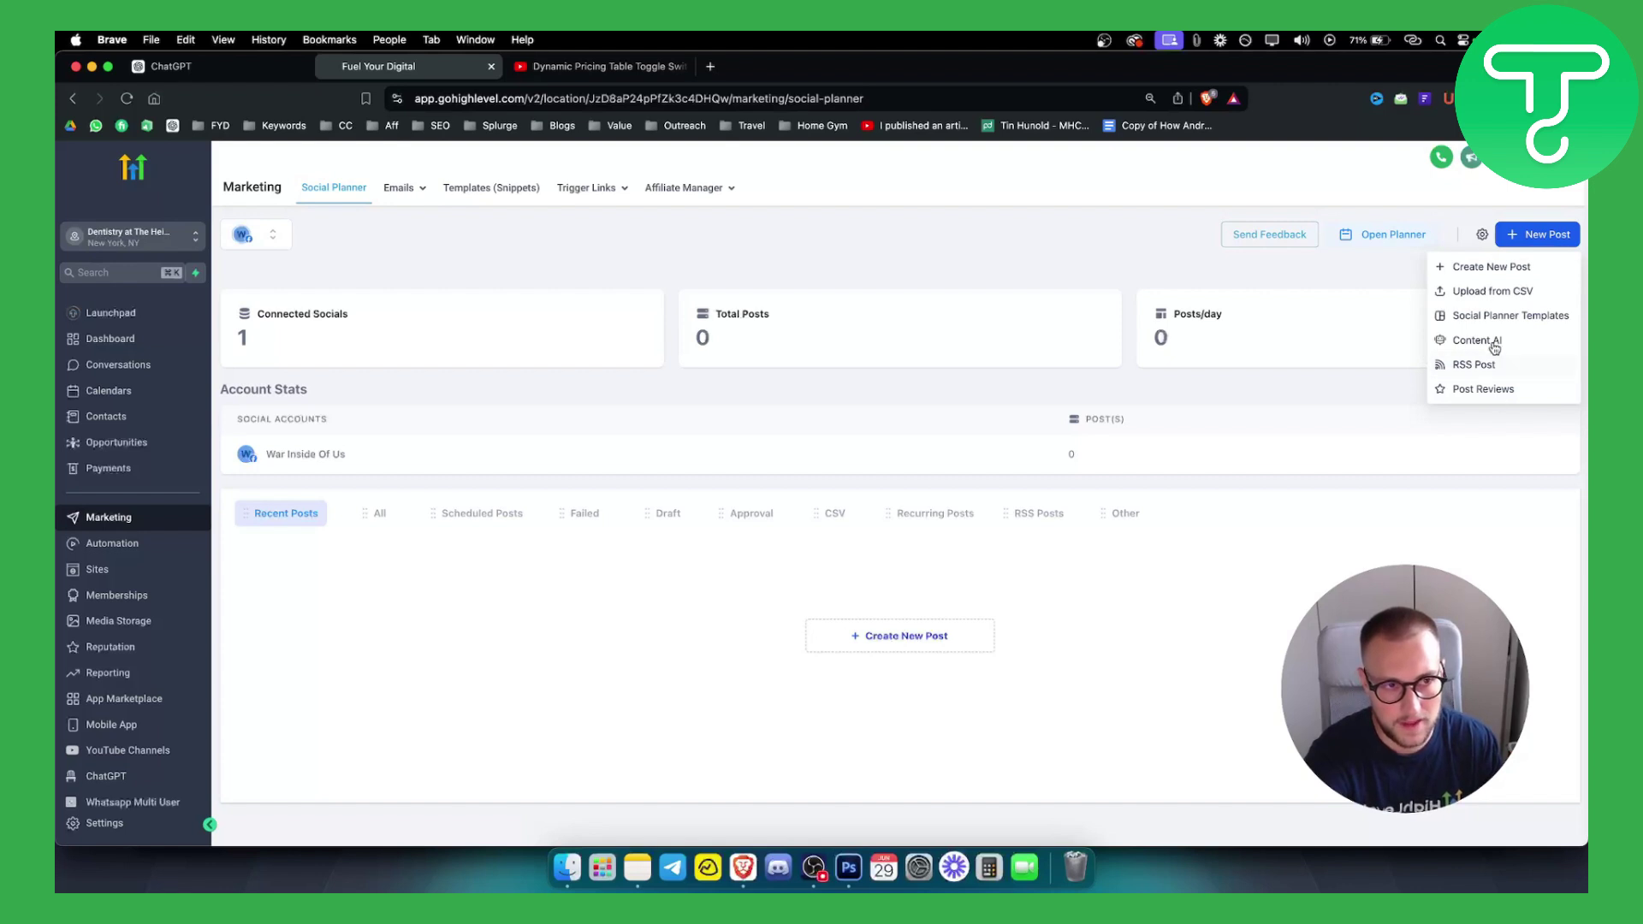
{"action": "left_click", "coordinate": [1296, 318]}
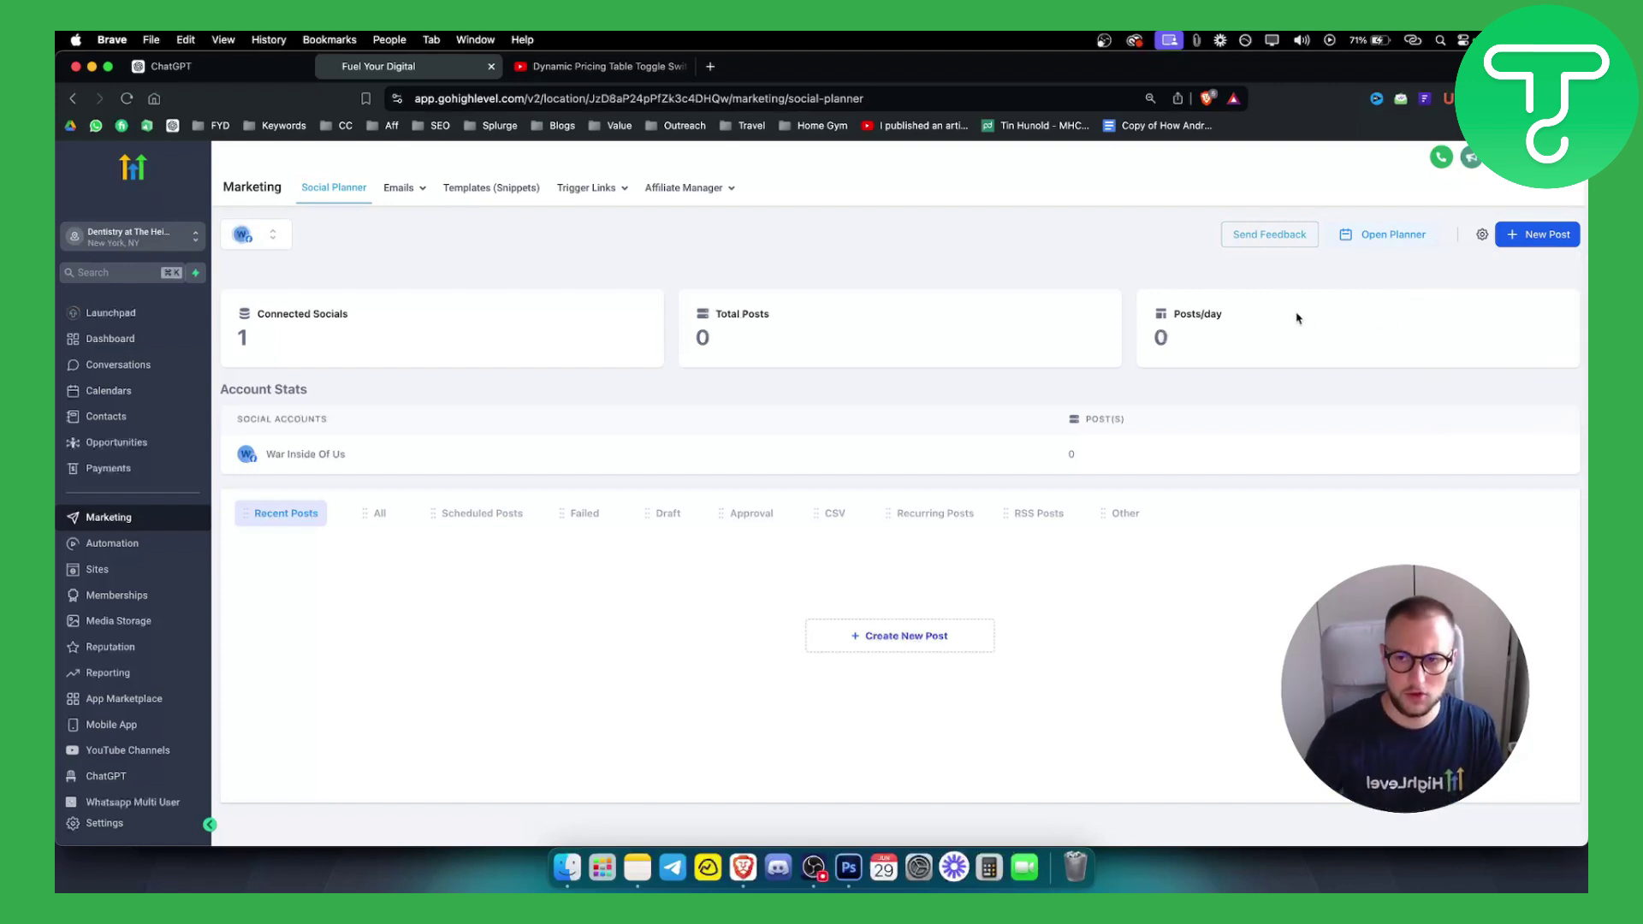